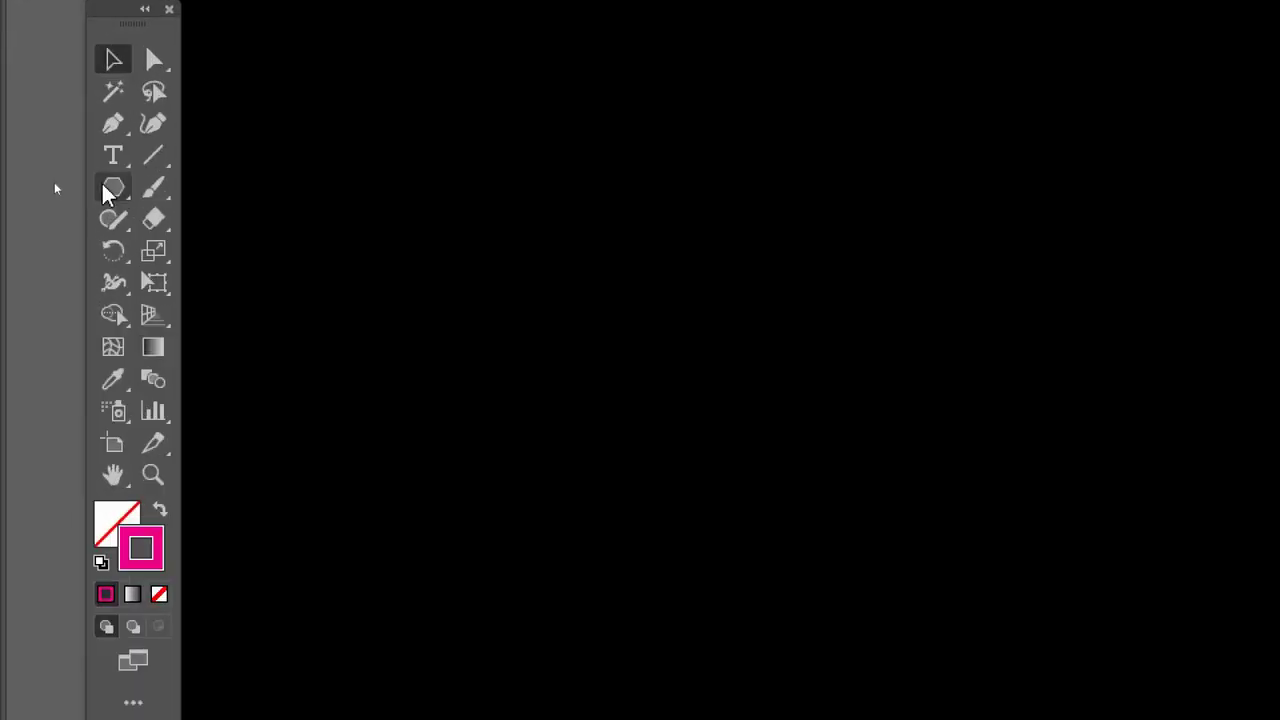
Draw a six-sided polygon on the artboard and rotate it 90° so a corner points up.
click(56, 185)
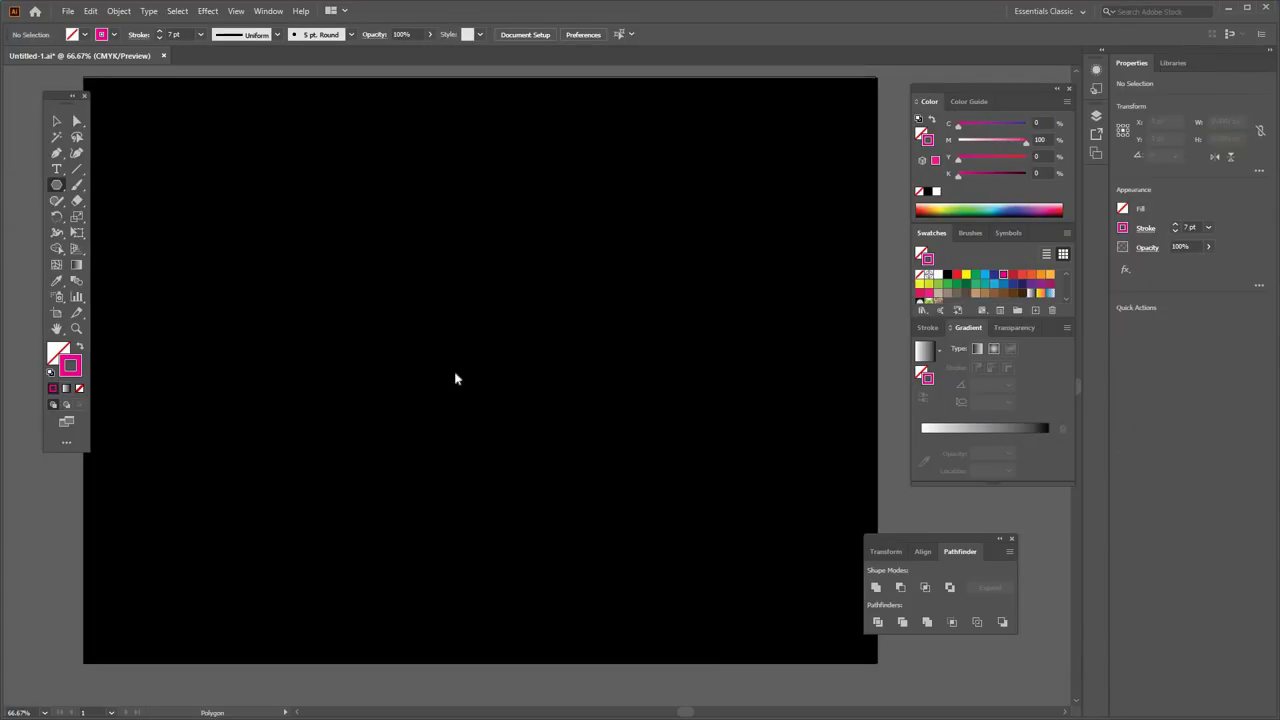
click(454, 378)
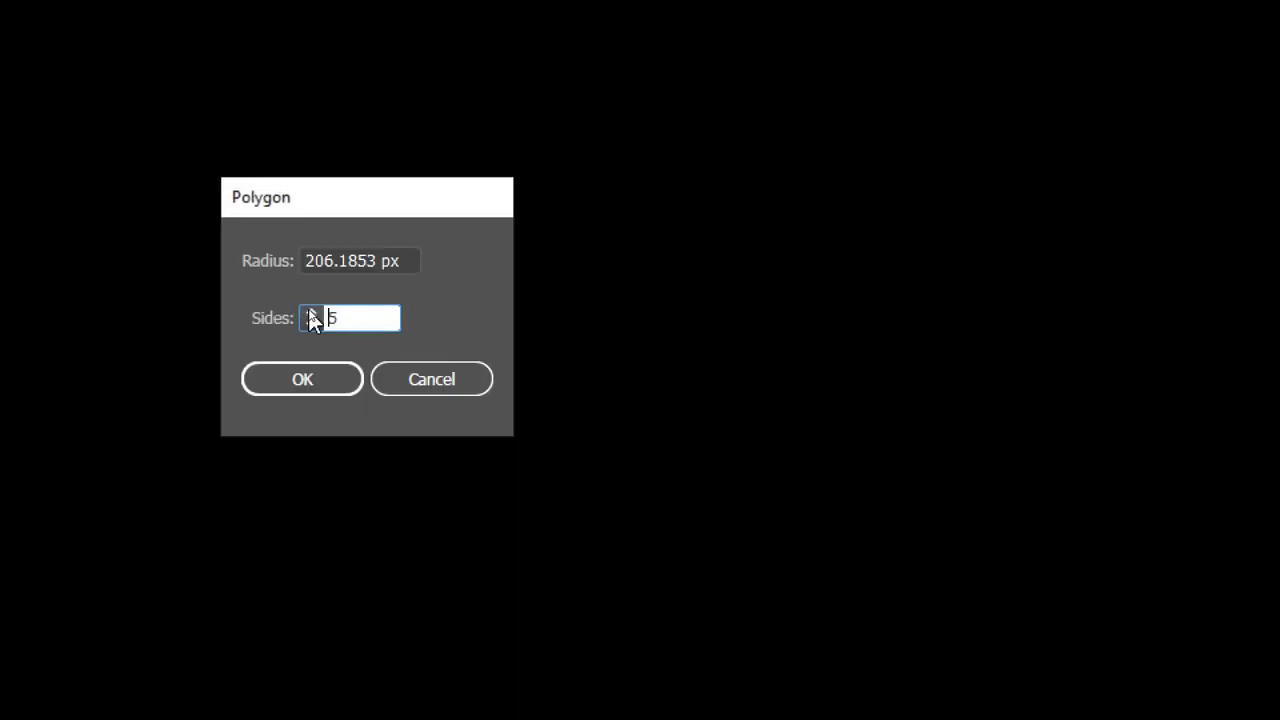
click(311, 314)
click(318, 380)
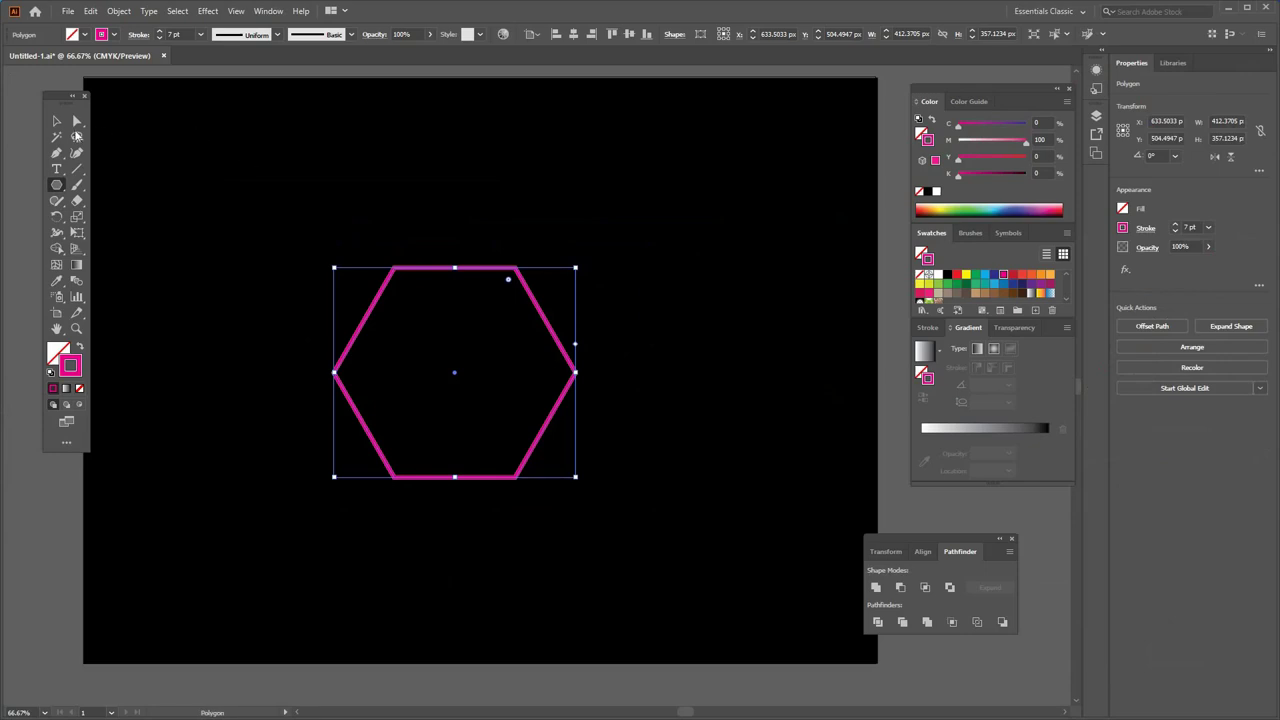
click(56, 121)
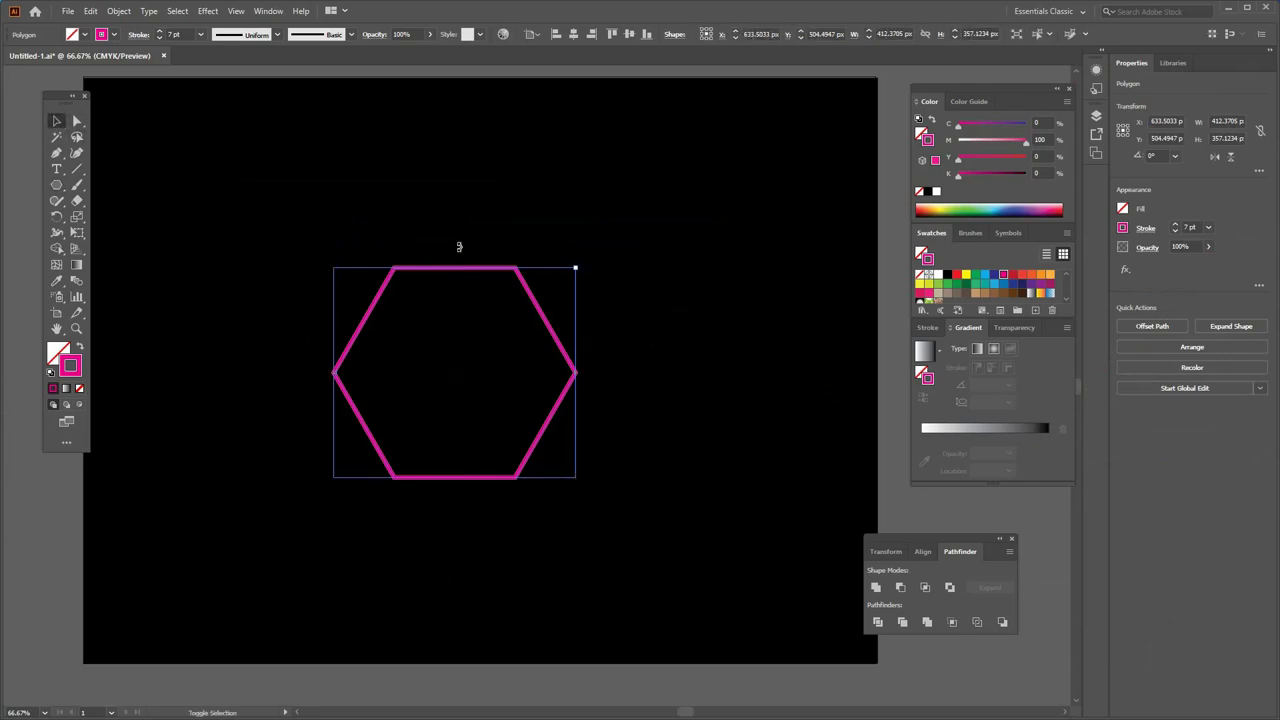
drag(457, 249, 355, 268)
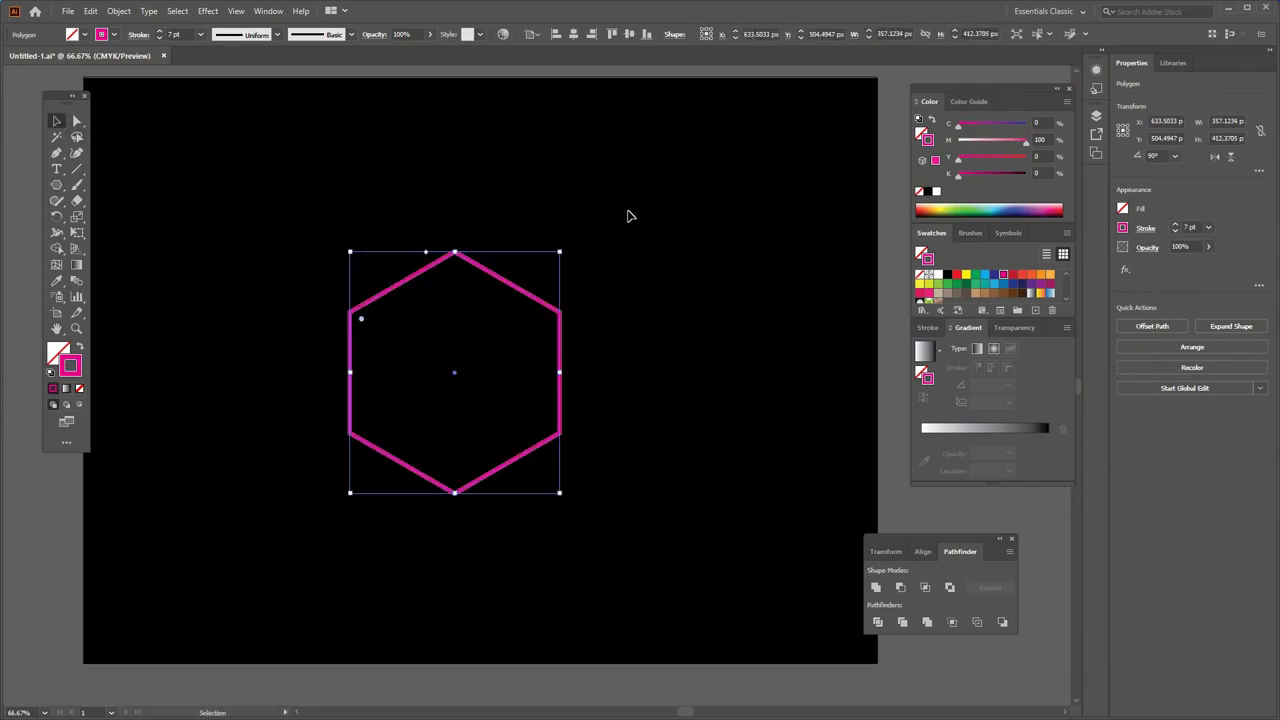
click(590, 260)
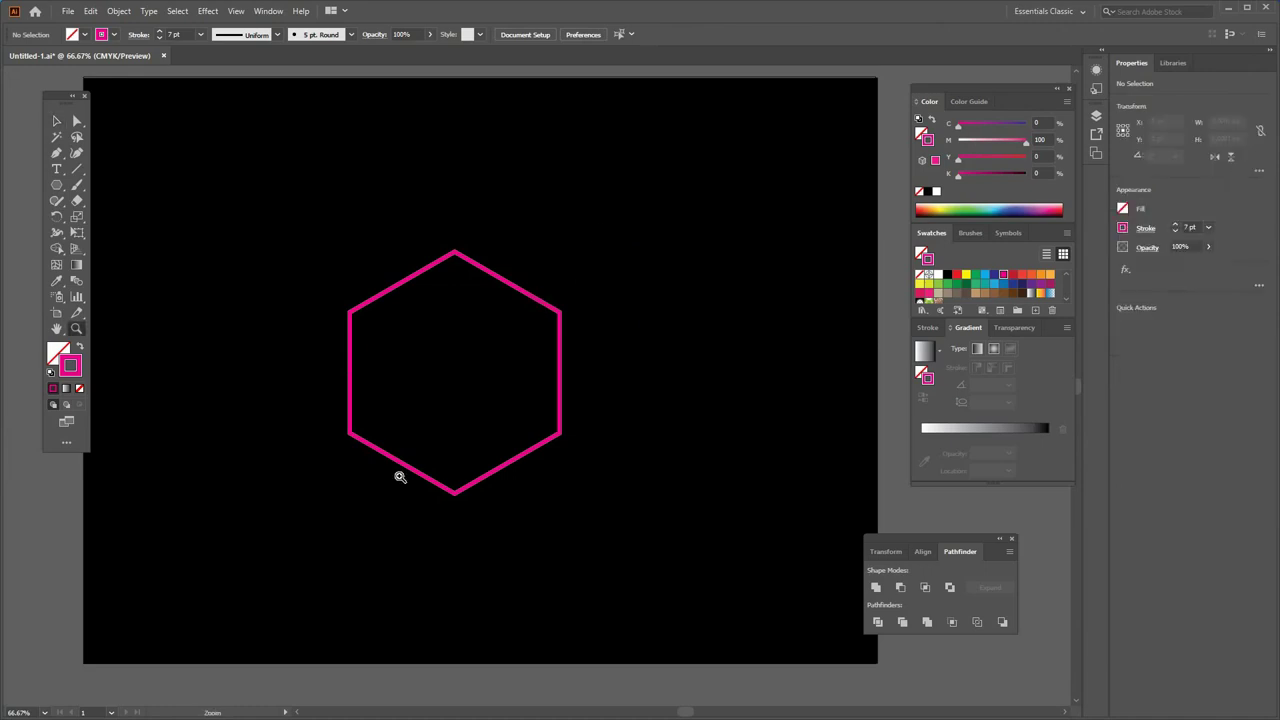
Zoom in on the hexagon and try an upper-right Pen line, undoing the misplaced result.
drag(621, 224, 299, 532)
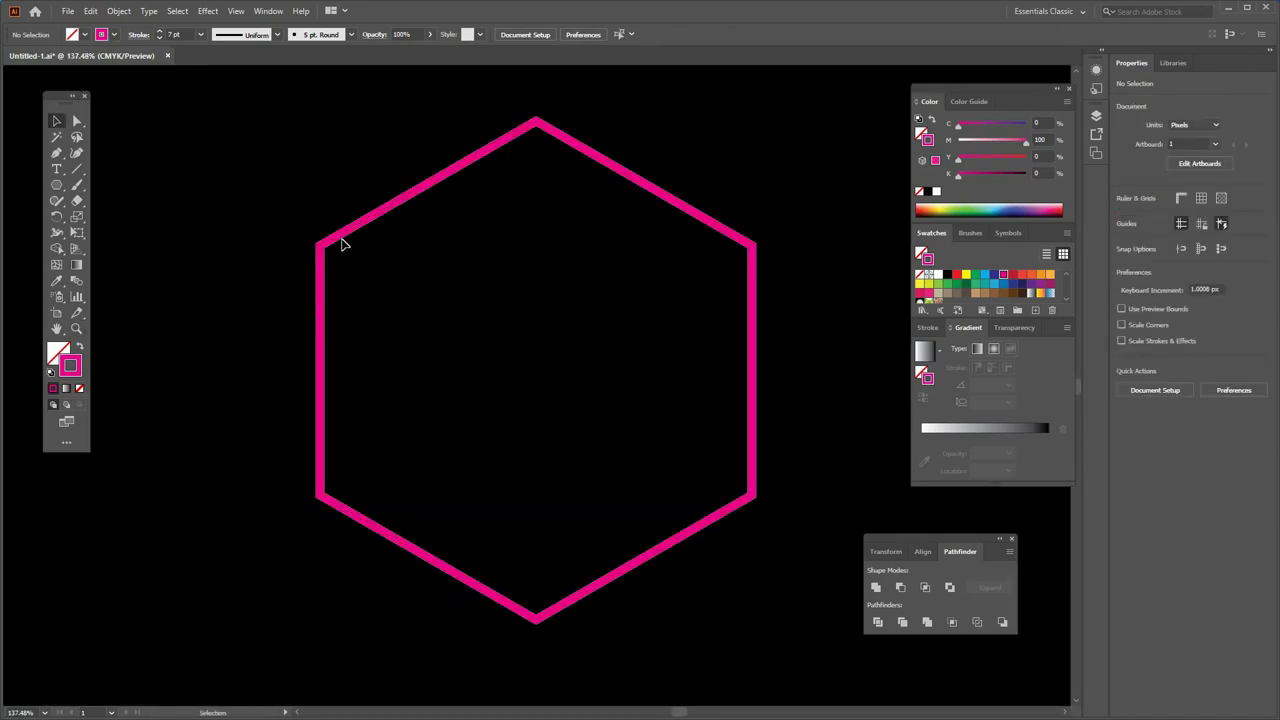
click(56, 152)
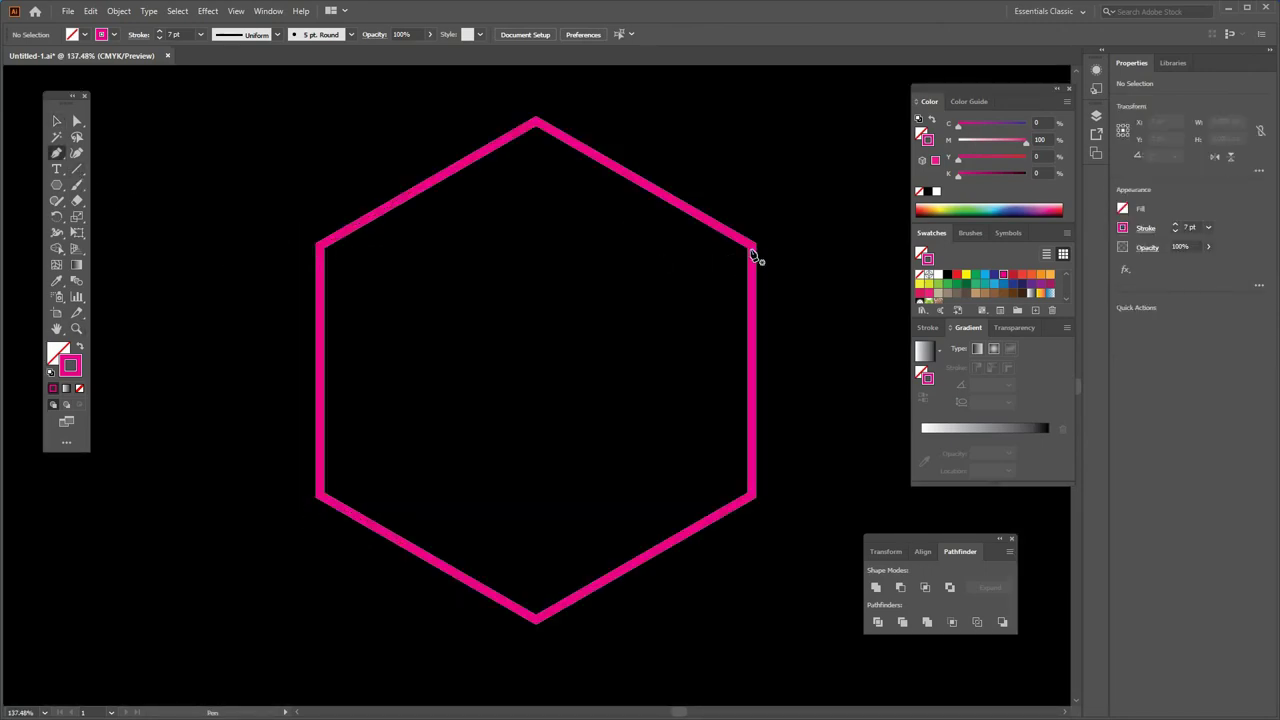
click(753, 248)
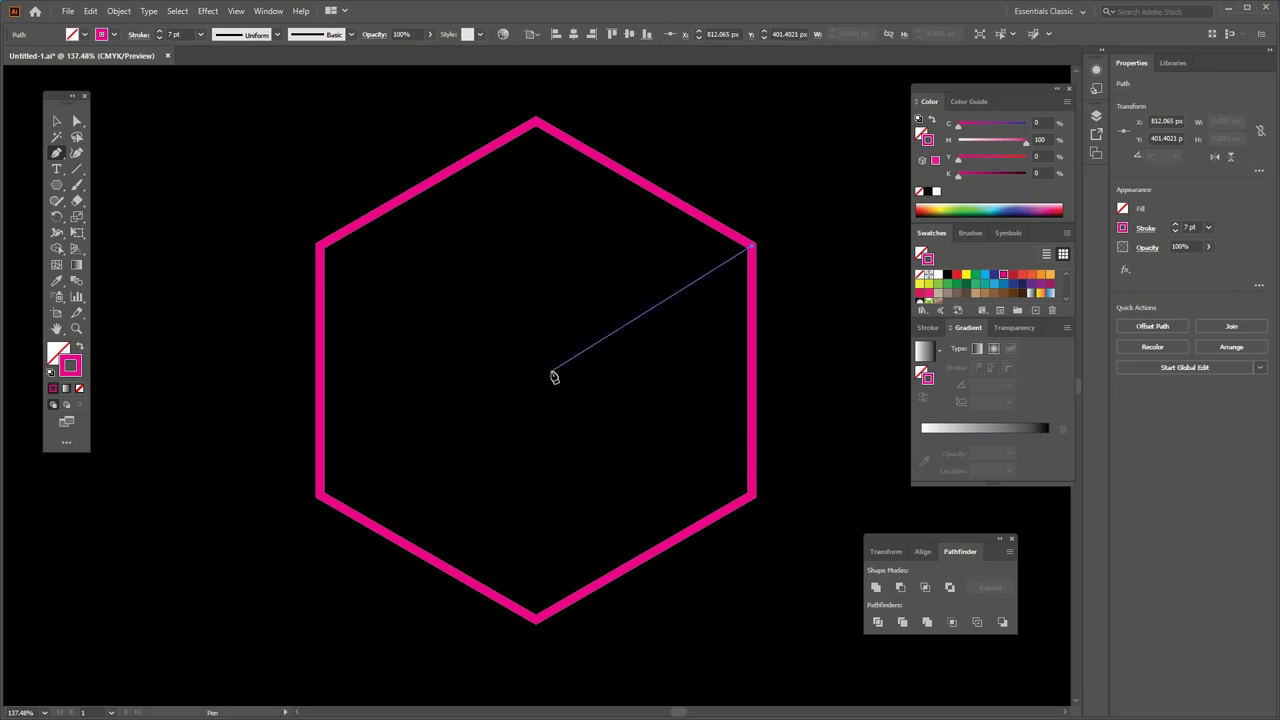
click(551, 370)
key(ctrl+z)
key(ctrl+z)
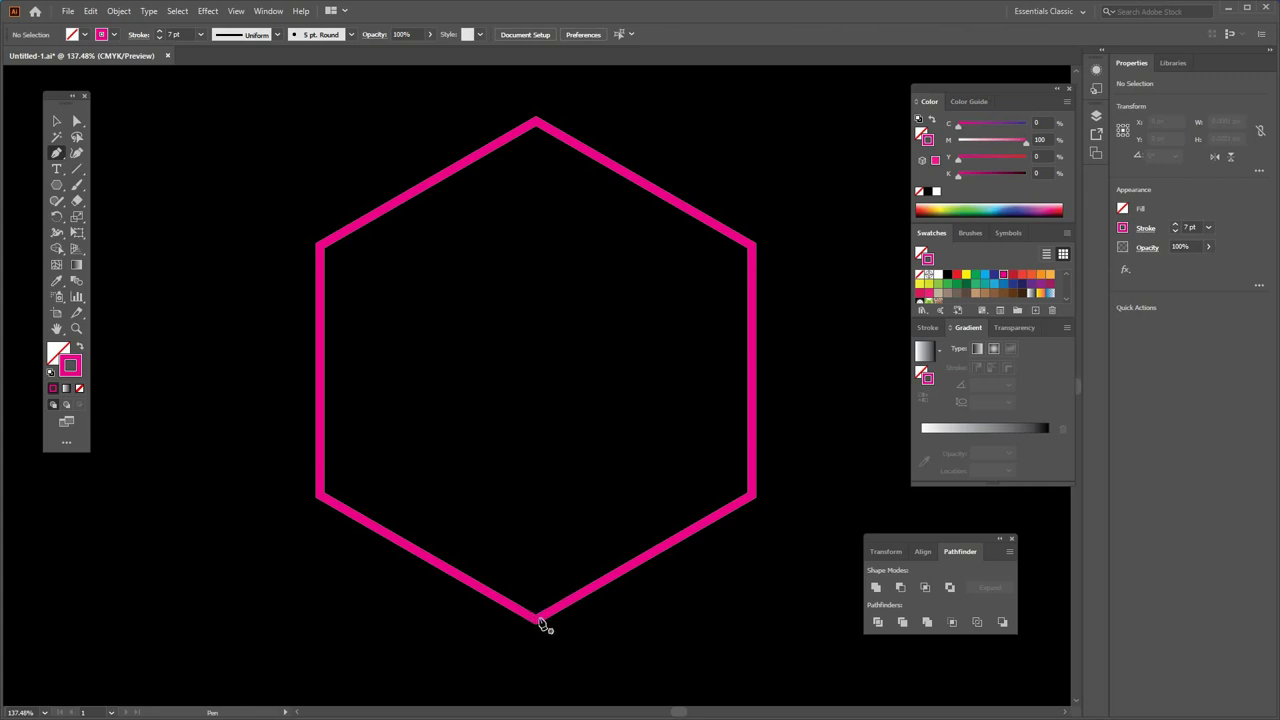
Draw a vertical line from the hexagon's bottom corner up to its centre.
click(536, 620)
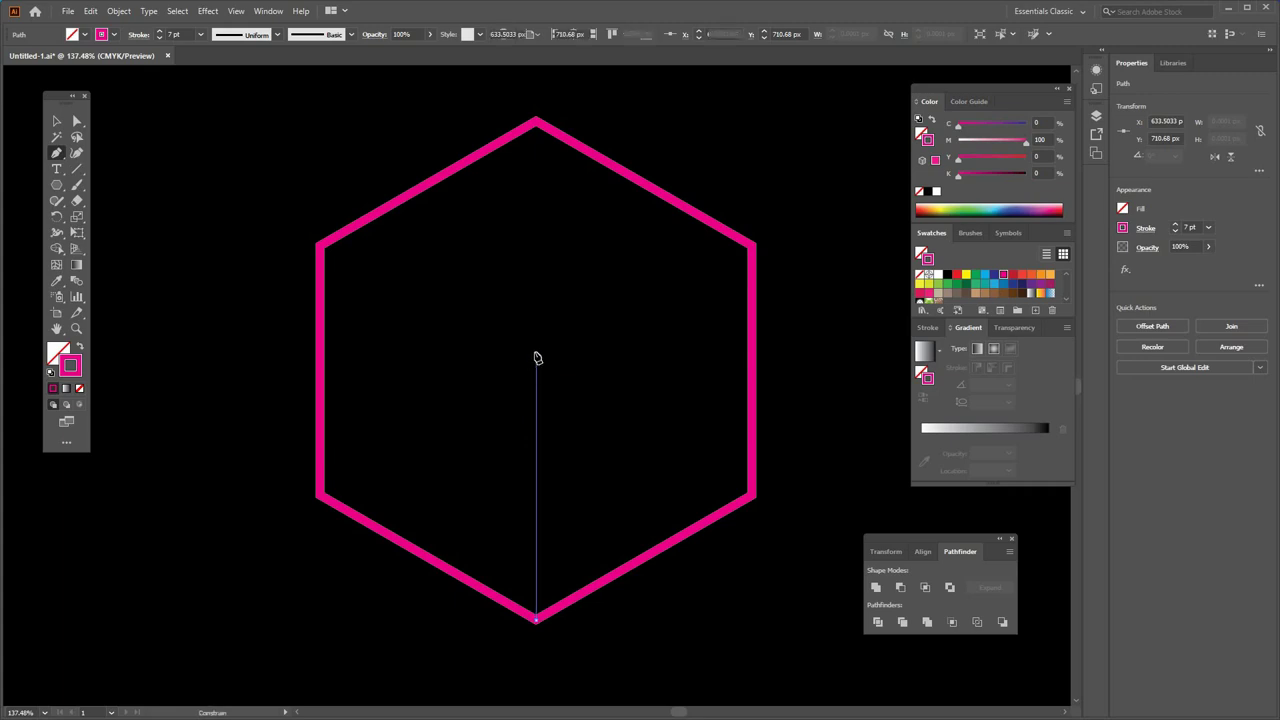
click(536, 360)
key(v)
click(93, 187)
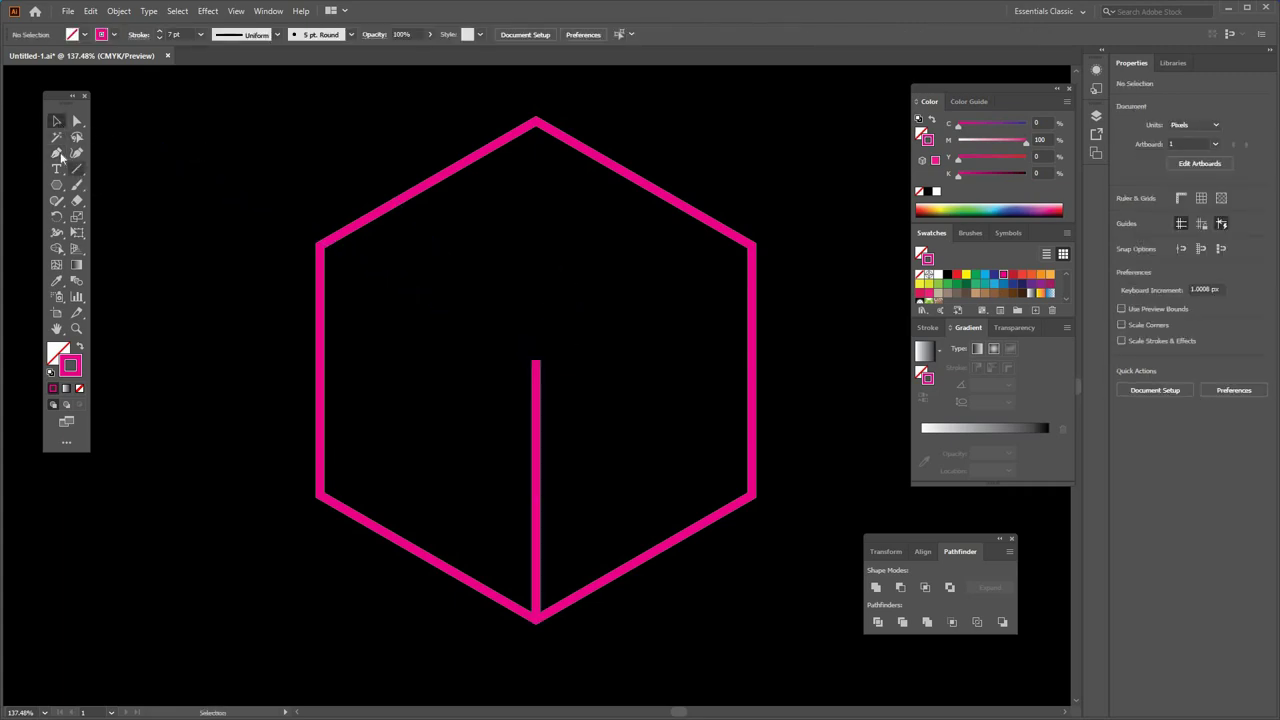
Draw lines from the hexagon's upper-right and upper-left corners to the centre point.
click(56, 152)
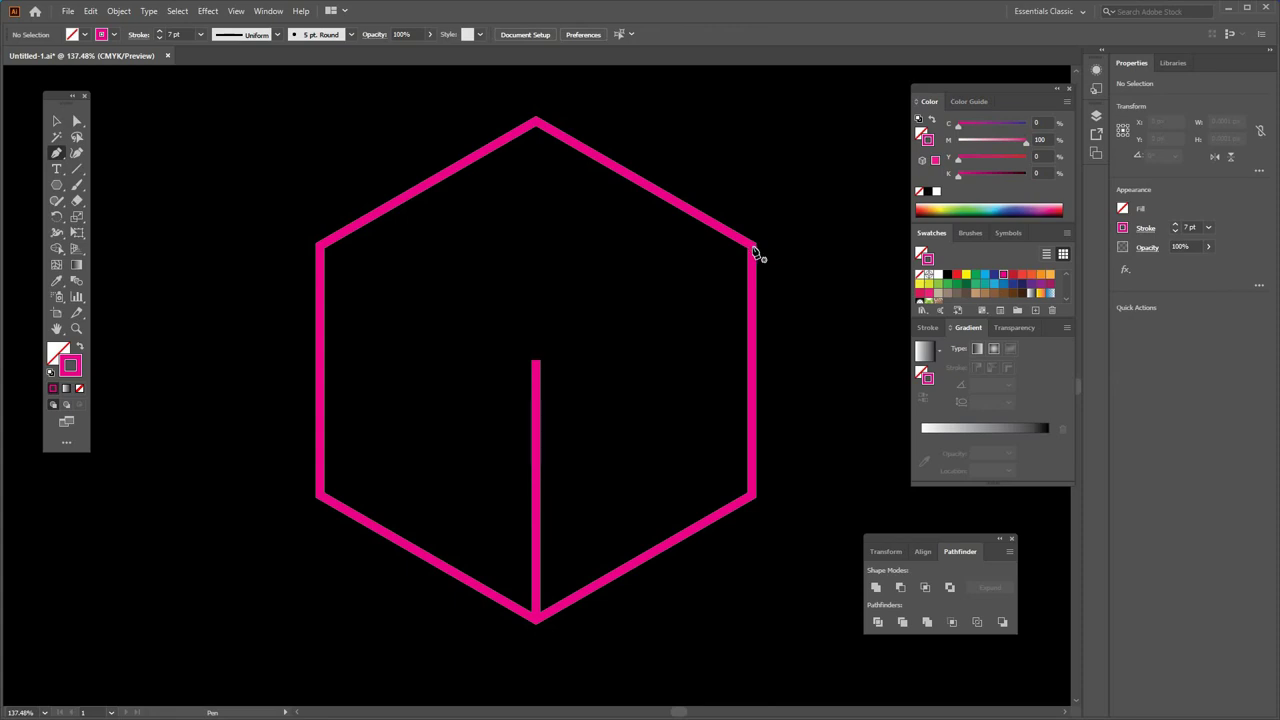
click(753, 247)
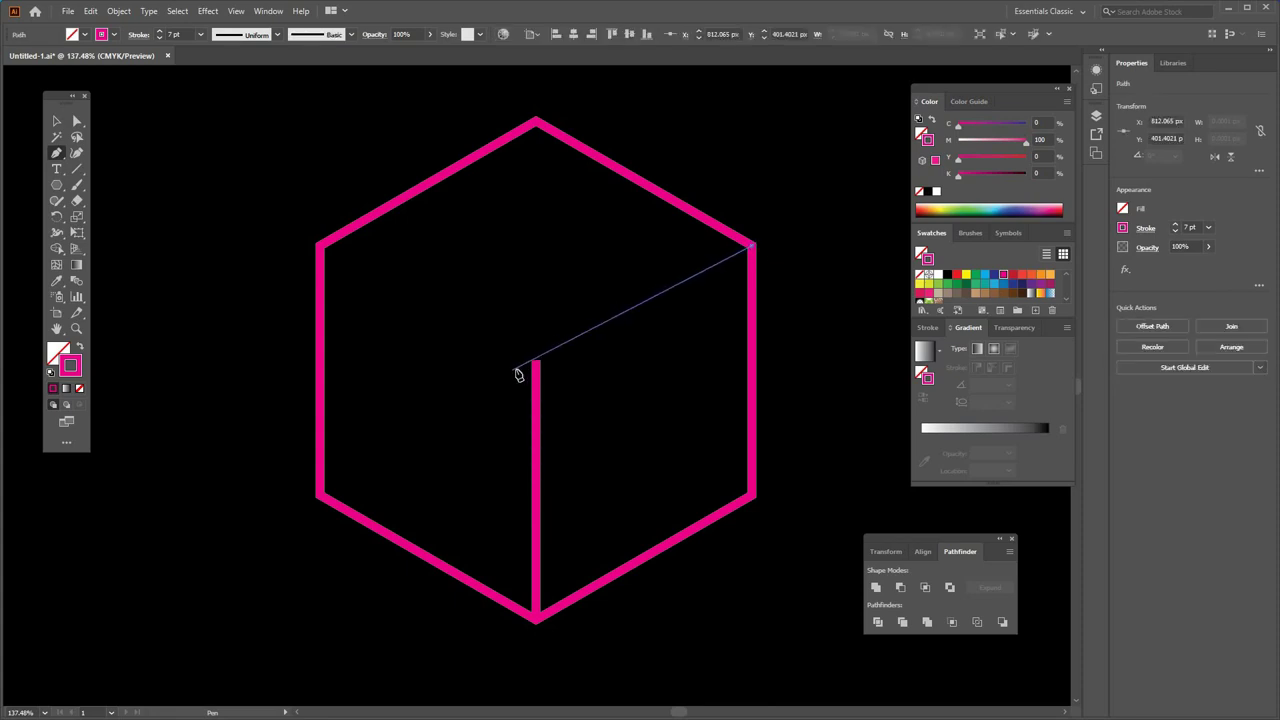
click(536, 361)
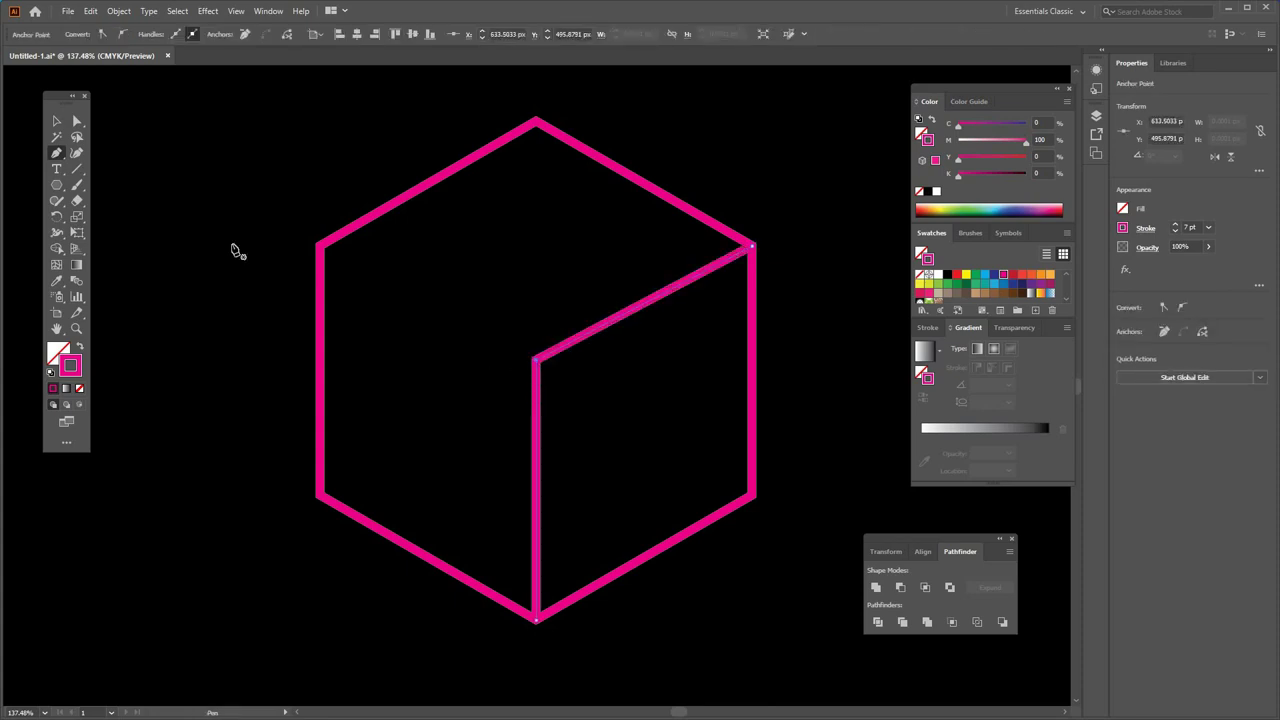
ctrl+click(120, 157)
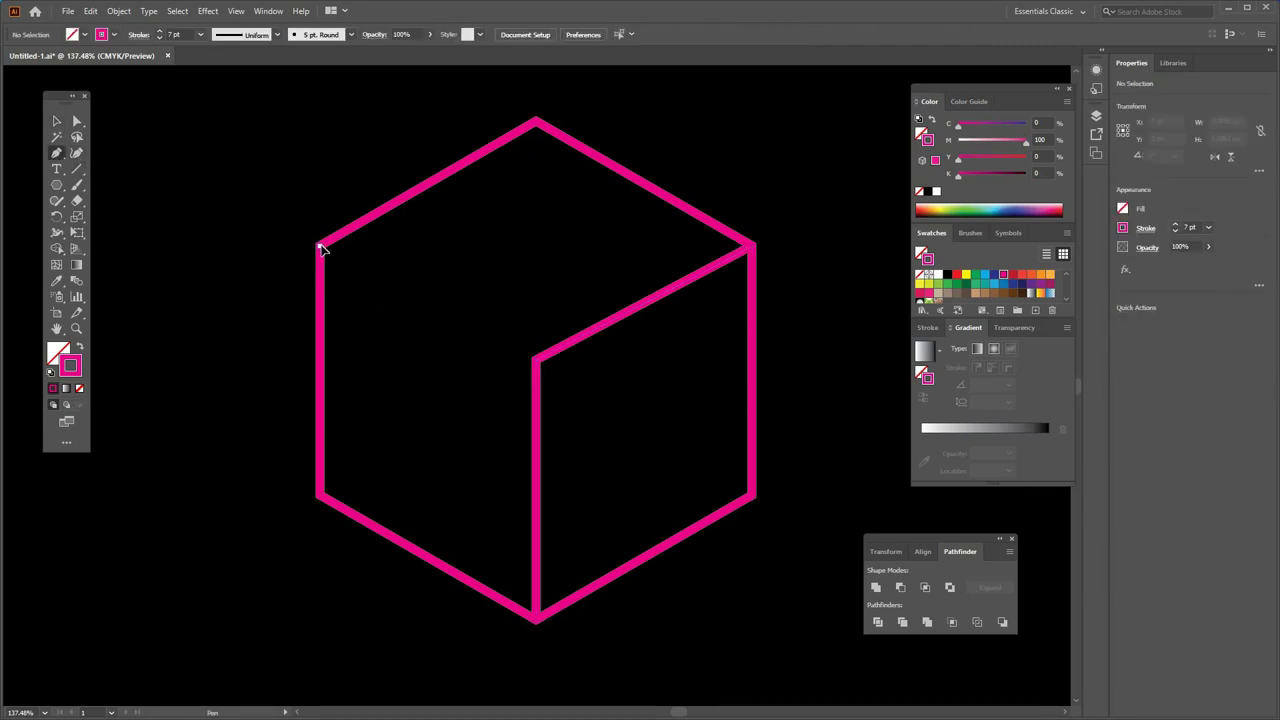
click(319, 246)
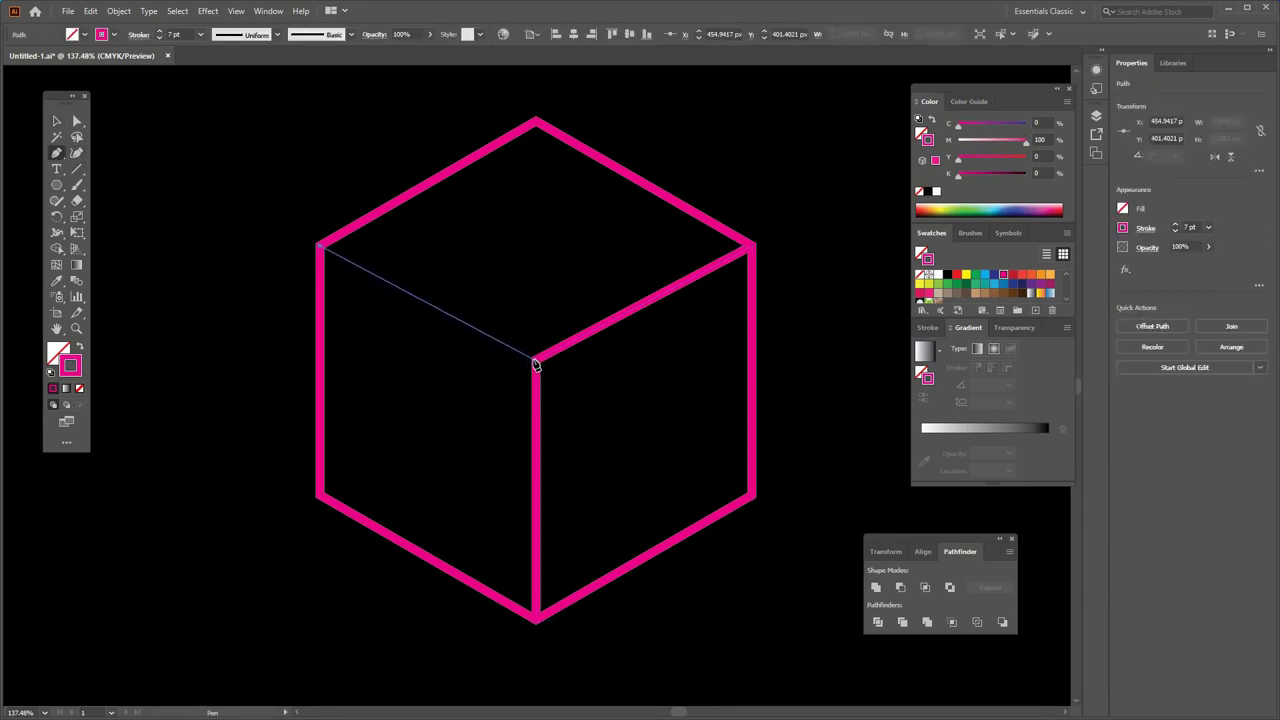
click(535, 360)
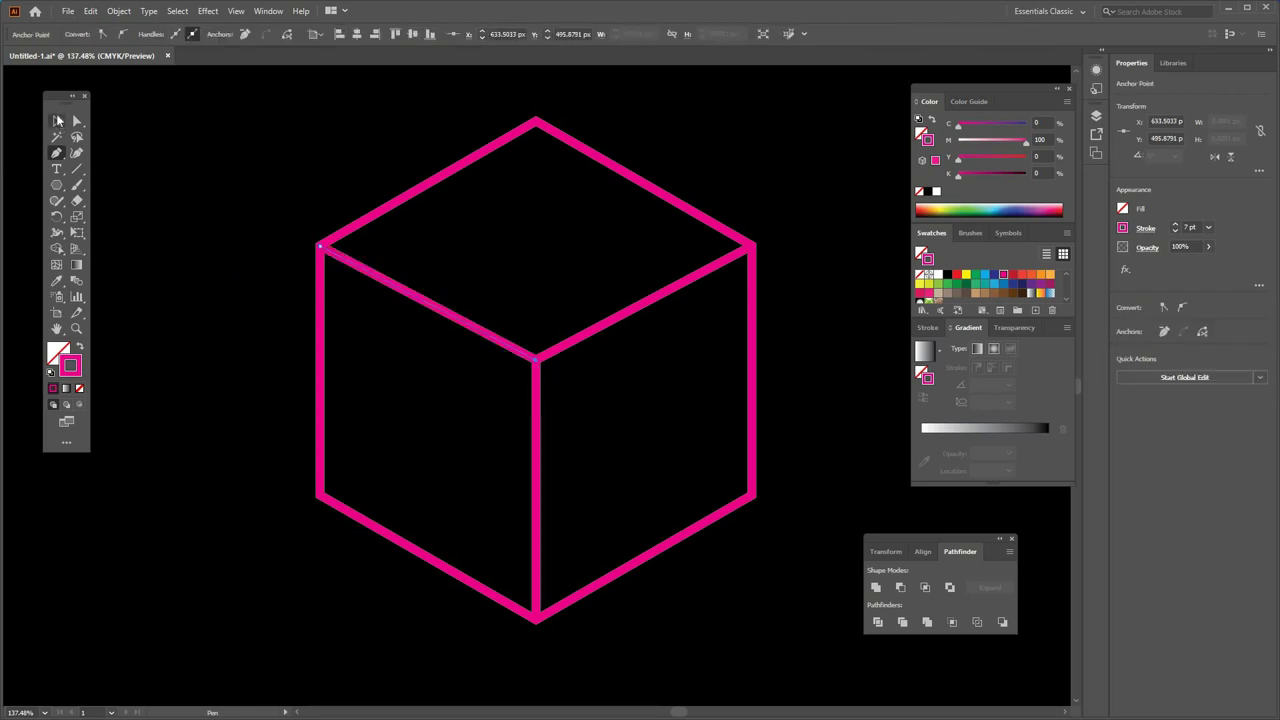
key(v)
click(309, 145)
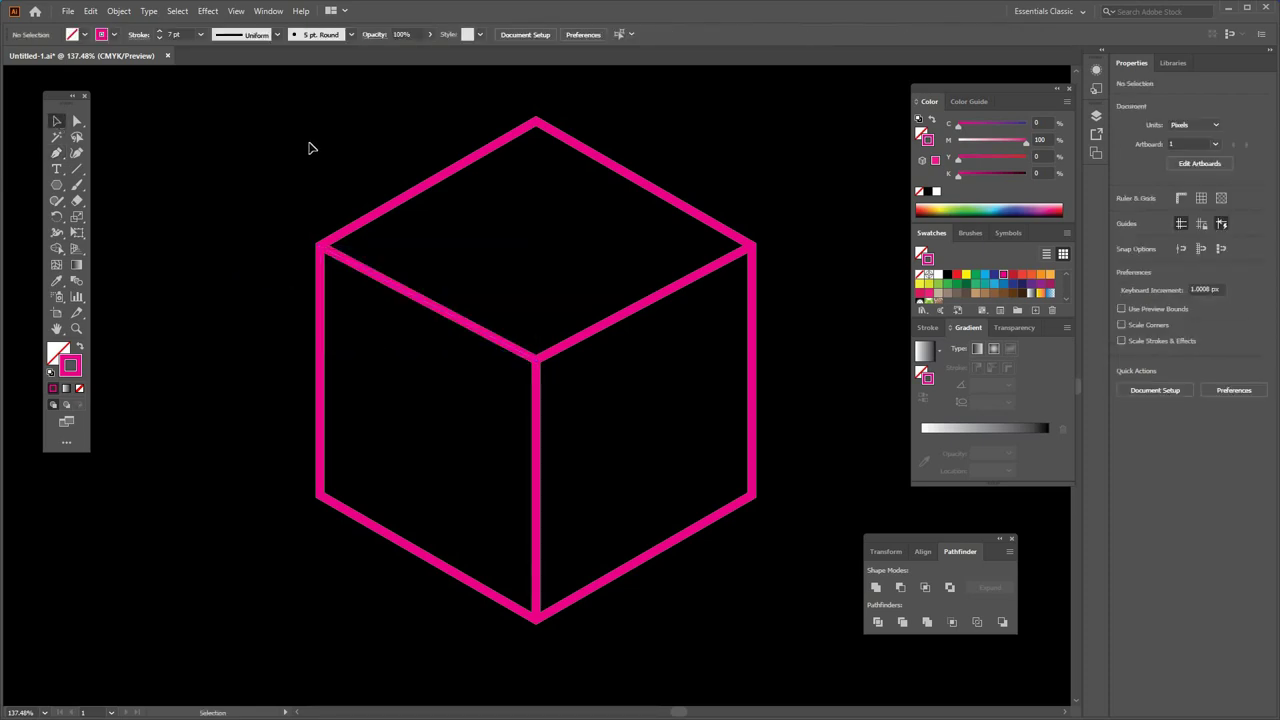
Zoom out to 100% and draw a three-sided polygon beside the cube.
key(z)
alt+click(558, 287)
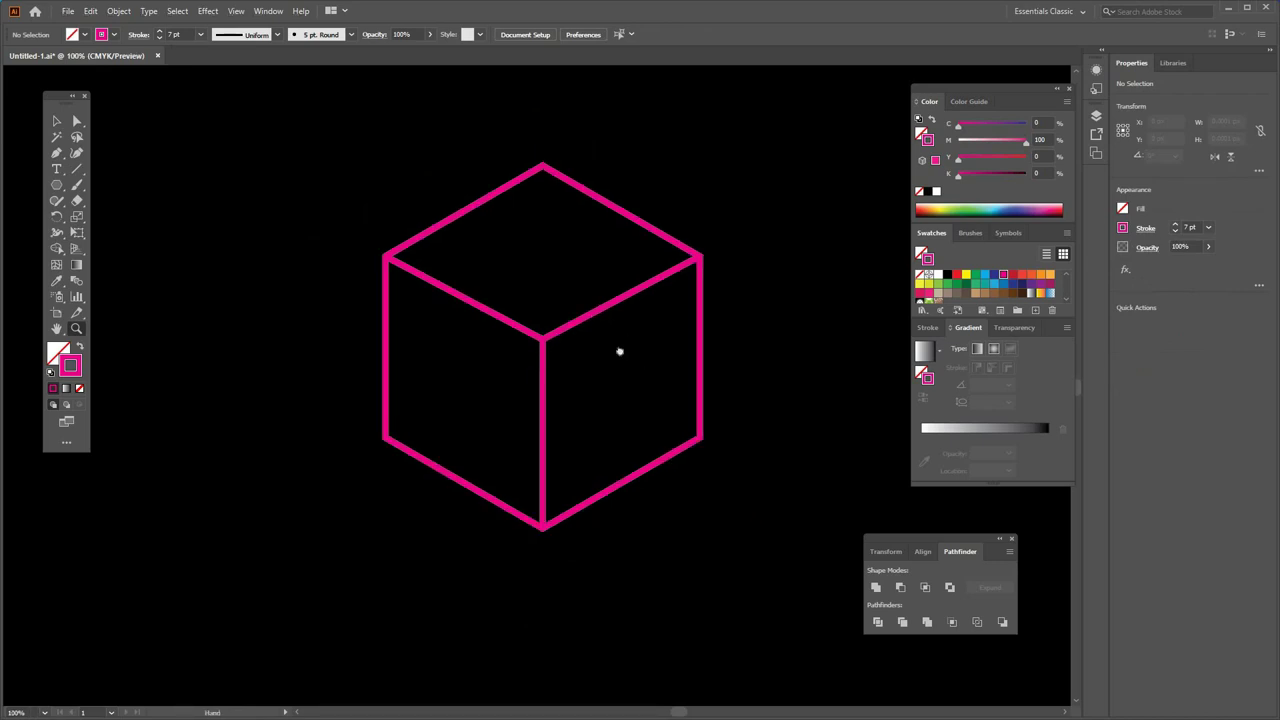
drag(620, 351, 575, 334)
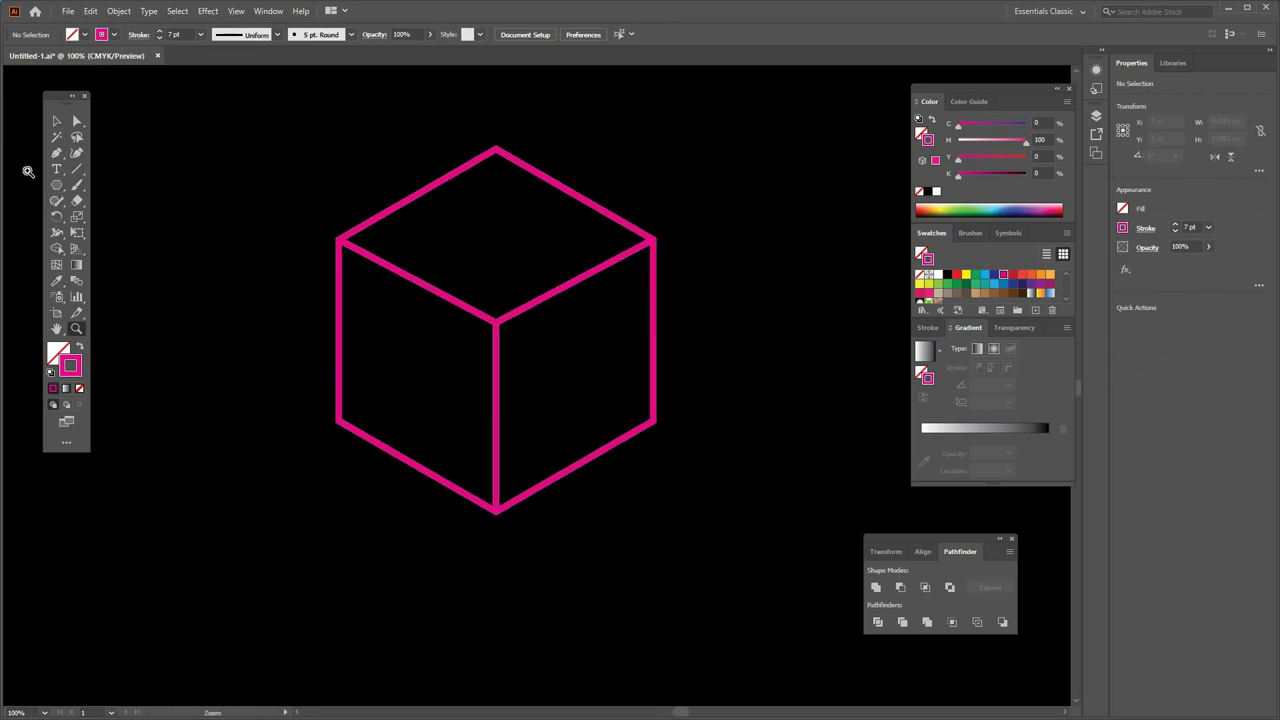
drag(57, 185, 118, 233)
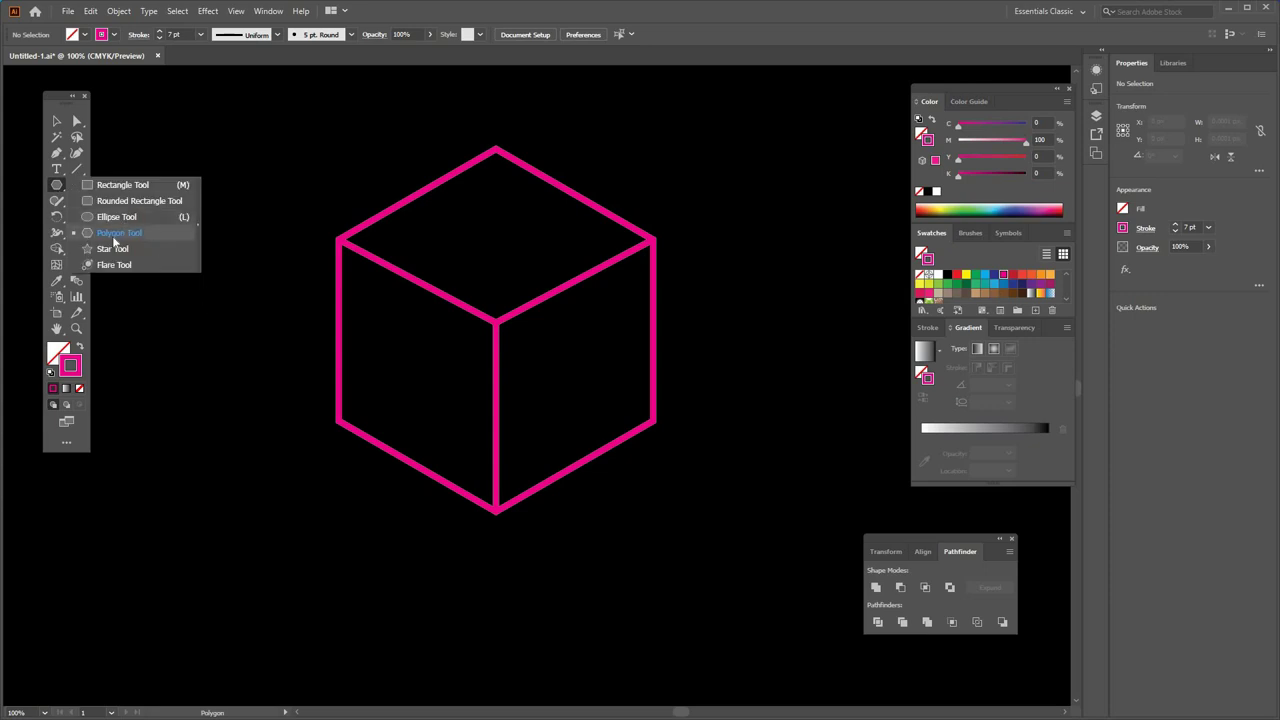
click(122, 233)
click(251, 343)
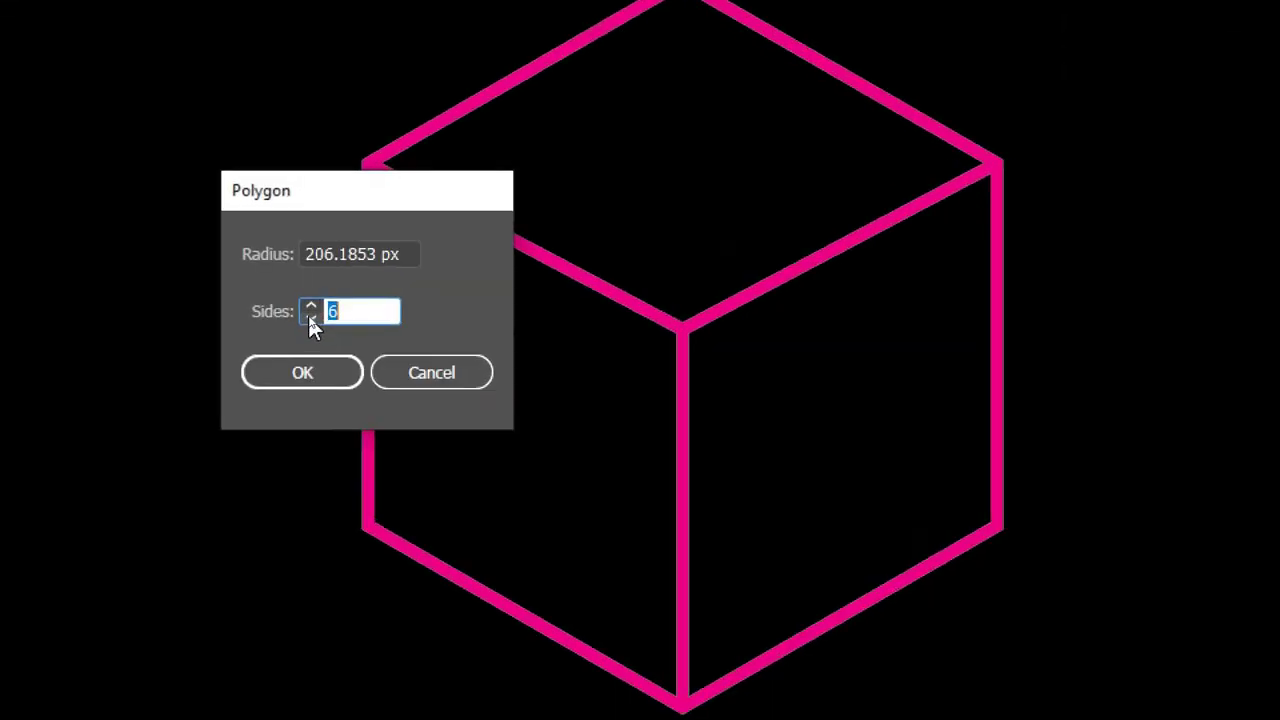
click(310, 318)
click(310, 318)
click(319, 373)
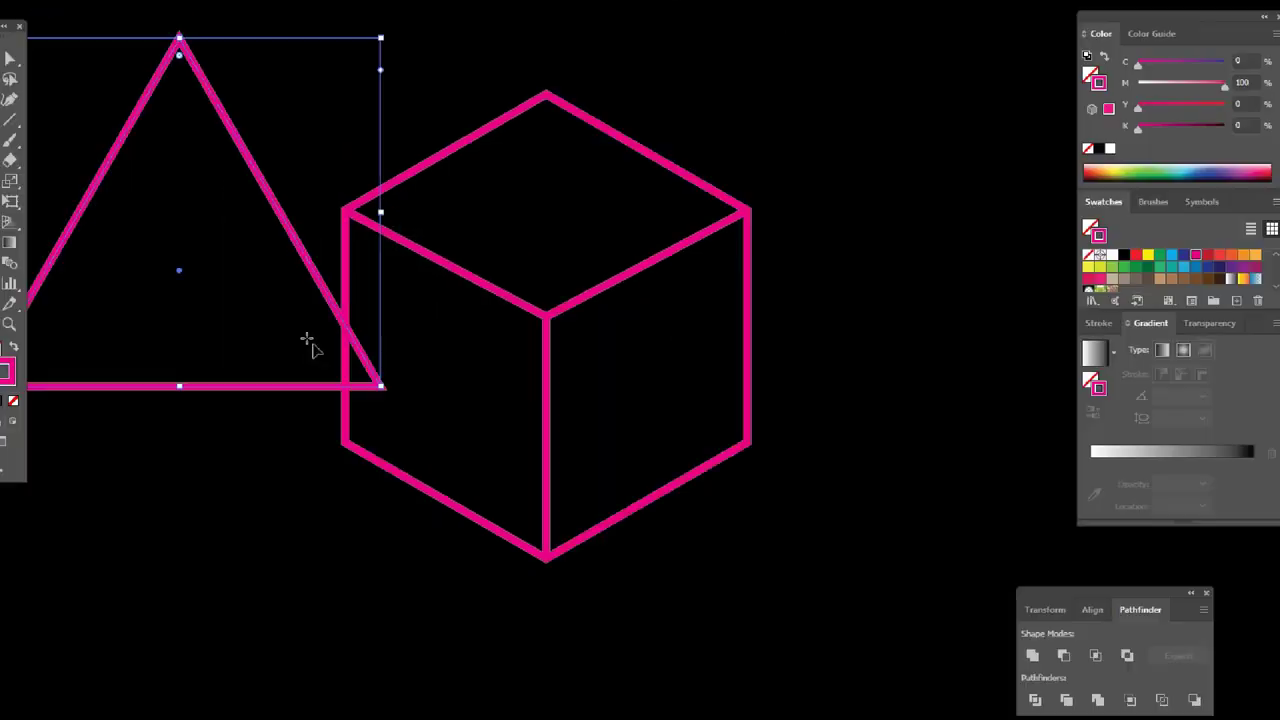
Rotate the triangle 180° to point down, move it over the cube and enlarge it.
click(57, 121)
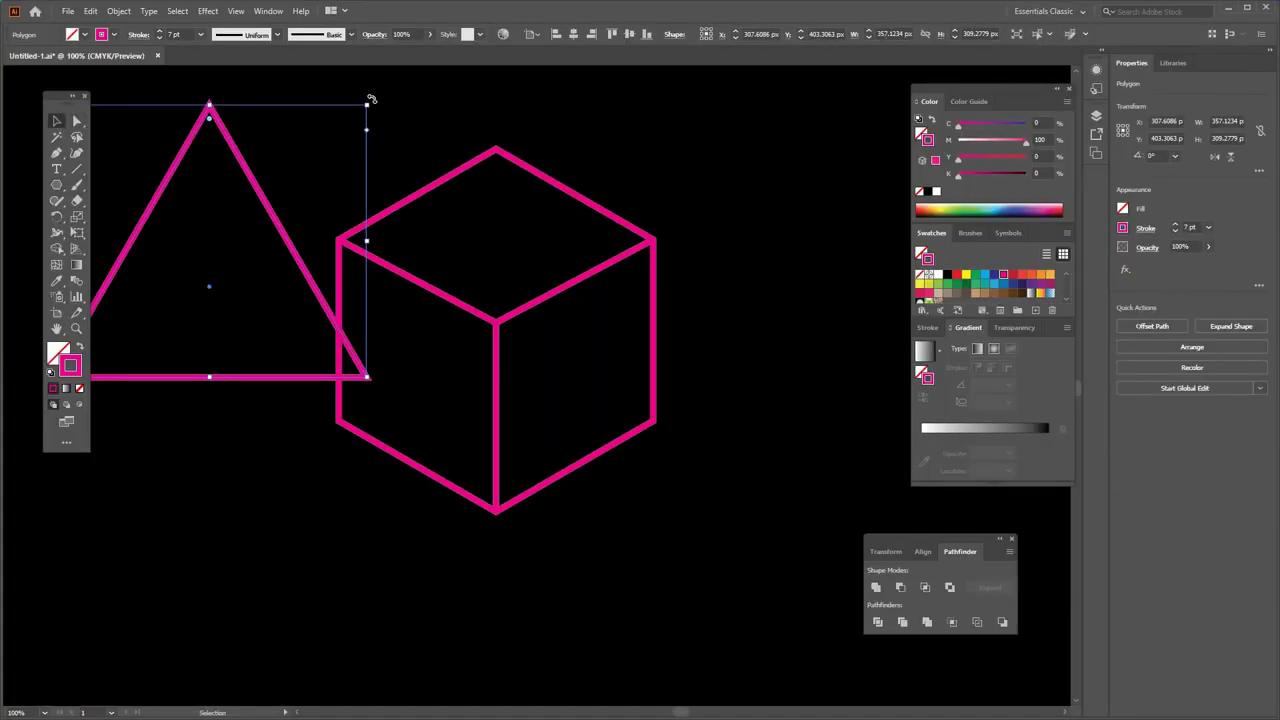
mouse_move(371, 99)
mouse_down()
mouse_move(140, 432)
mouse_move(109, 416)
mouse_up()
click(305, 184)
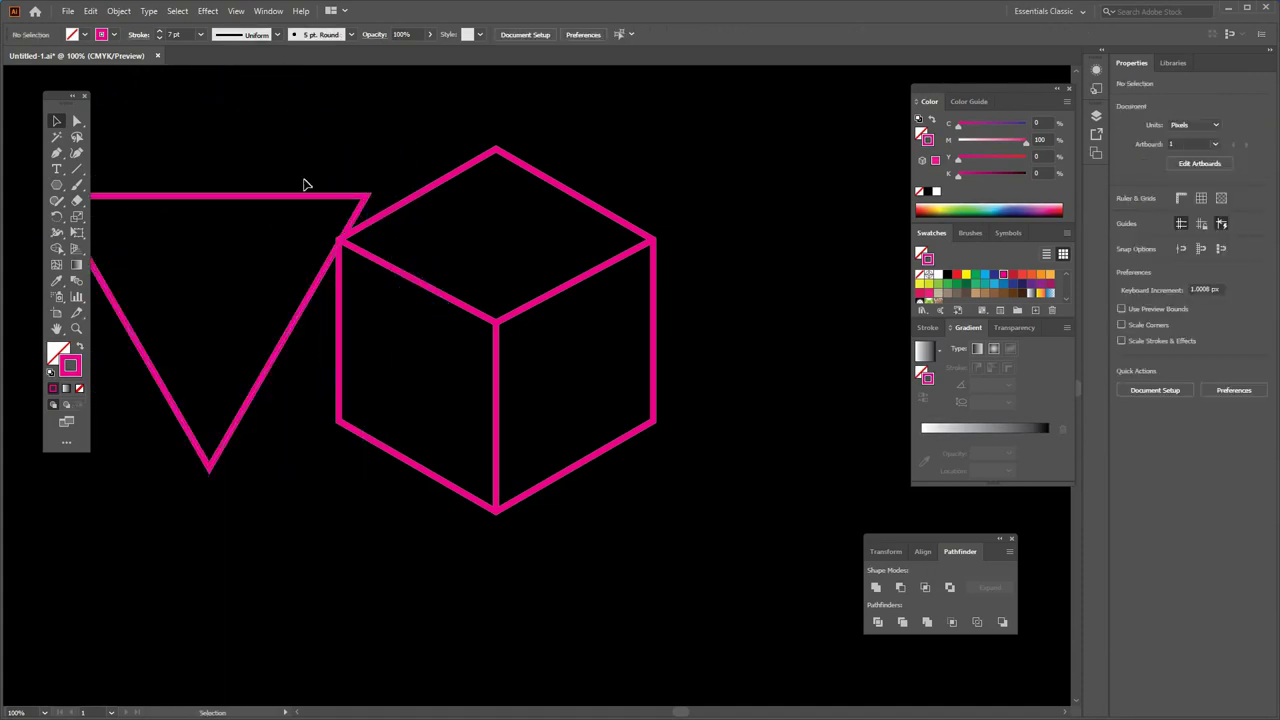
drag(300, 196, 576, 150)
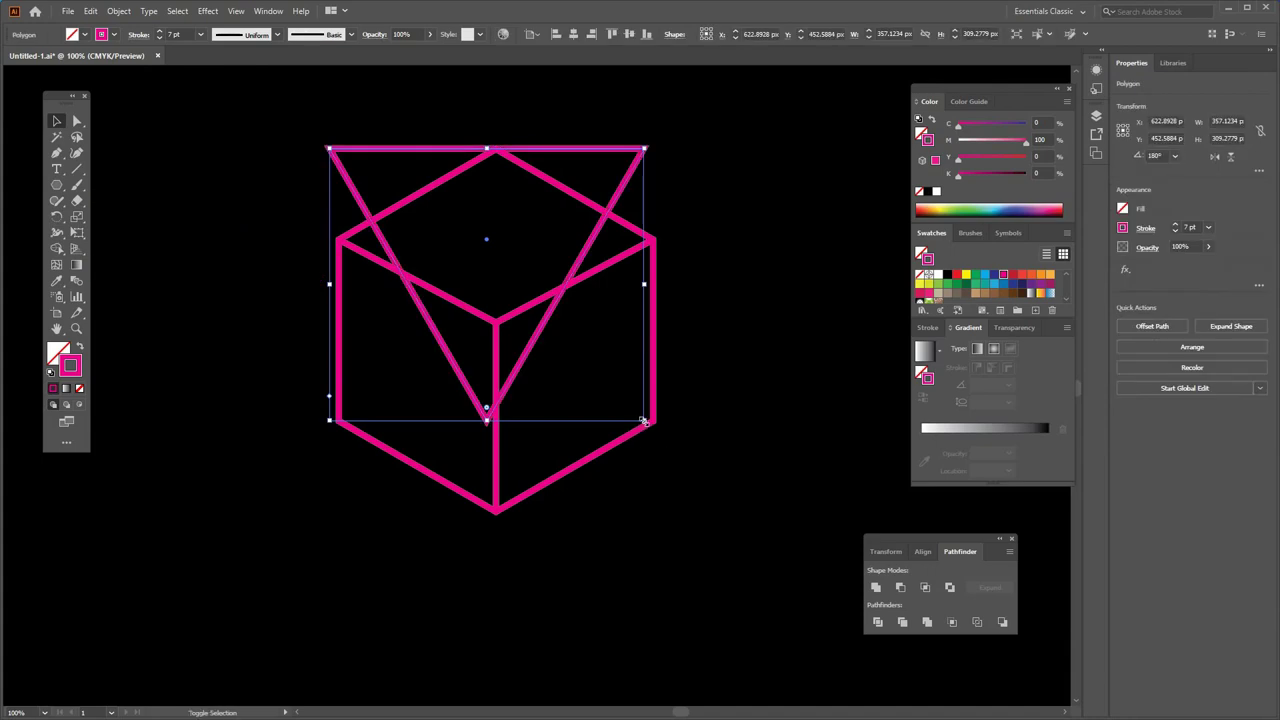
mouse_move(637, 422)
mouse_down()
mouse_move(812, 575)
mouse_move(806, 561)
mouse_up()
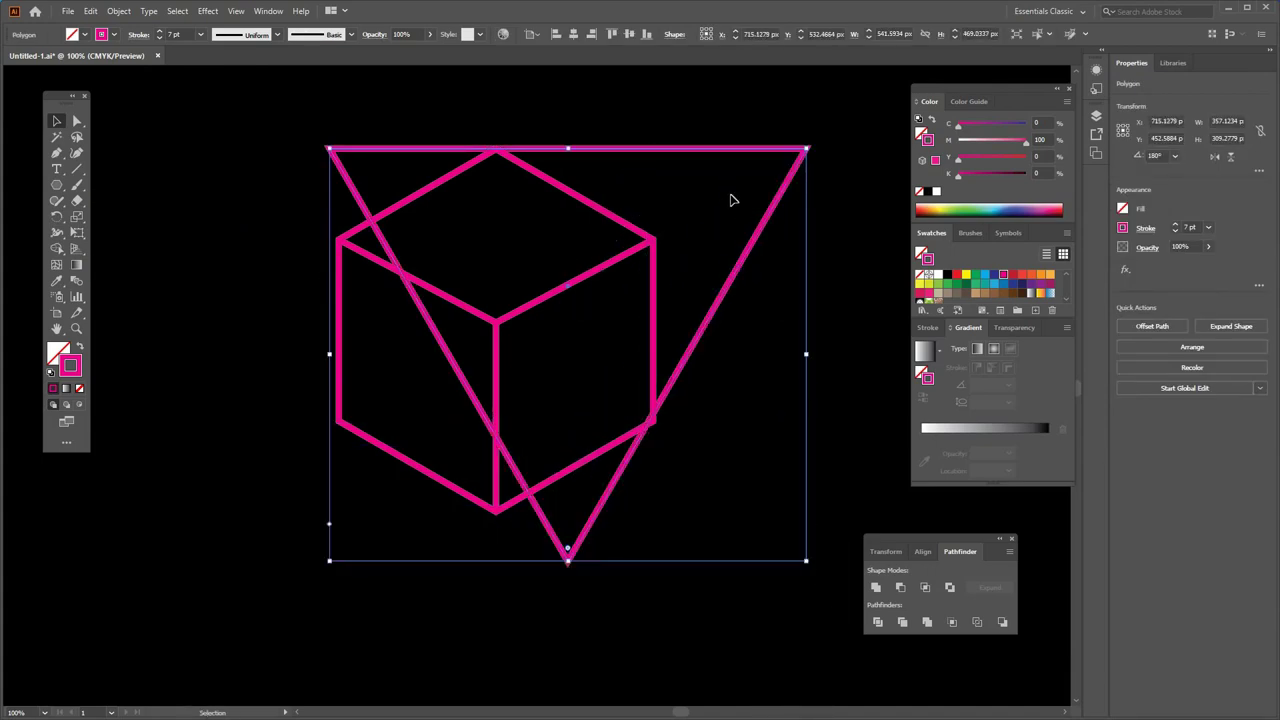
Centre the inverted triangle horizontally on the cube, then reselect the triangle.
shift+click(555, 188)
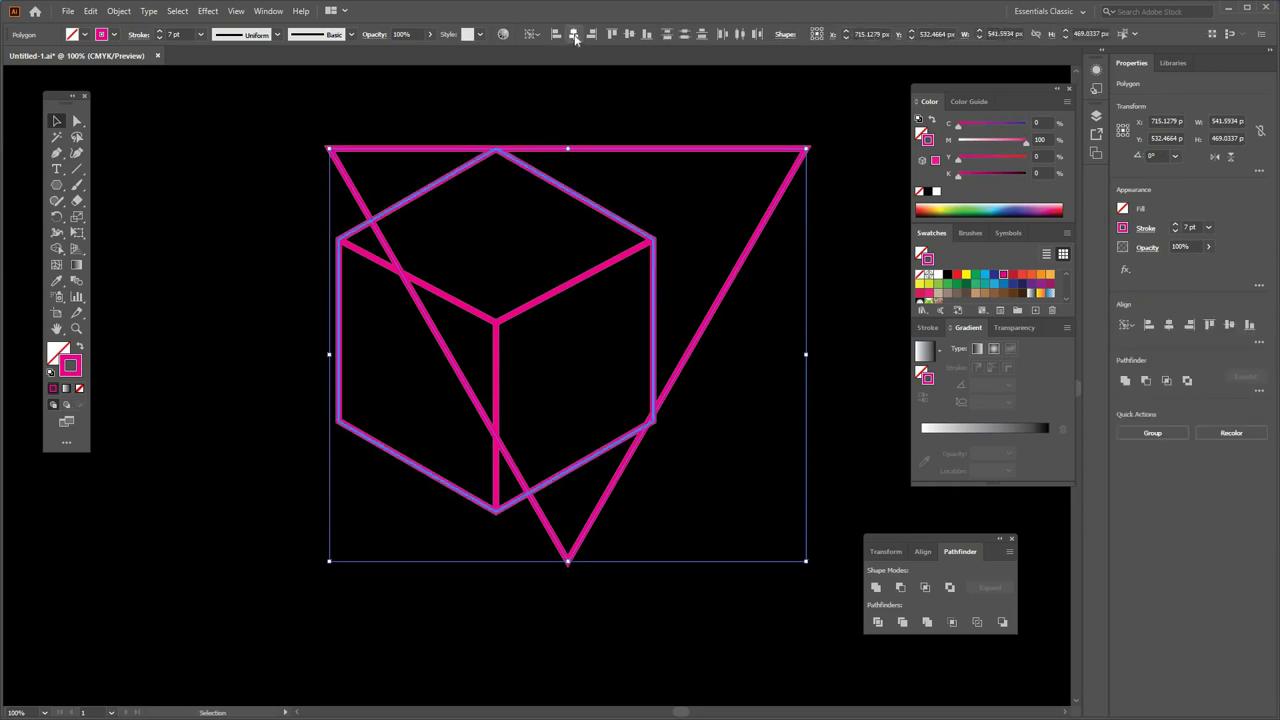
click(574, 35)
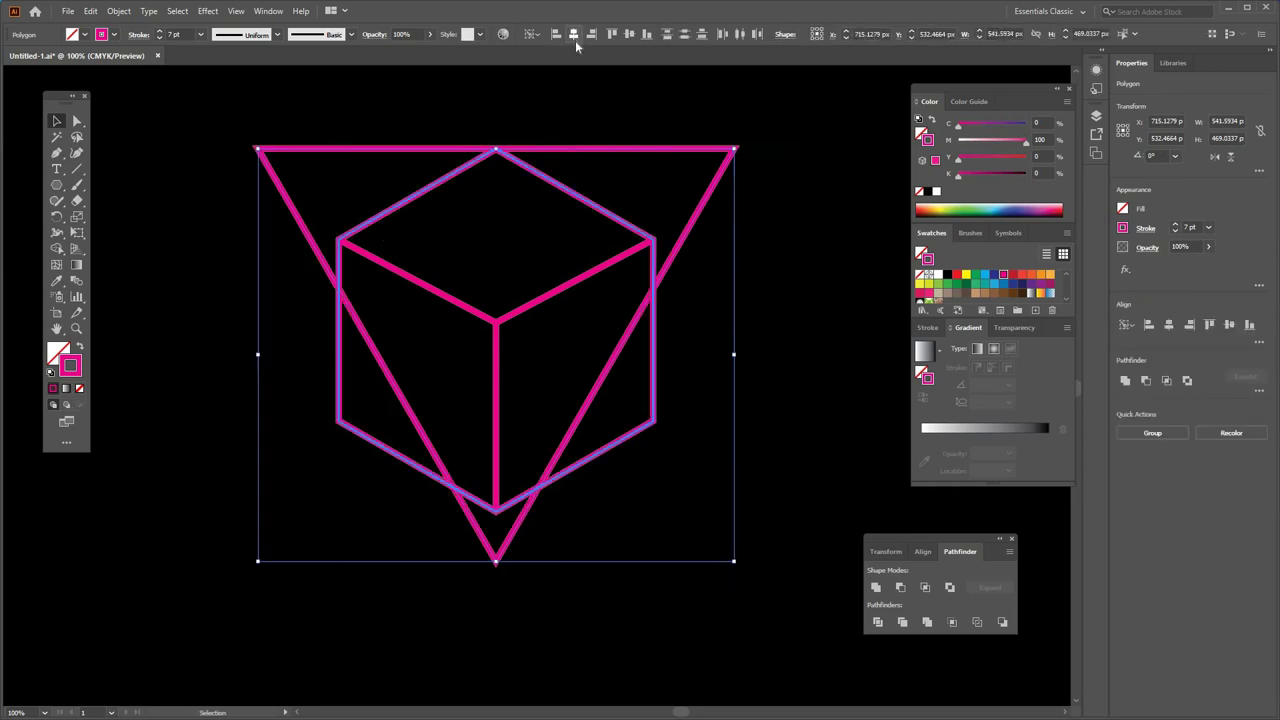
click(767, 116)
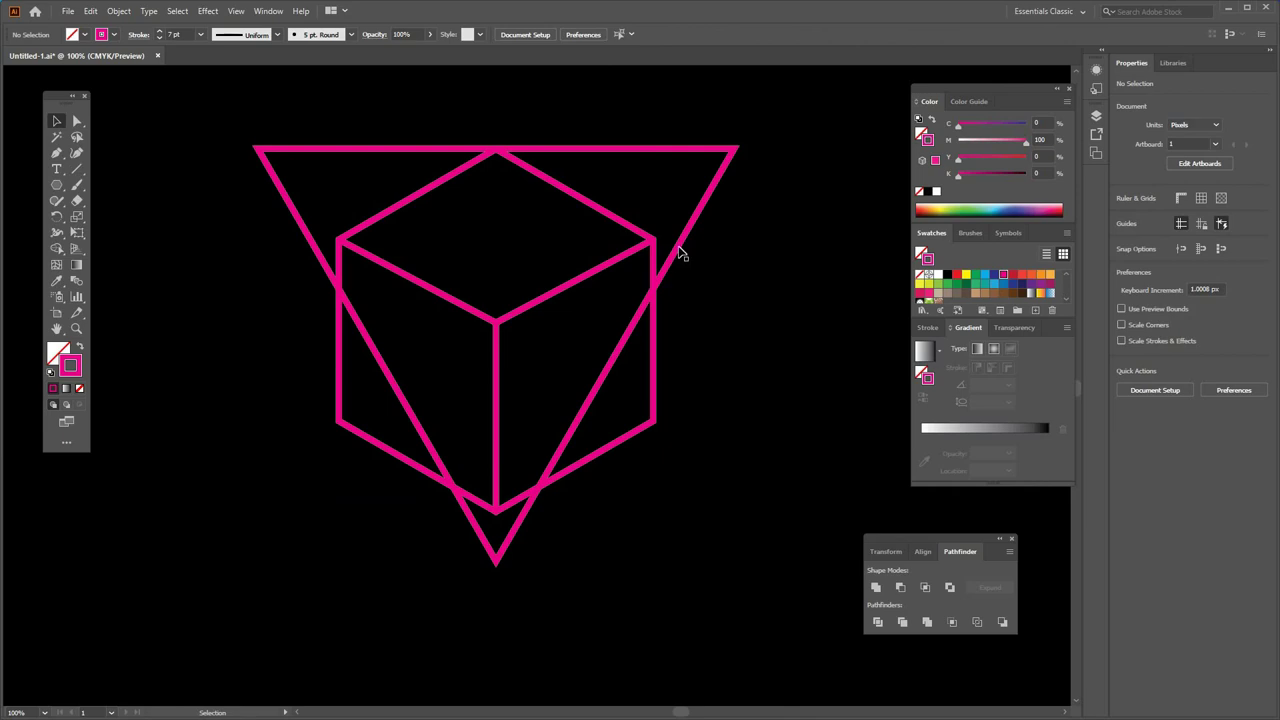
click(679, 250)
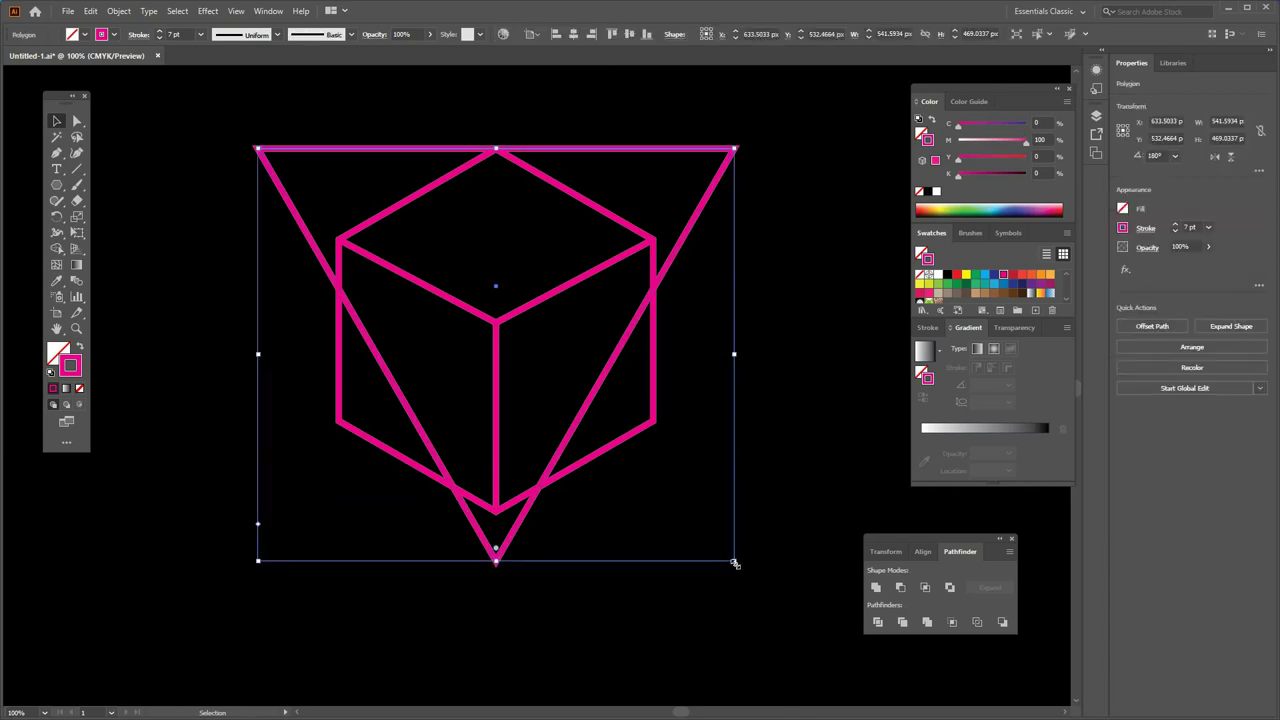
Scale and nudge the triangle to about 712 × 617 px, its top level with the cube's top corner.
drag(734, 563, 798, 634)
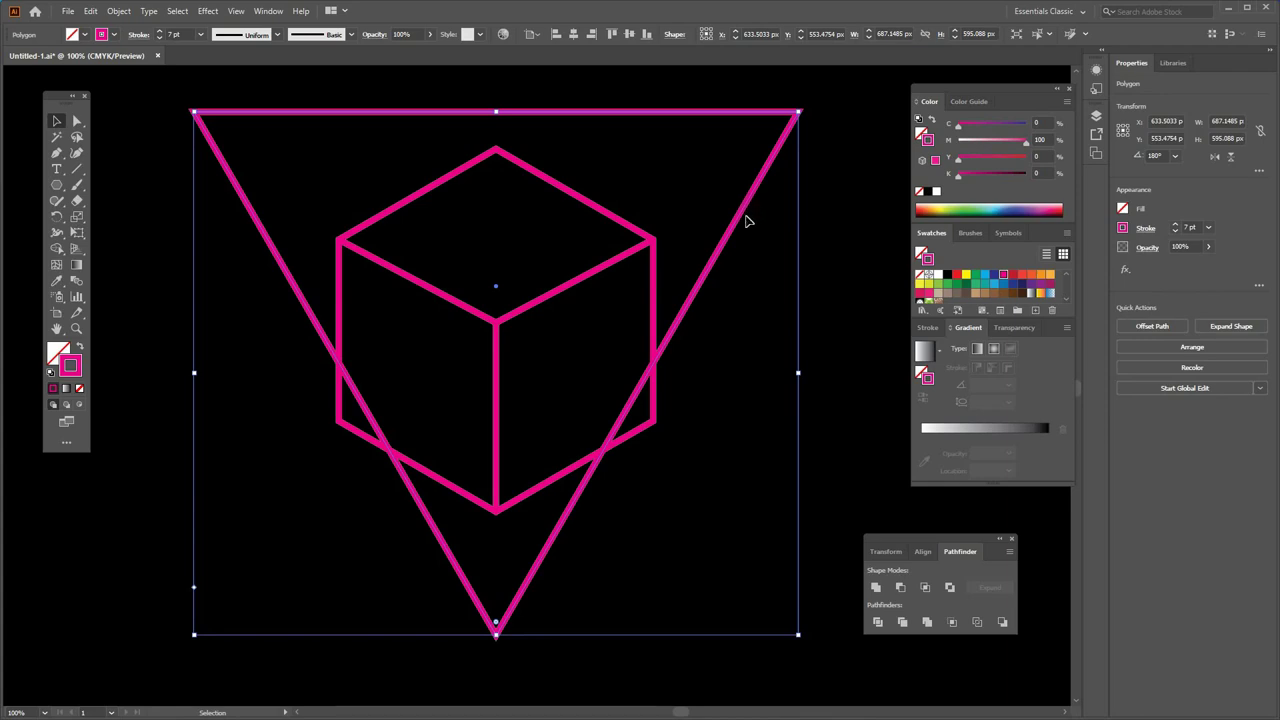
drag(745, 204, 748, 246)
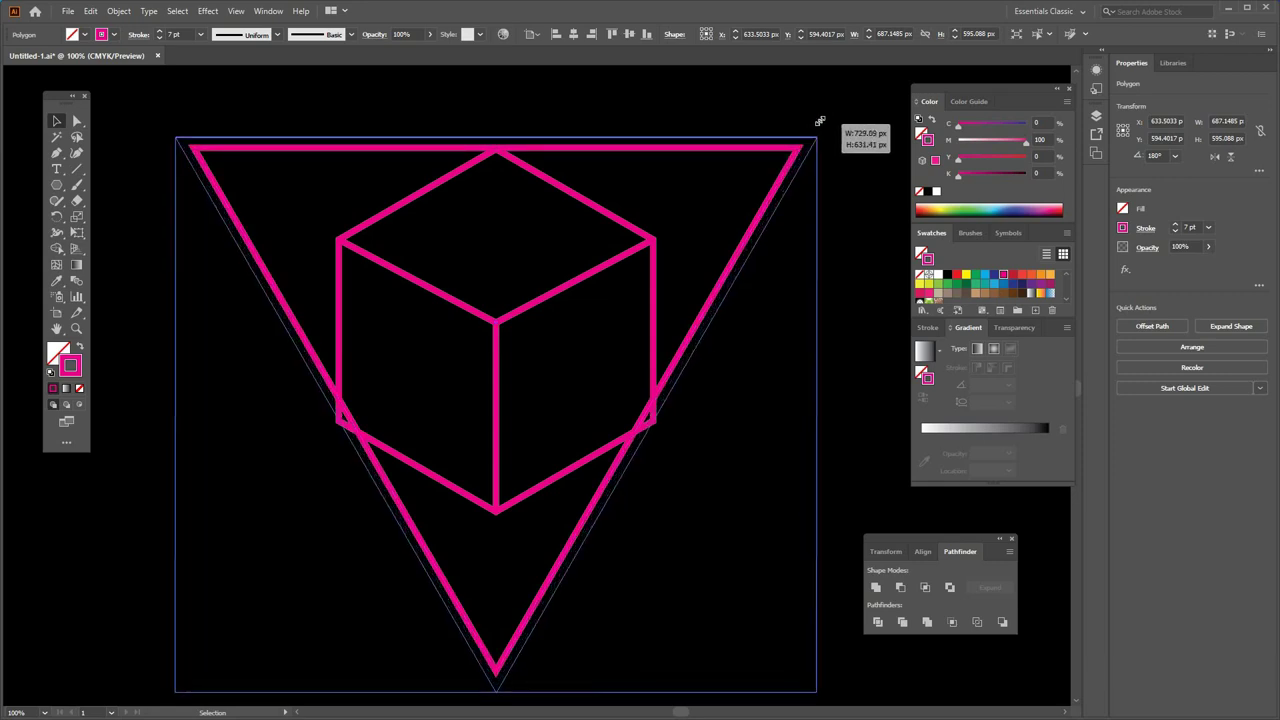
drag(798, 148, 819, 135)
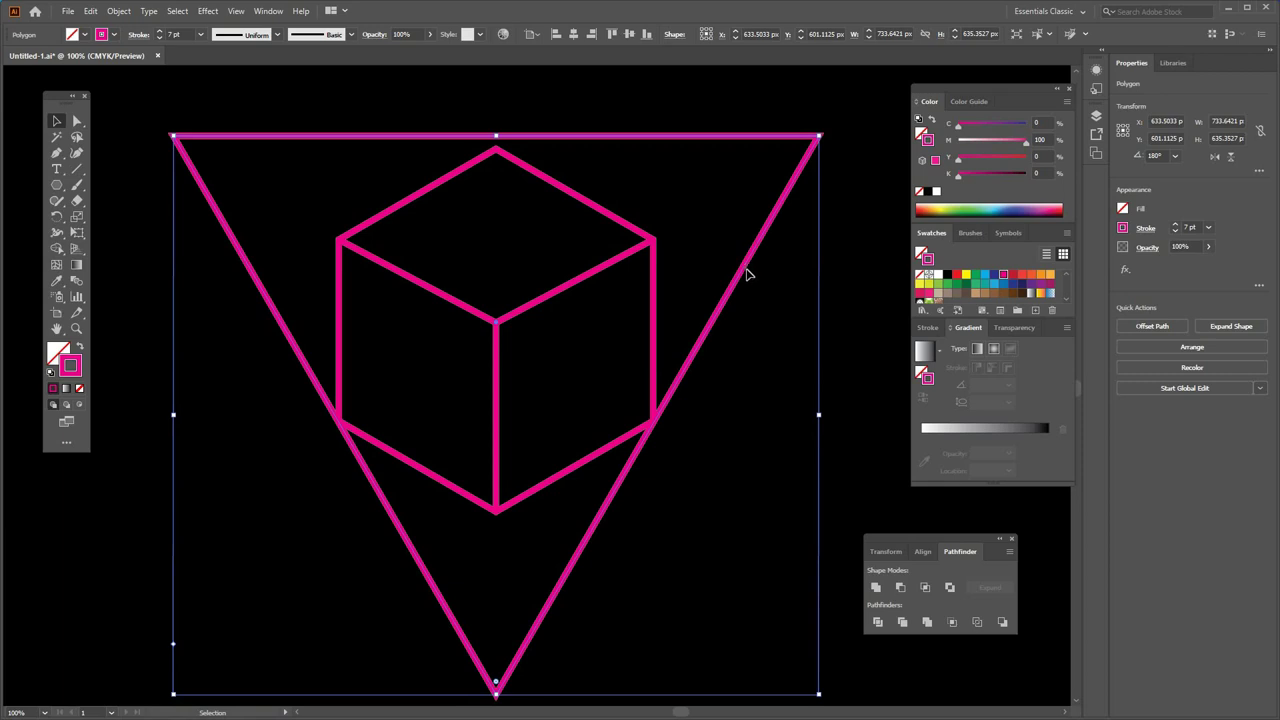
drag(746, 273, 746, 287)
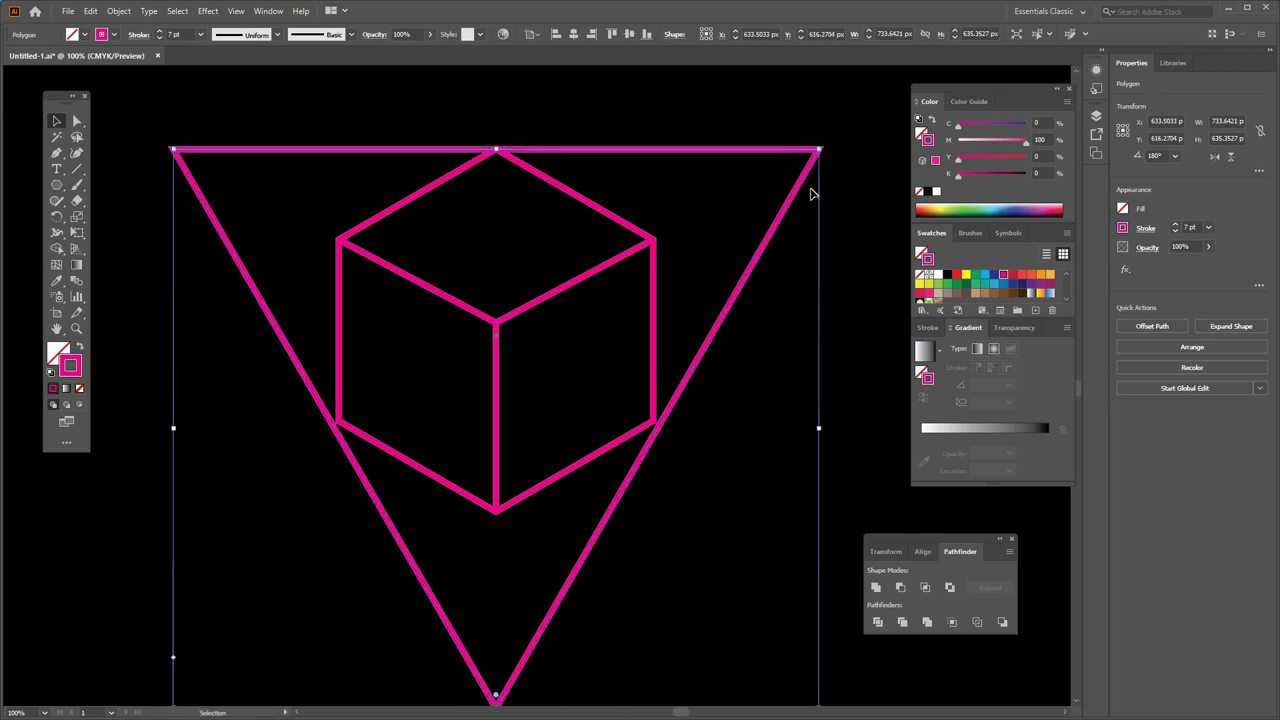
drag(815, 152, 810, 156)
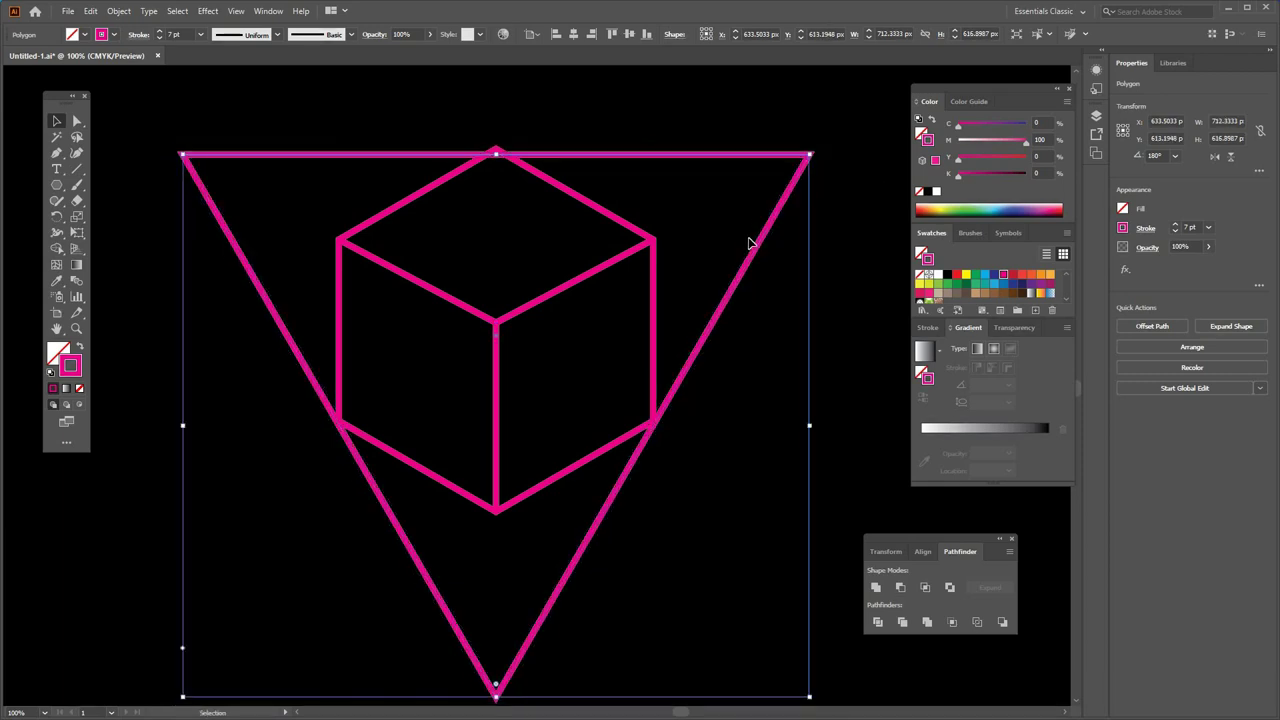
drag(754, 254, 754, 248)
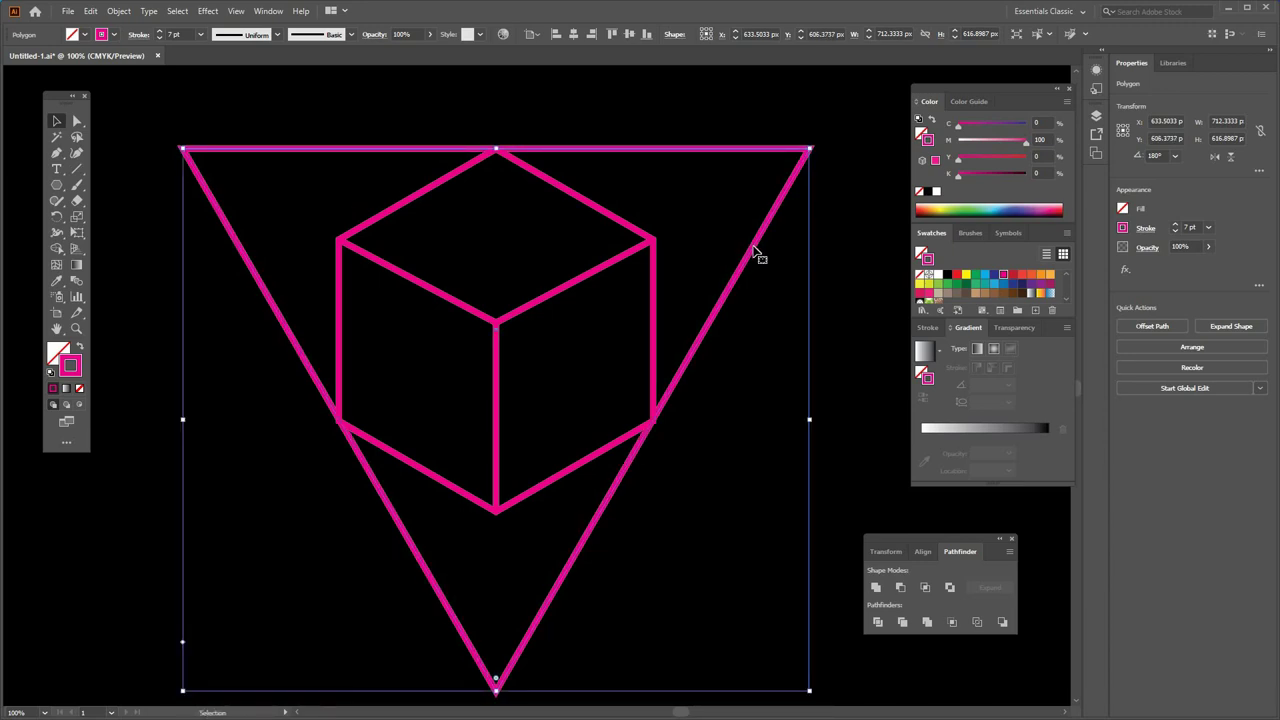
click(745, 362)
Copy the hexagon outline, paste it in place, and scale the copy to about 477 × 551 px.
click(575, 197)
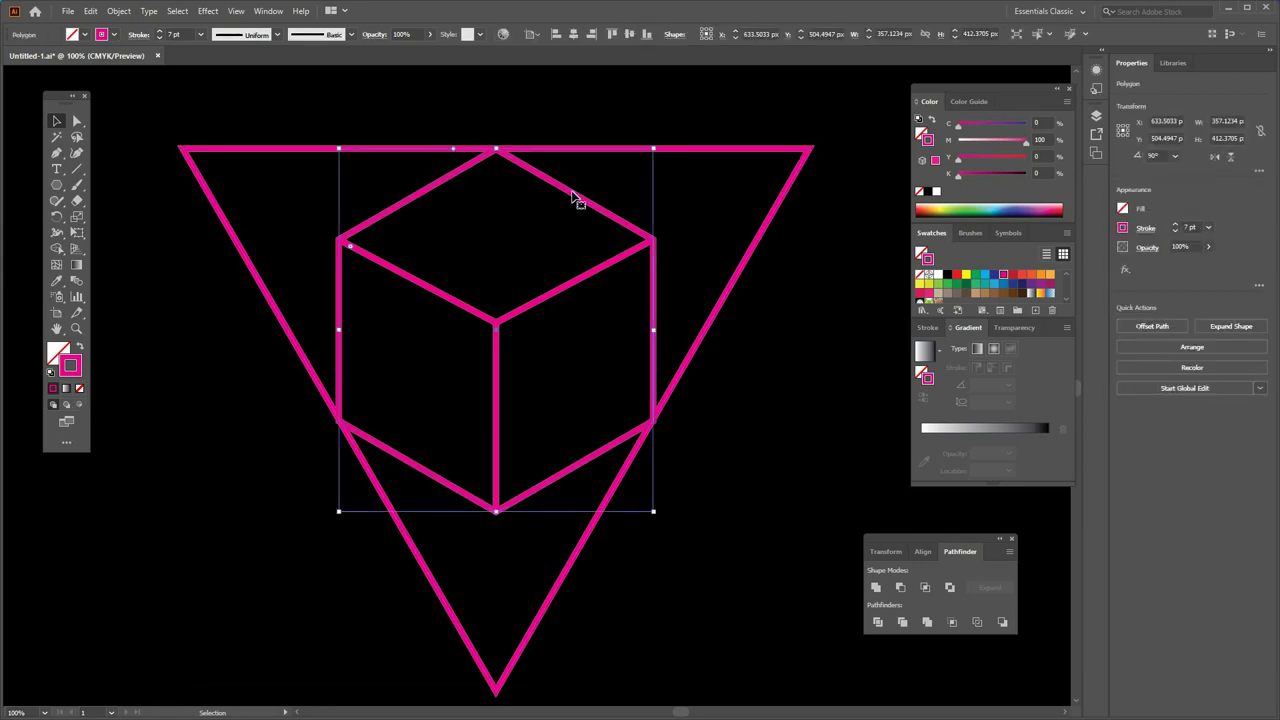
click(91, 12)
click(107, 75)
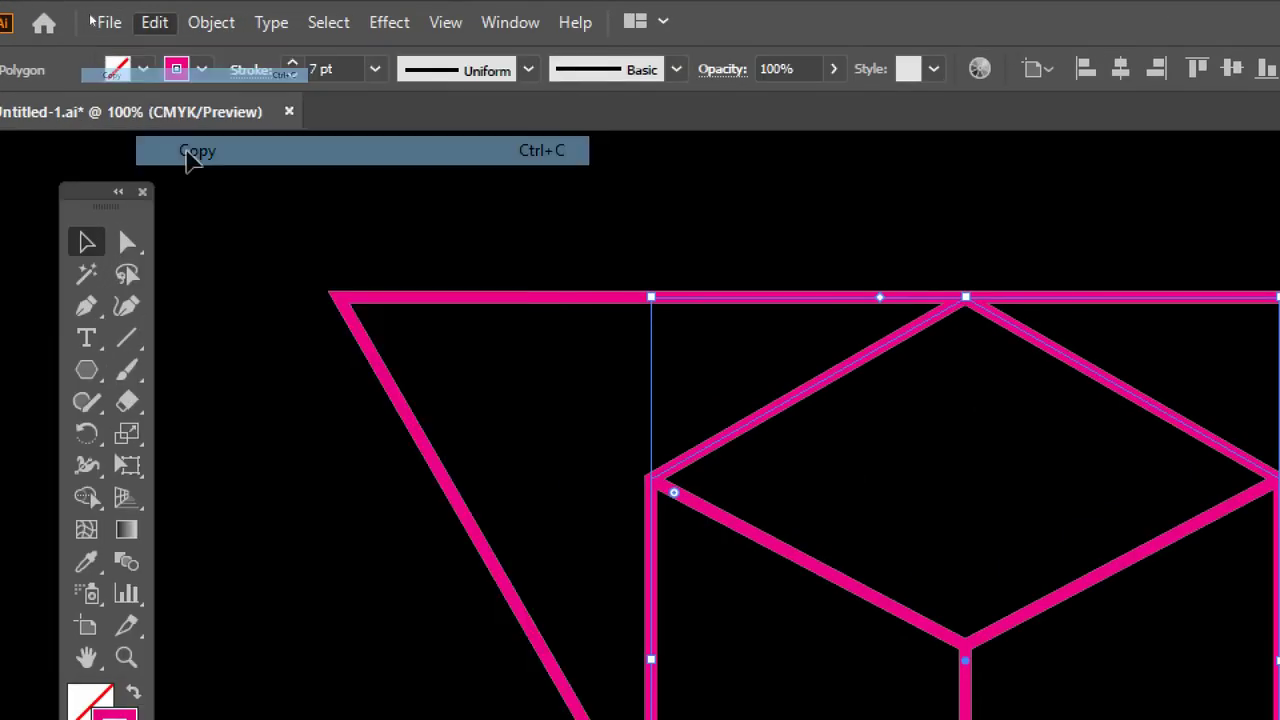
click(156, 22)
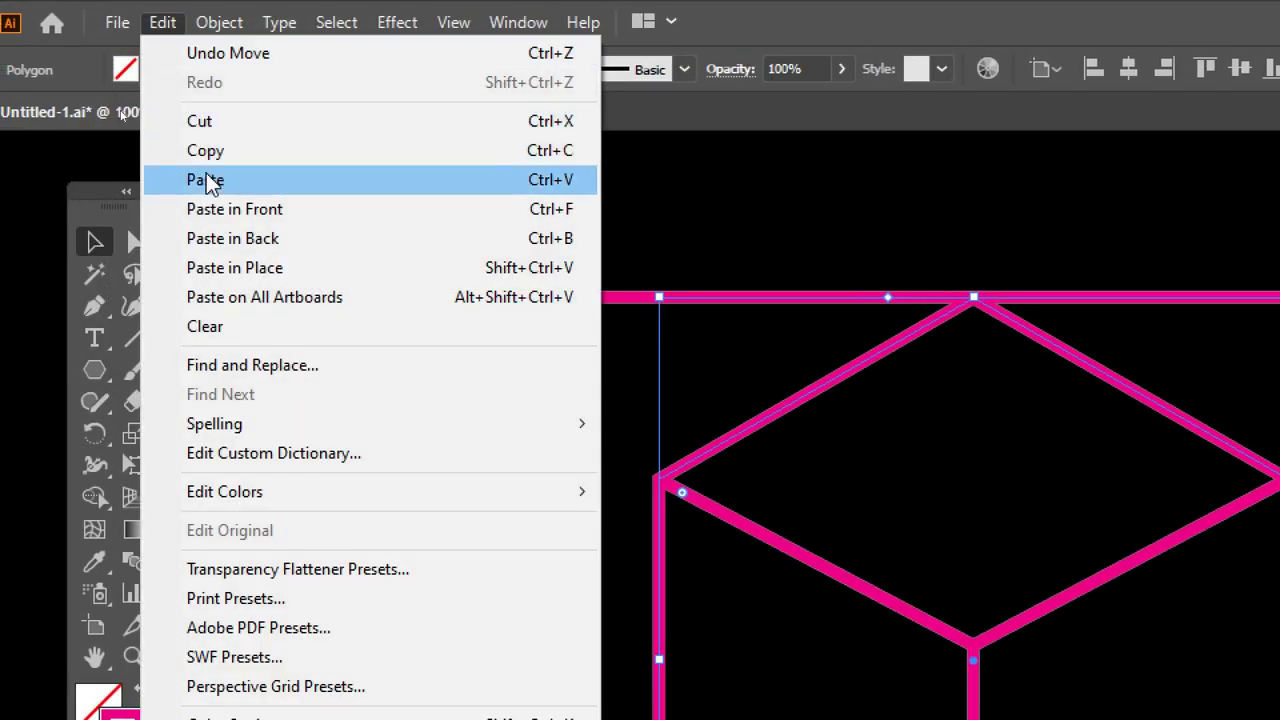
click(240, 268)
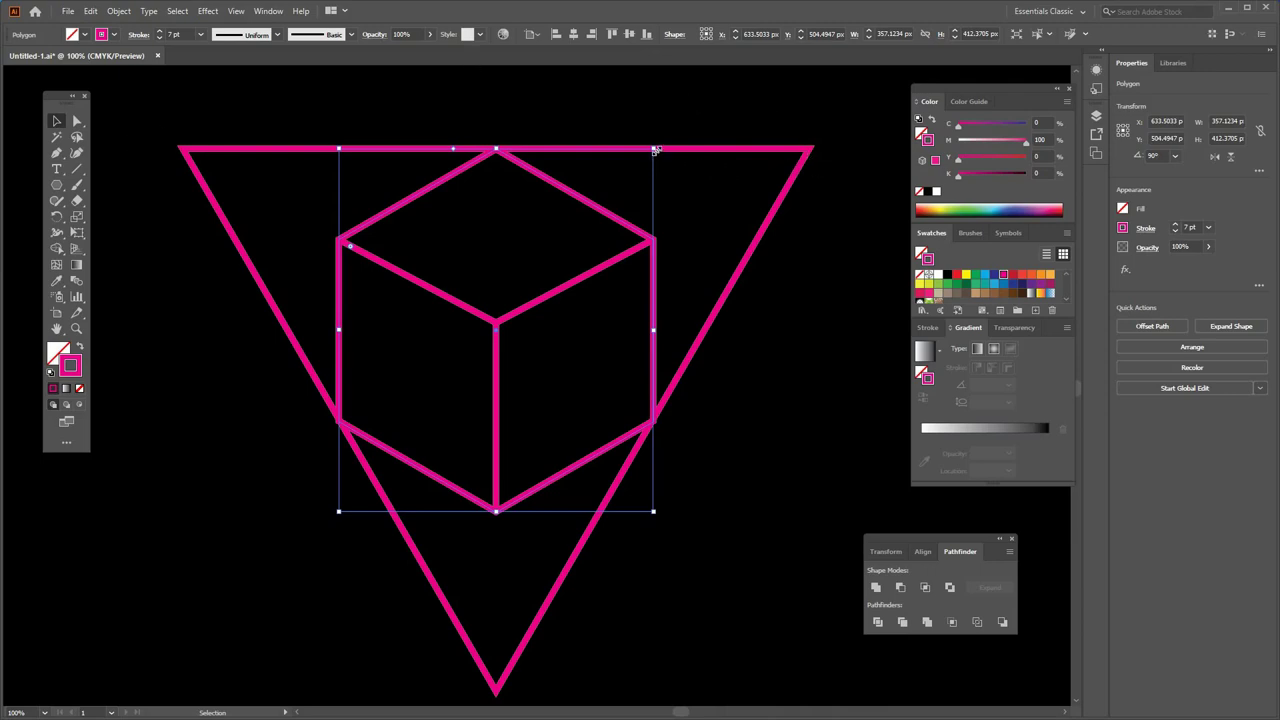
mouse_move(655, 150)
mouse_down()
mouse_move(721, 87)
mouse_move(703, 90)
mouse_up()
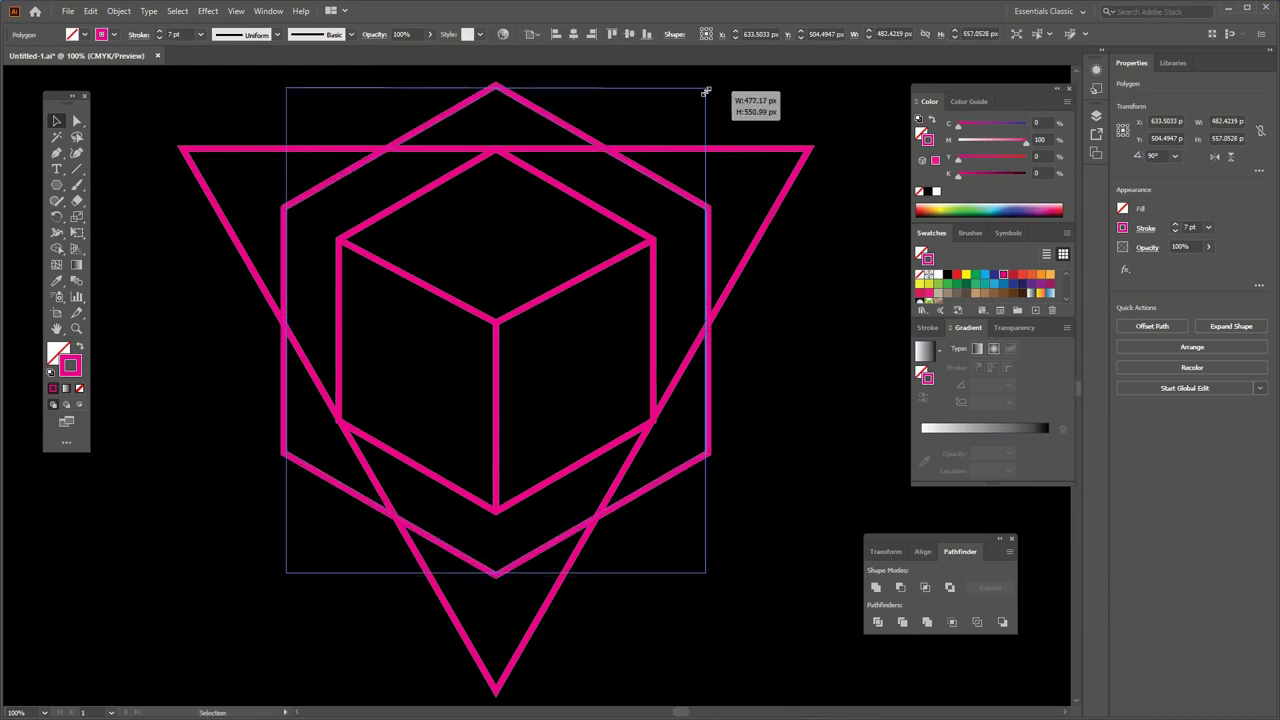
click(151, 252)
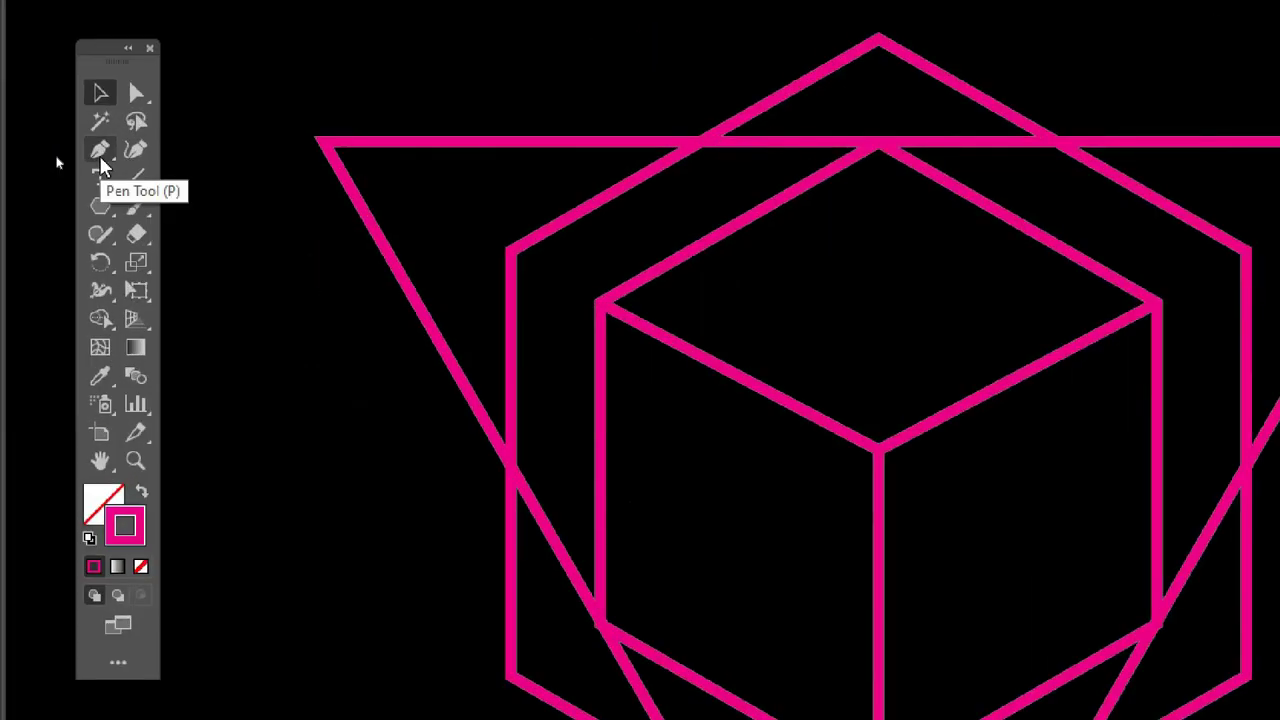
Draw lines from the triangle's top-left and top-right corners to the outer hexagon's upper corners.
click(100, 155)
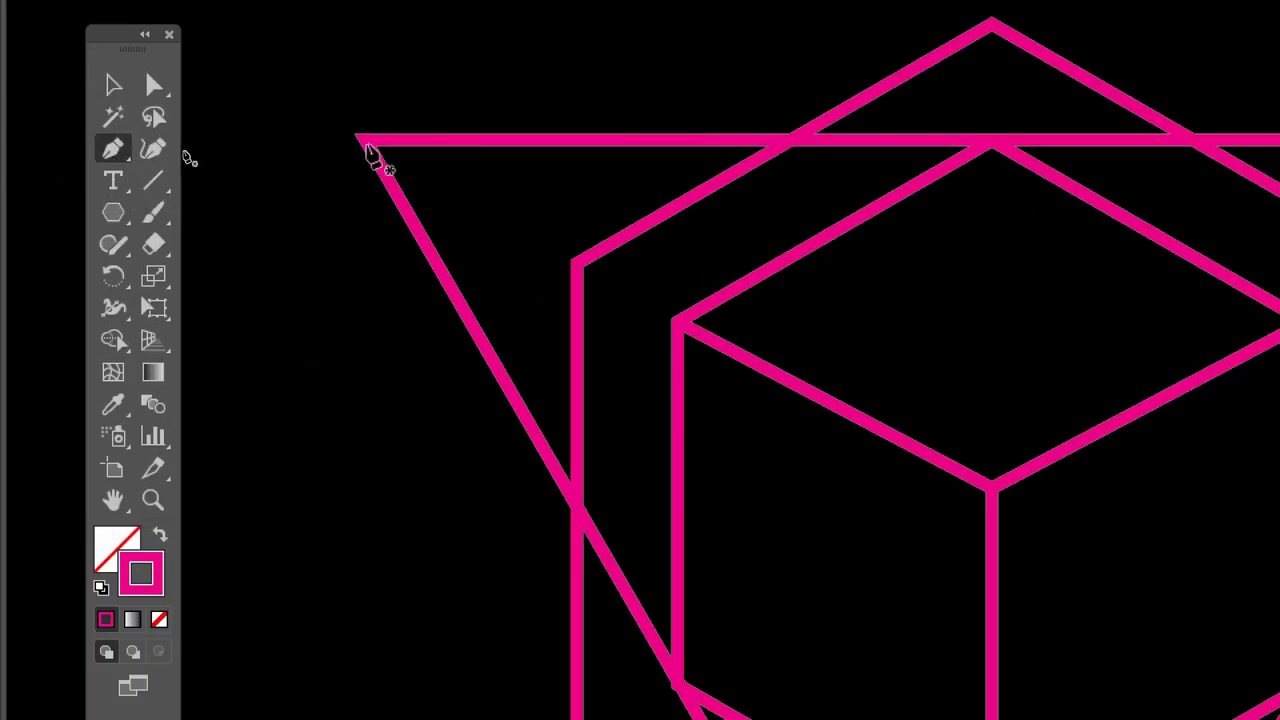
click(365, 140)
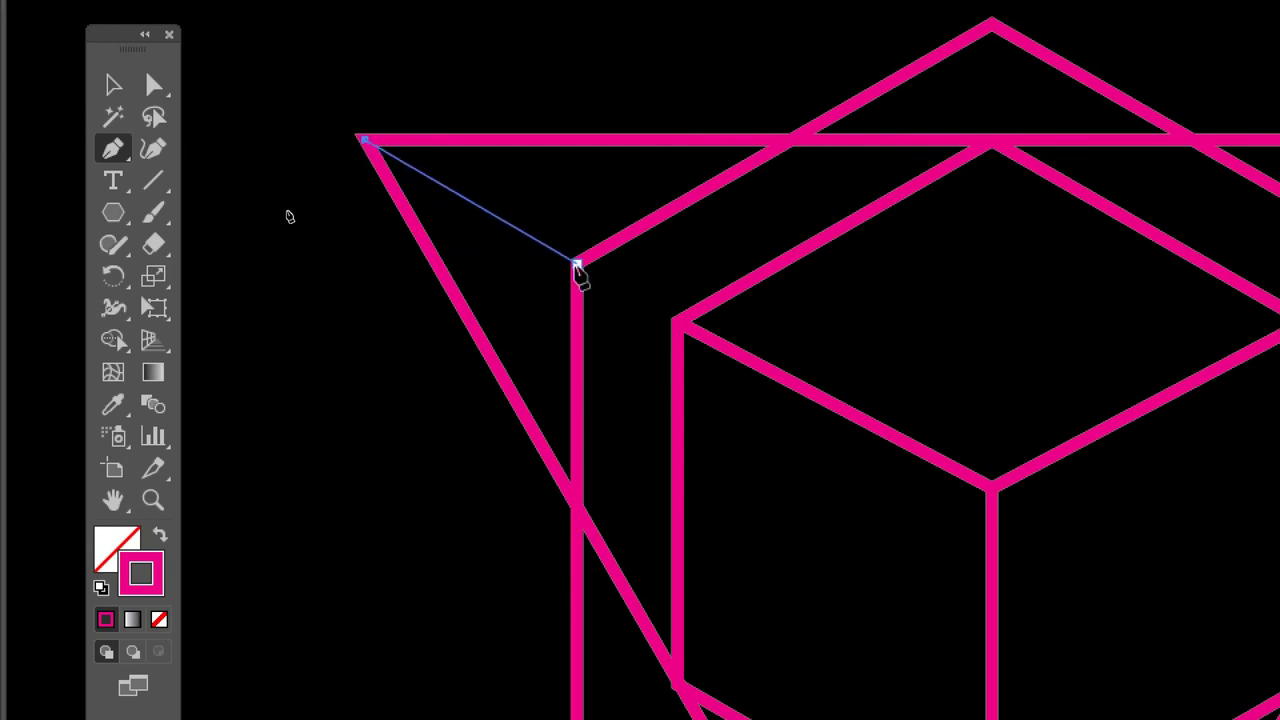
click(579, 266)
click(113, 181)
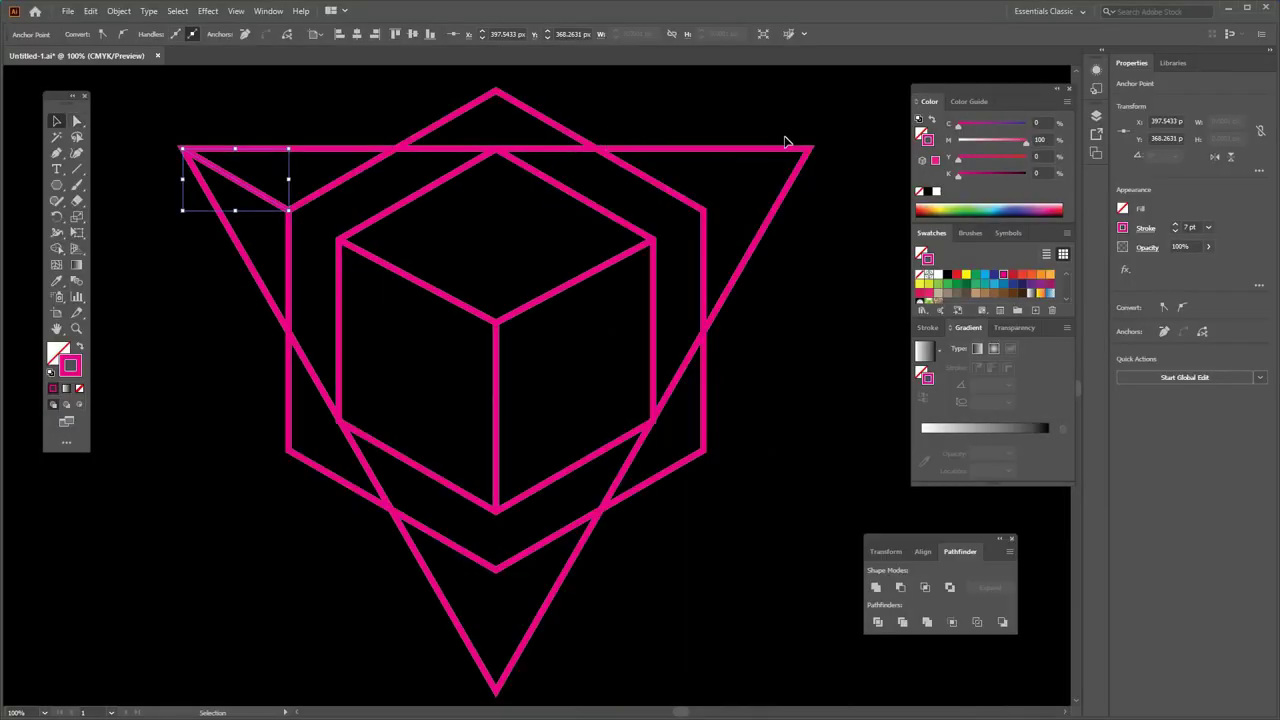
click(411, 178)
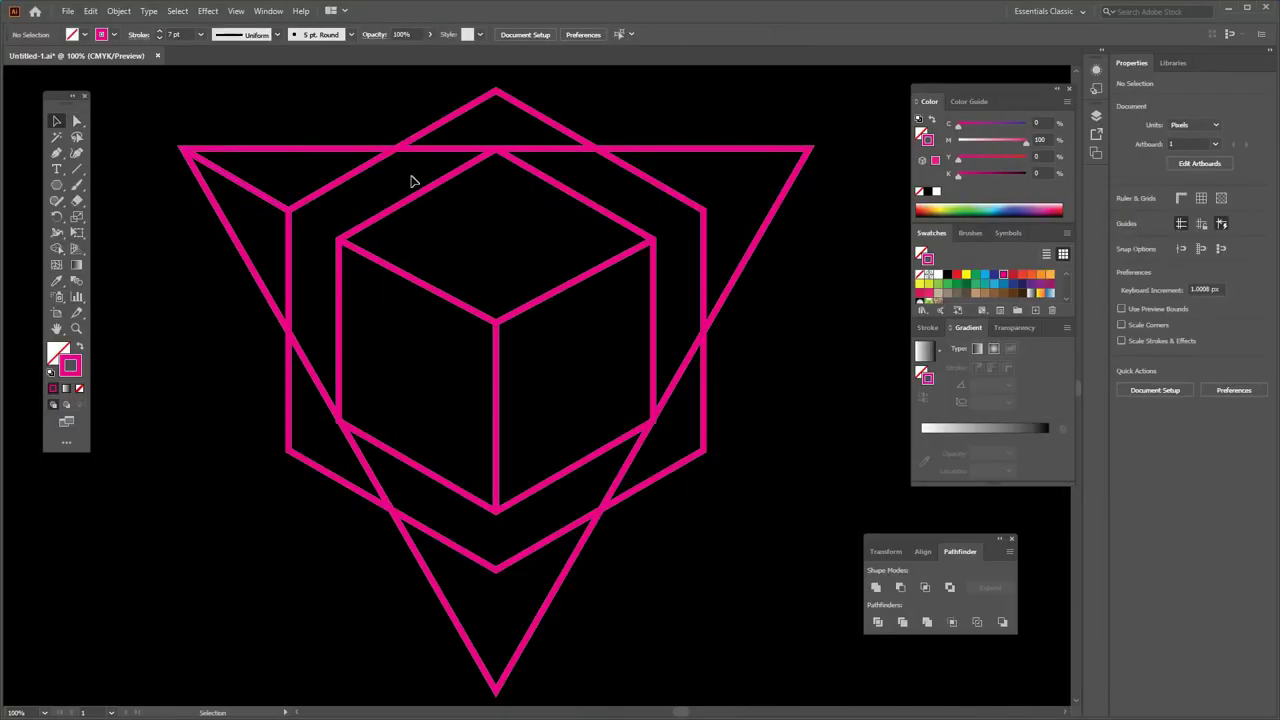
click(57, 153)
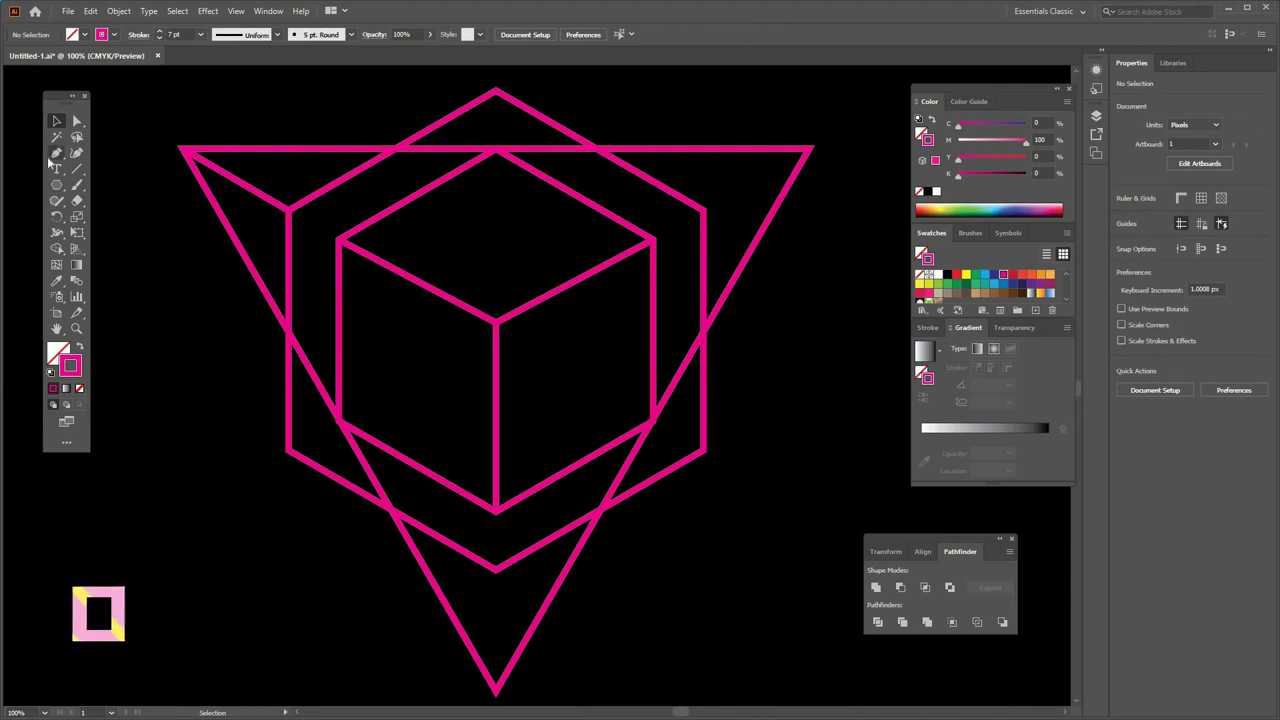
click(809, 150)
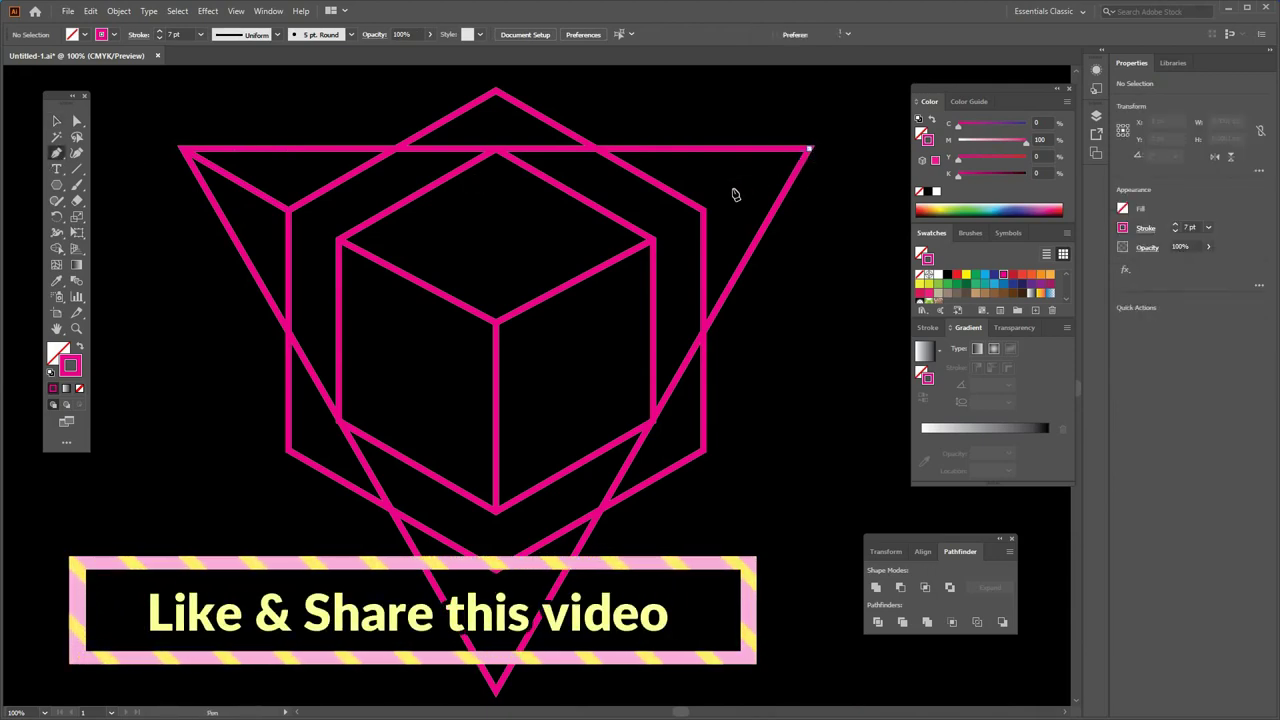
click(704, 210)
key(v)
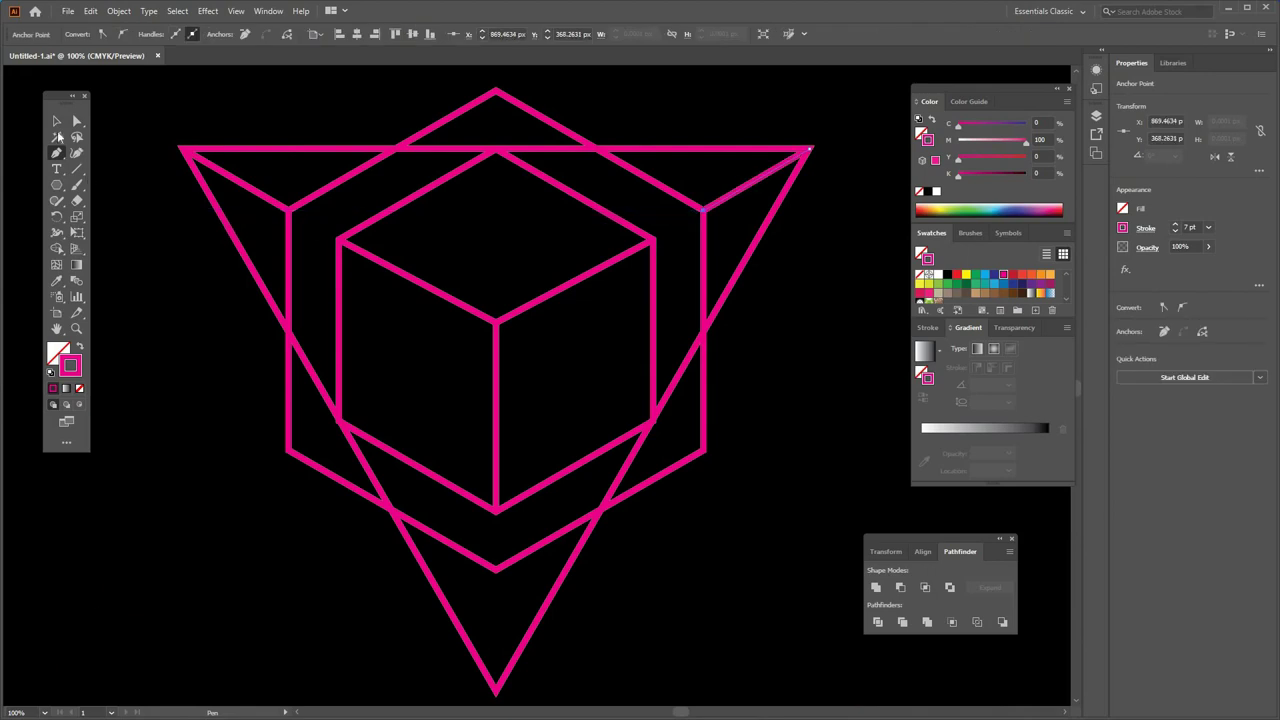
click(130, 236)
Add a vertical line from the hexagon's lower corner down to the triangle's bottom tip.
click(57, 153)
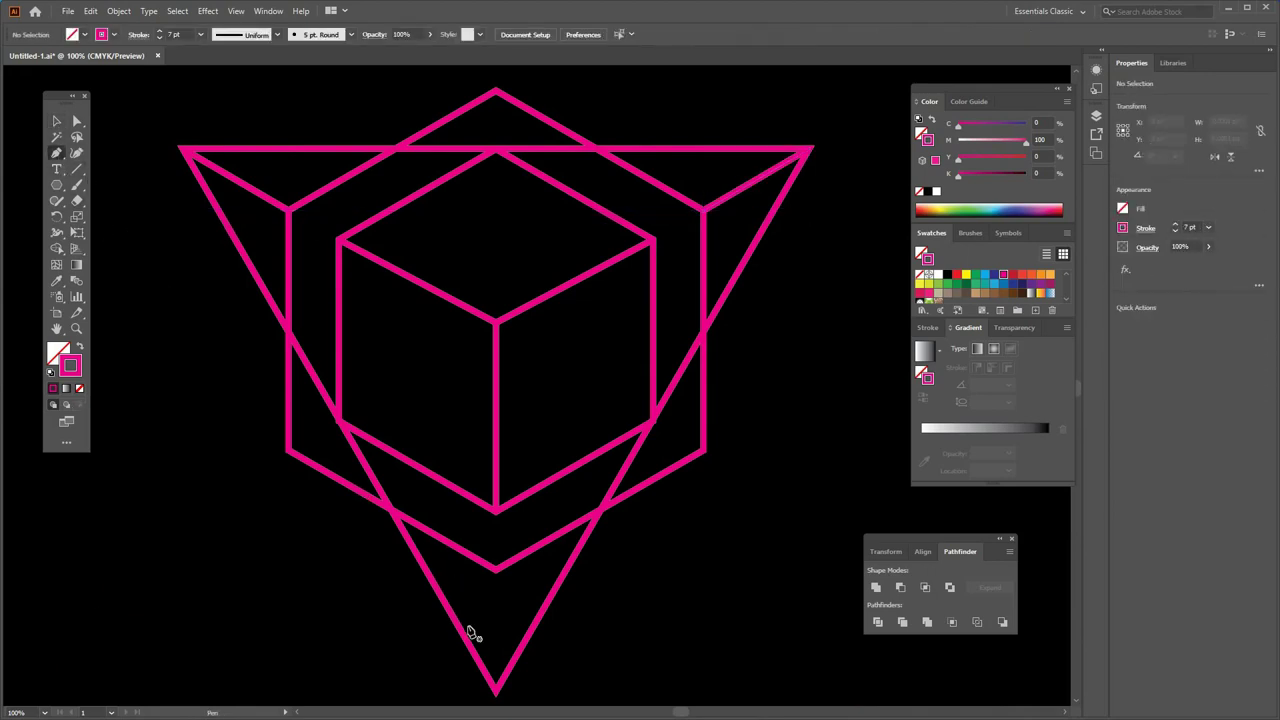
click(497, 690)
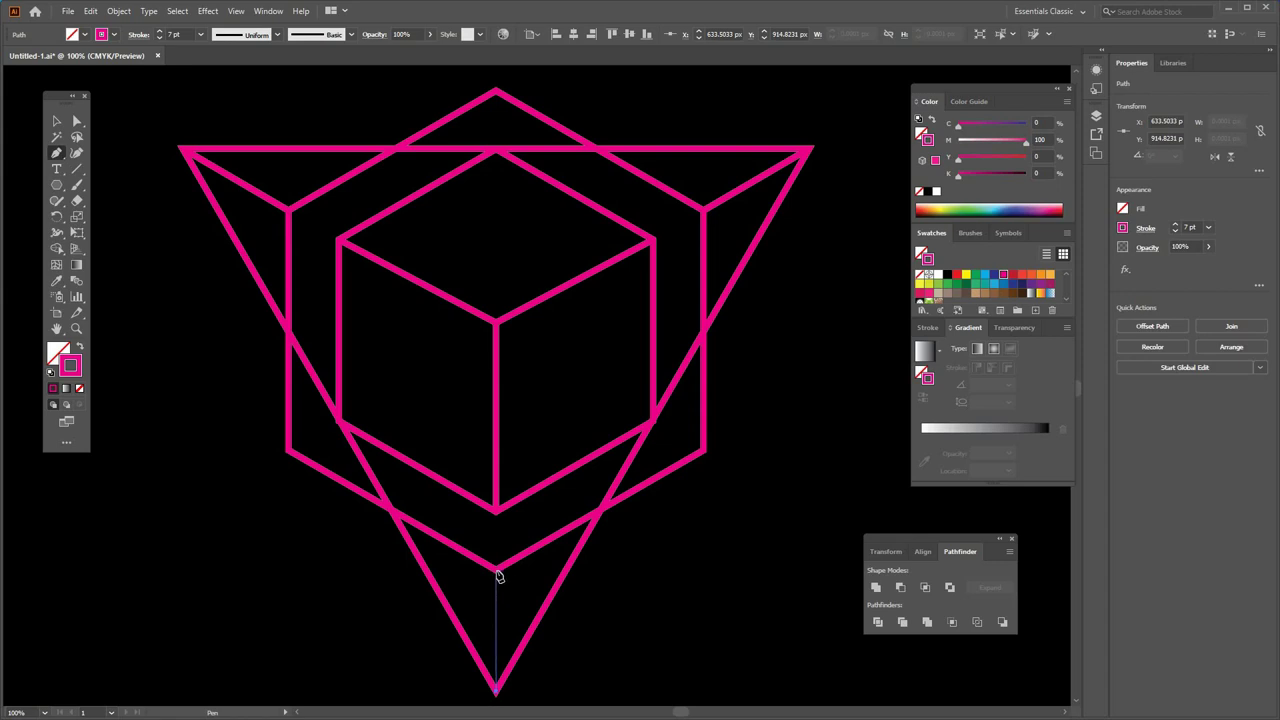
click(497, 570)
click(57, 121)
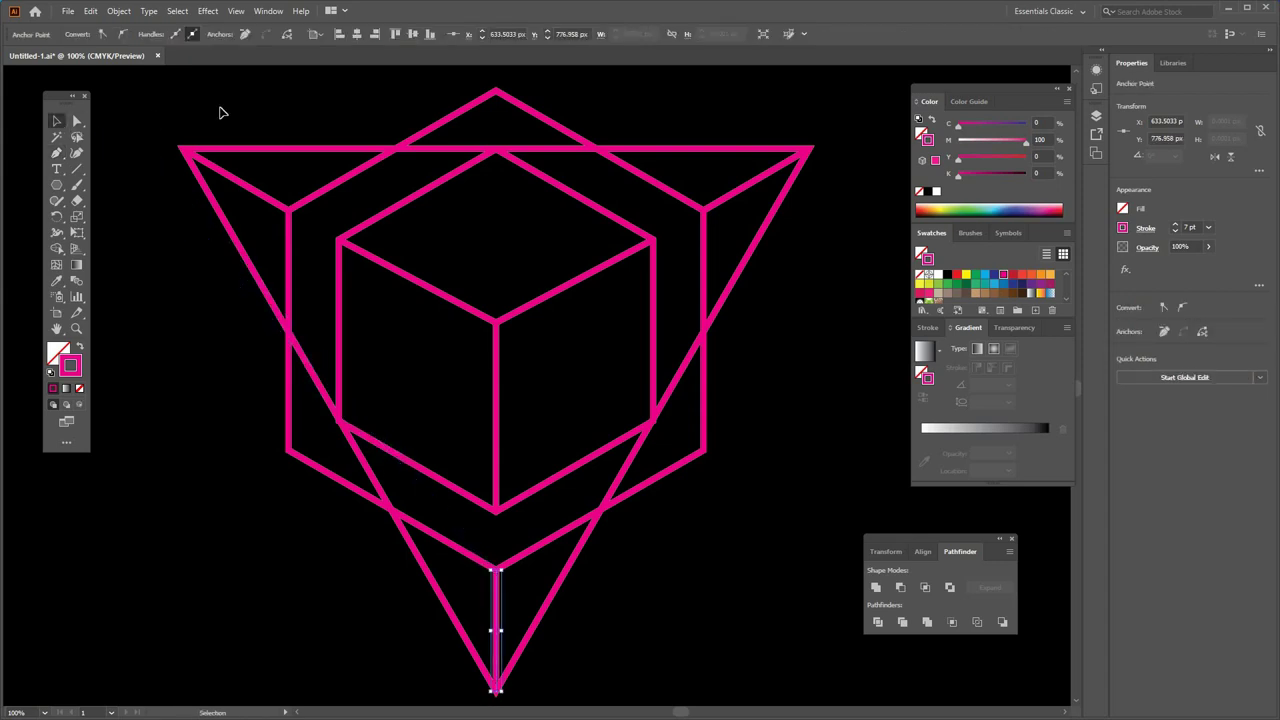
click(803, 200)
key(z)
alt+click(817, 331)
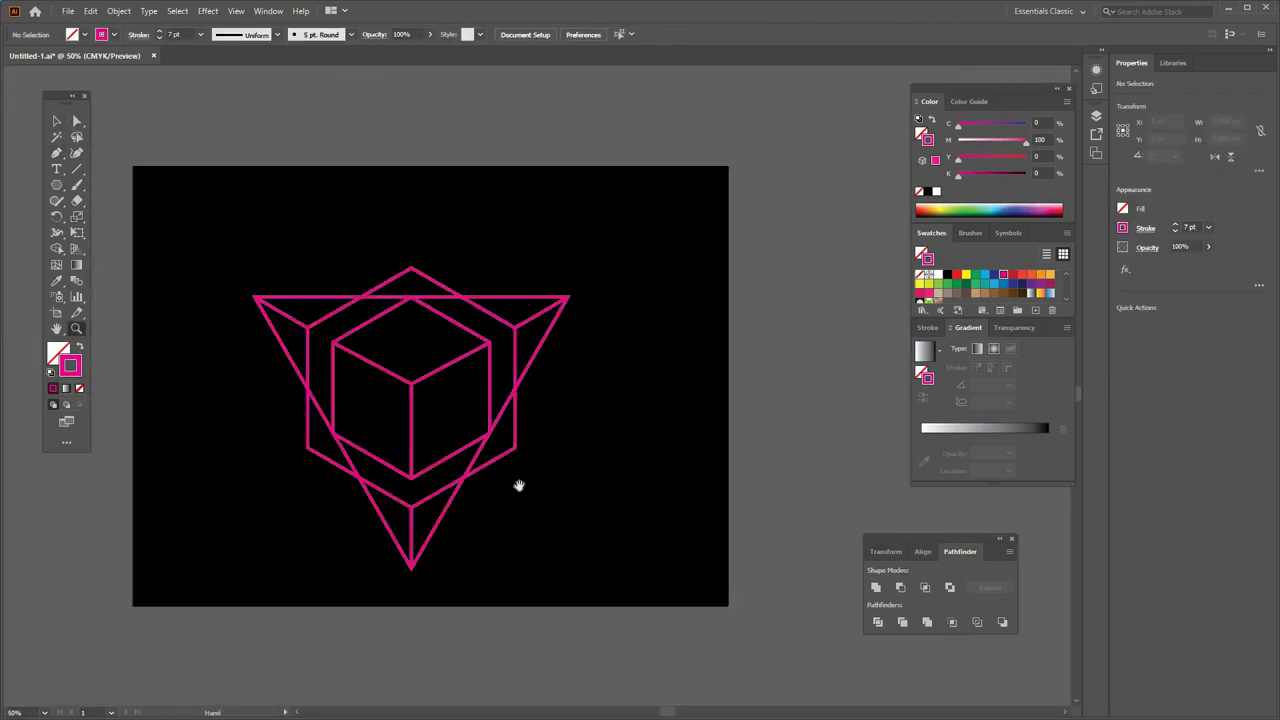
Select the whole line drawing, scale it down and move it toward the left.
drag(519, 485, 456, 518)
key(v)
drag(537, 263, 171, 600)
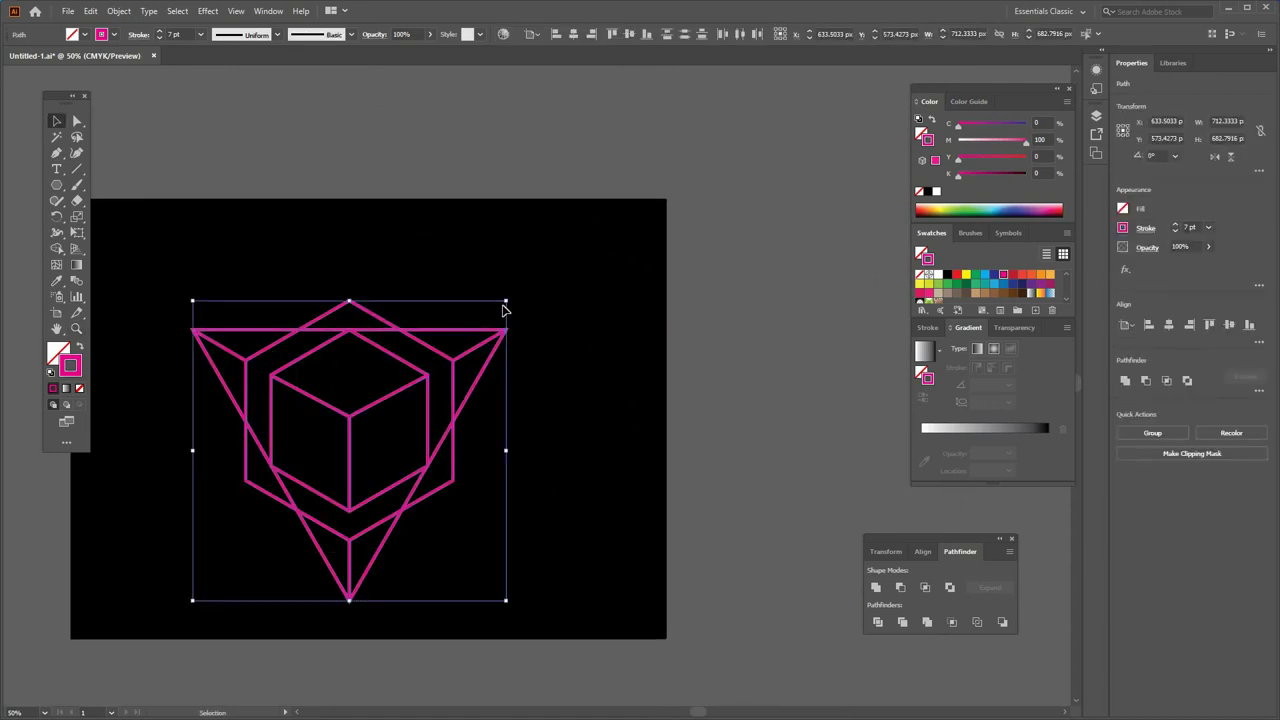
drag(505, 305, 452, 354)
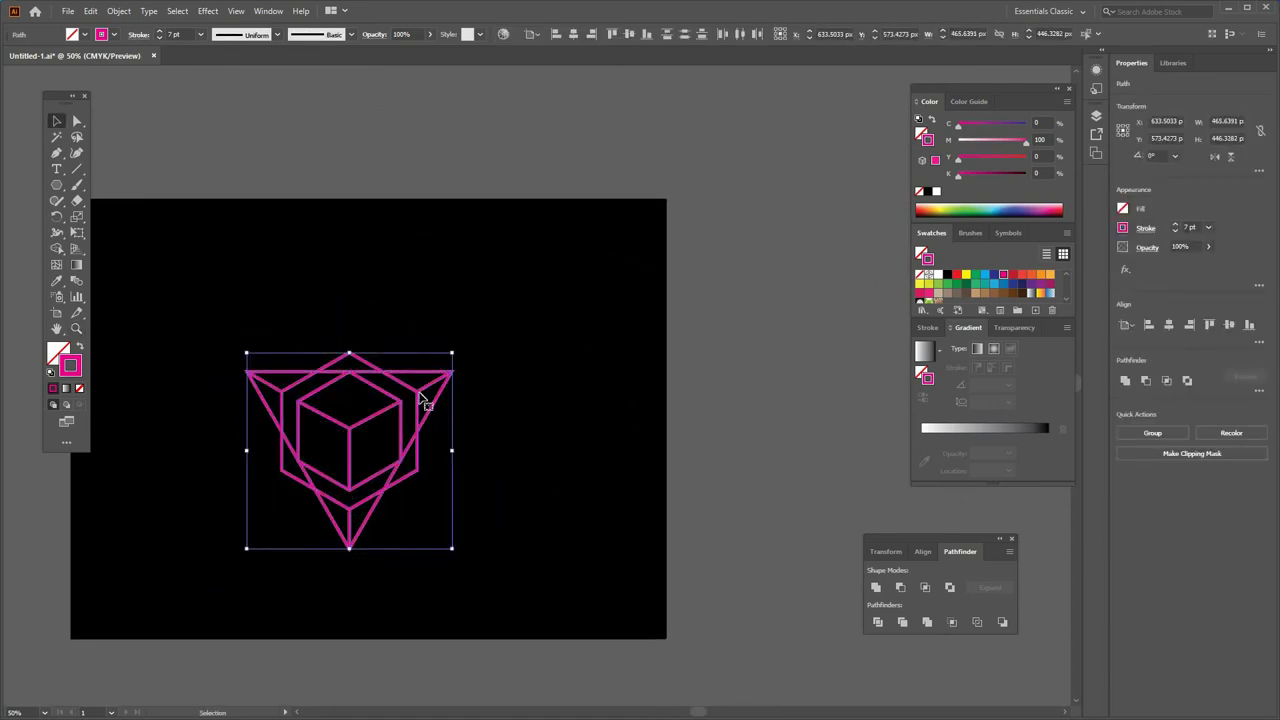
drag(416, 398, 282, 377)
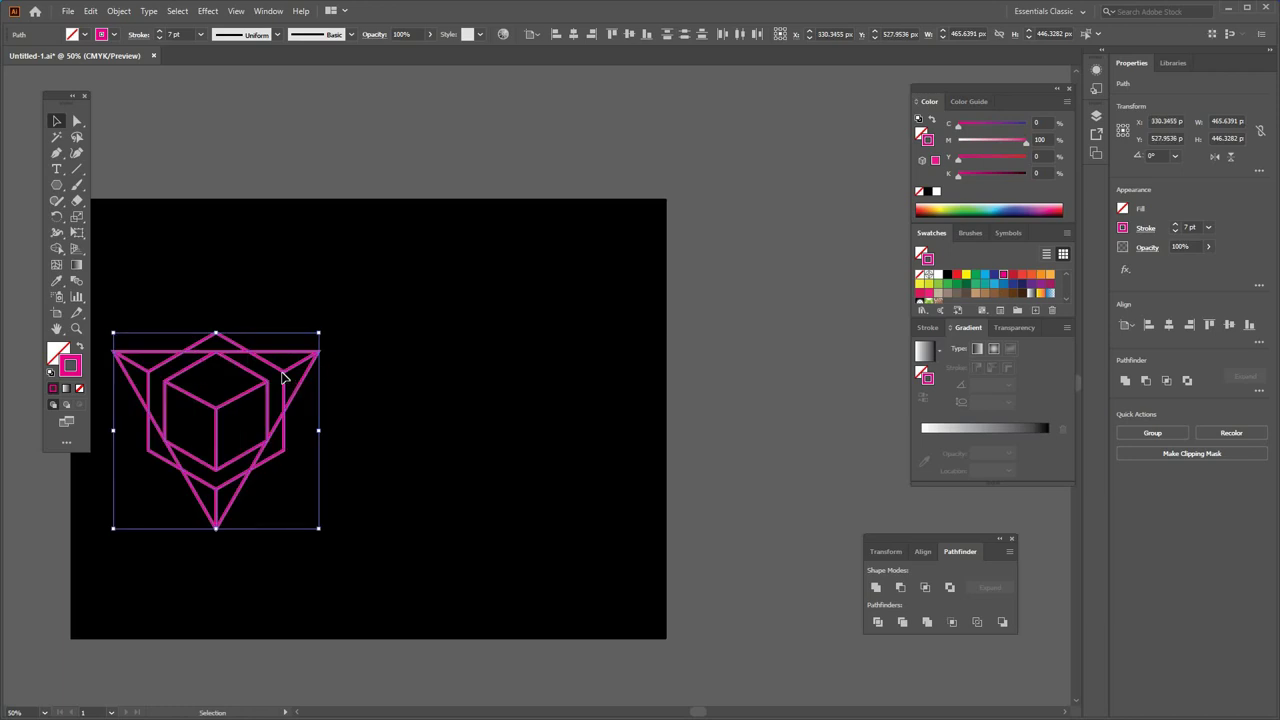
Make the drawing's strokes white and place a duplicate copy to its right.
drag(472, 376, 539, 368)
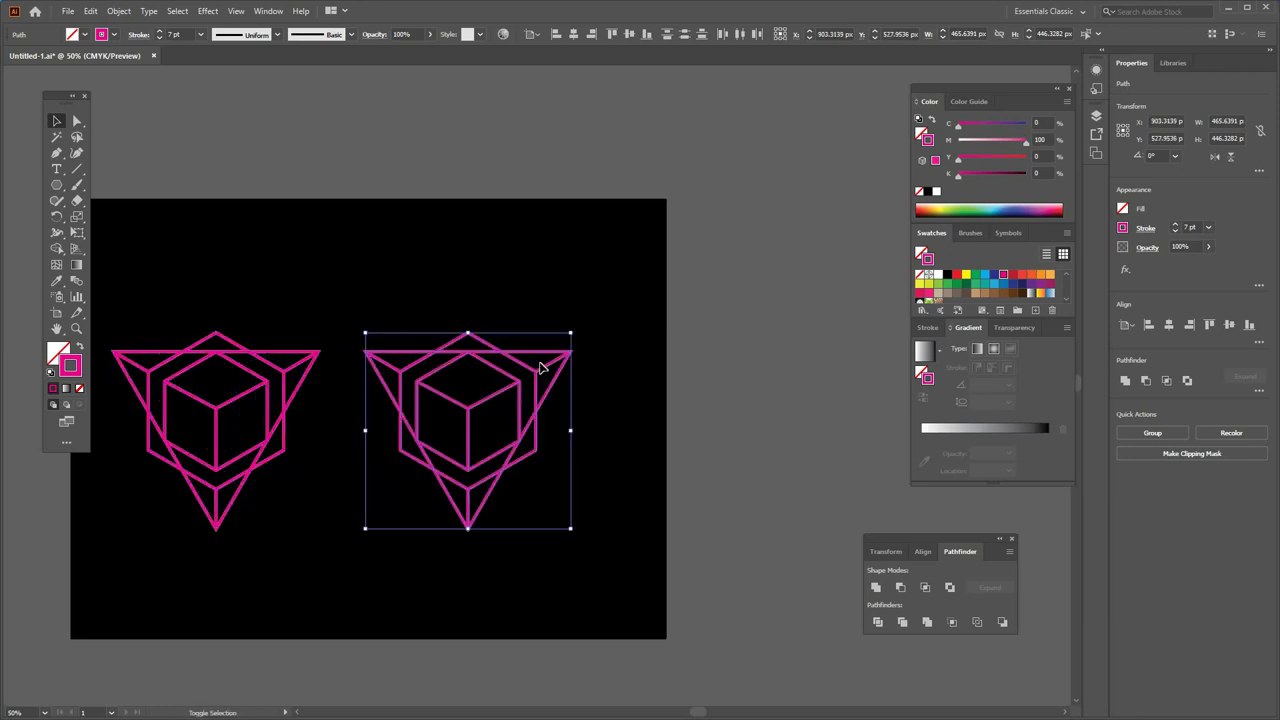
key(ctrl+z)
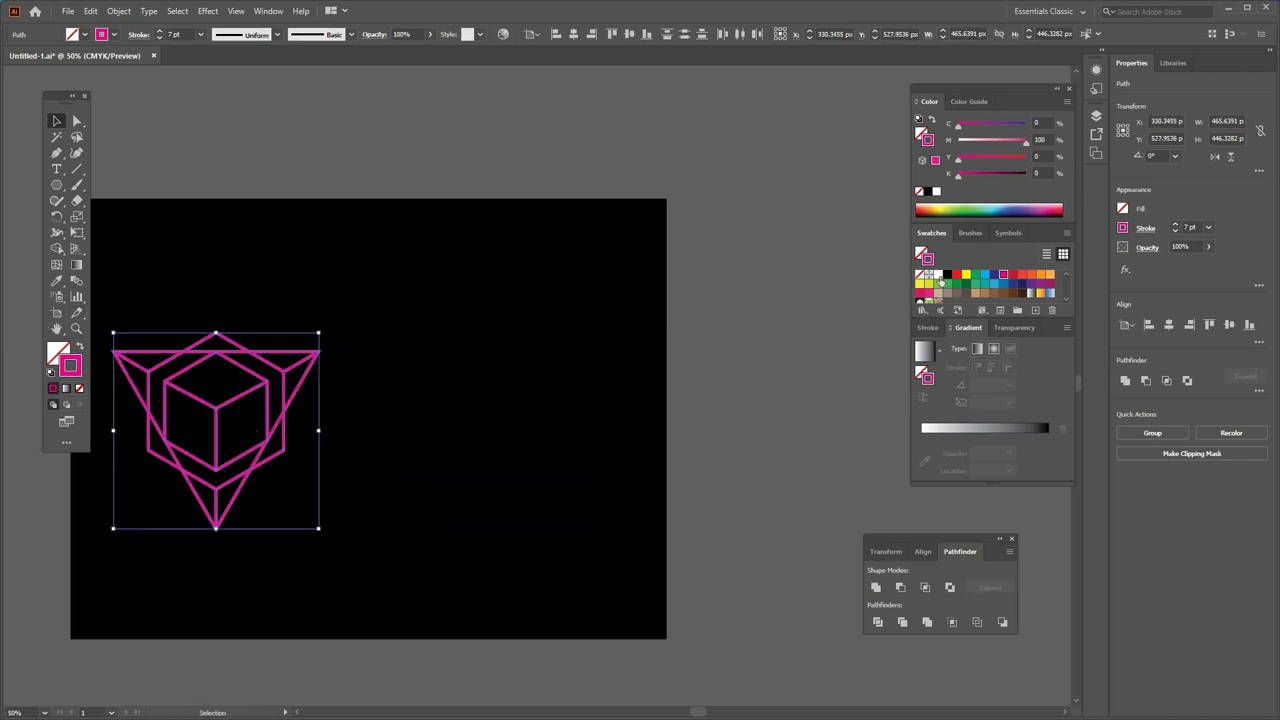
click(940, 279)
drag(285, 372, 594, 314)
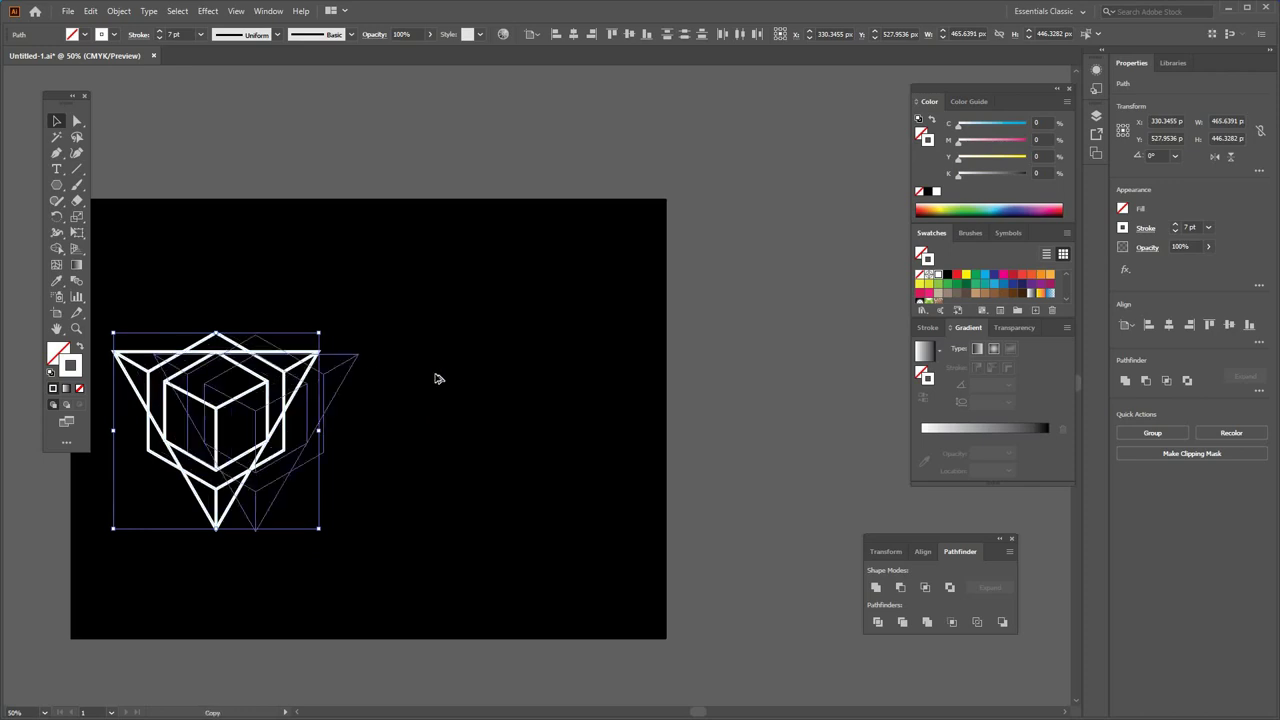
click(694, 277)
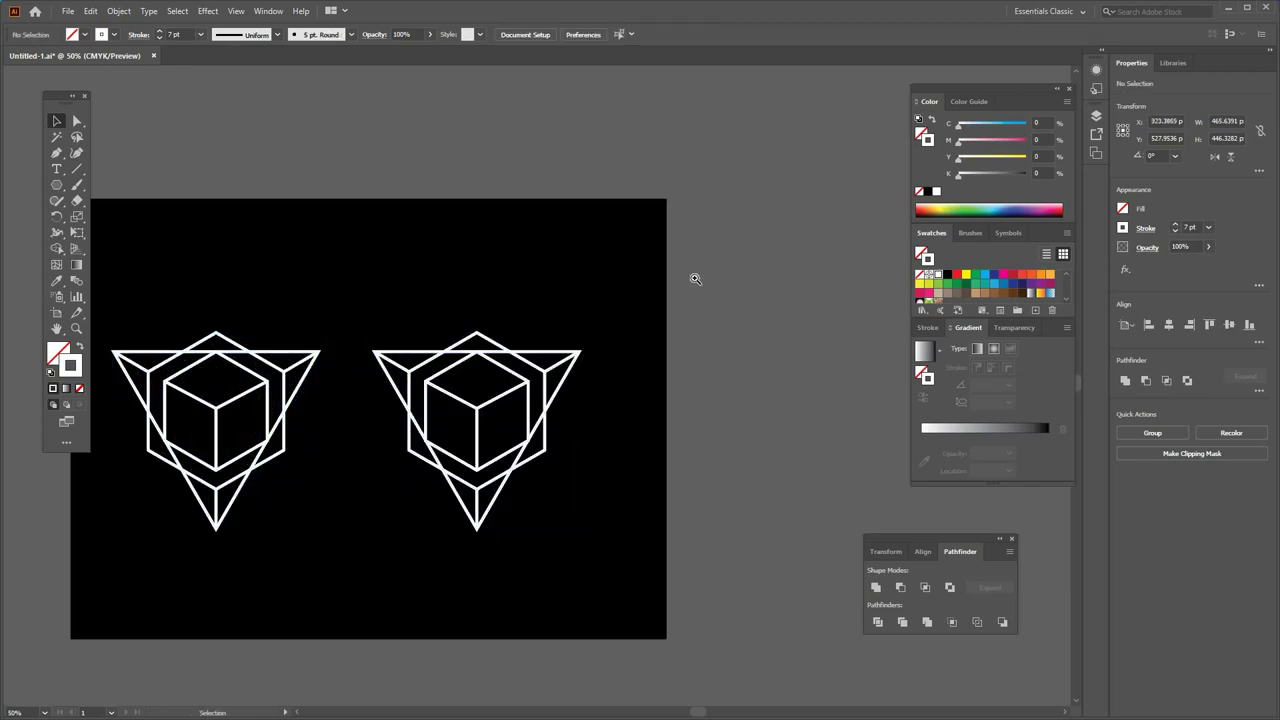
key(z)
drag(668, 274, 356, 578)
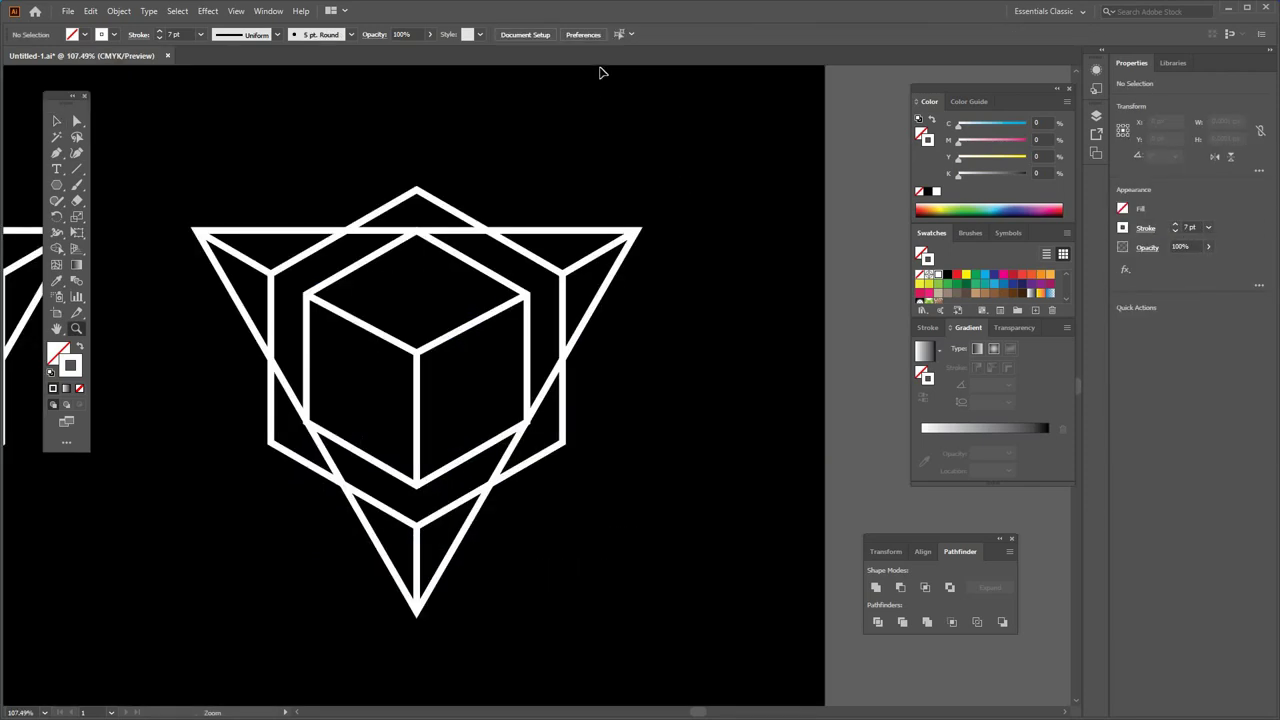
Enlarge the right-hand copy slightly and set a white fill with no stroke for Shape Builder.
key(v)
drag(598, 82, 165, 662)
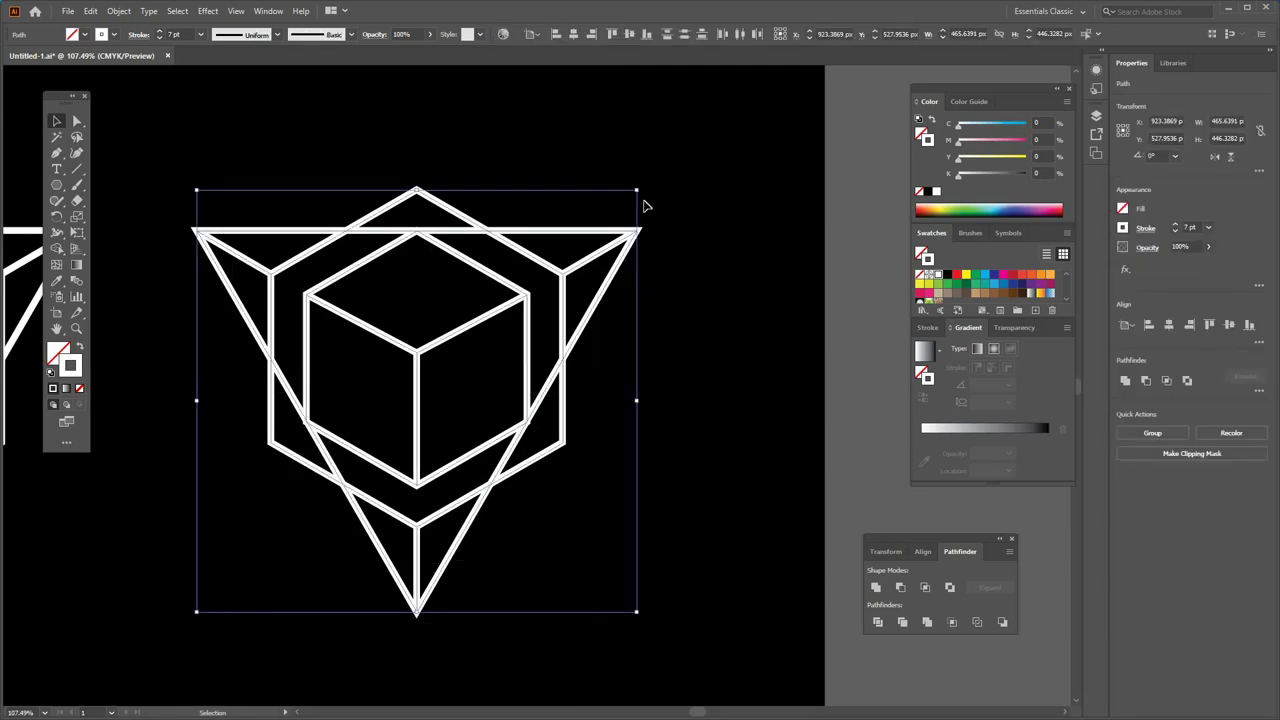
drag(638, 189, 655, 172)
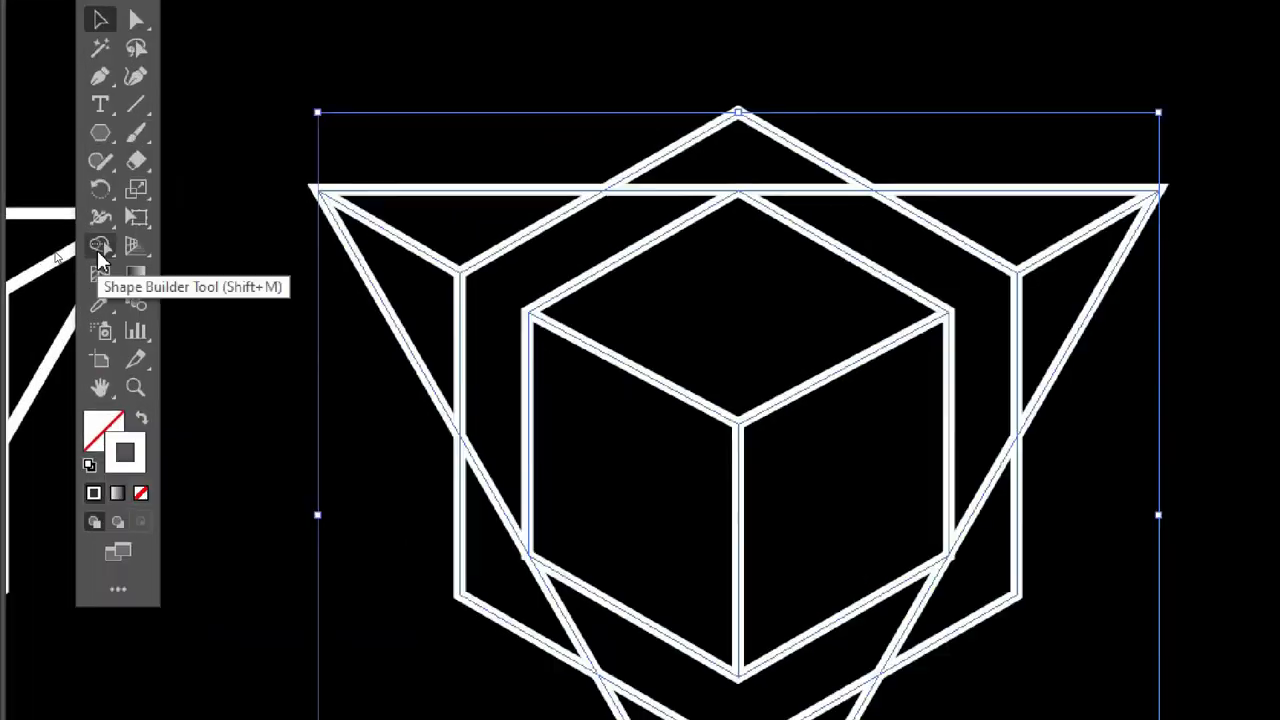
click(57, 249)
click(159, 442)
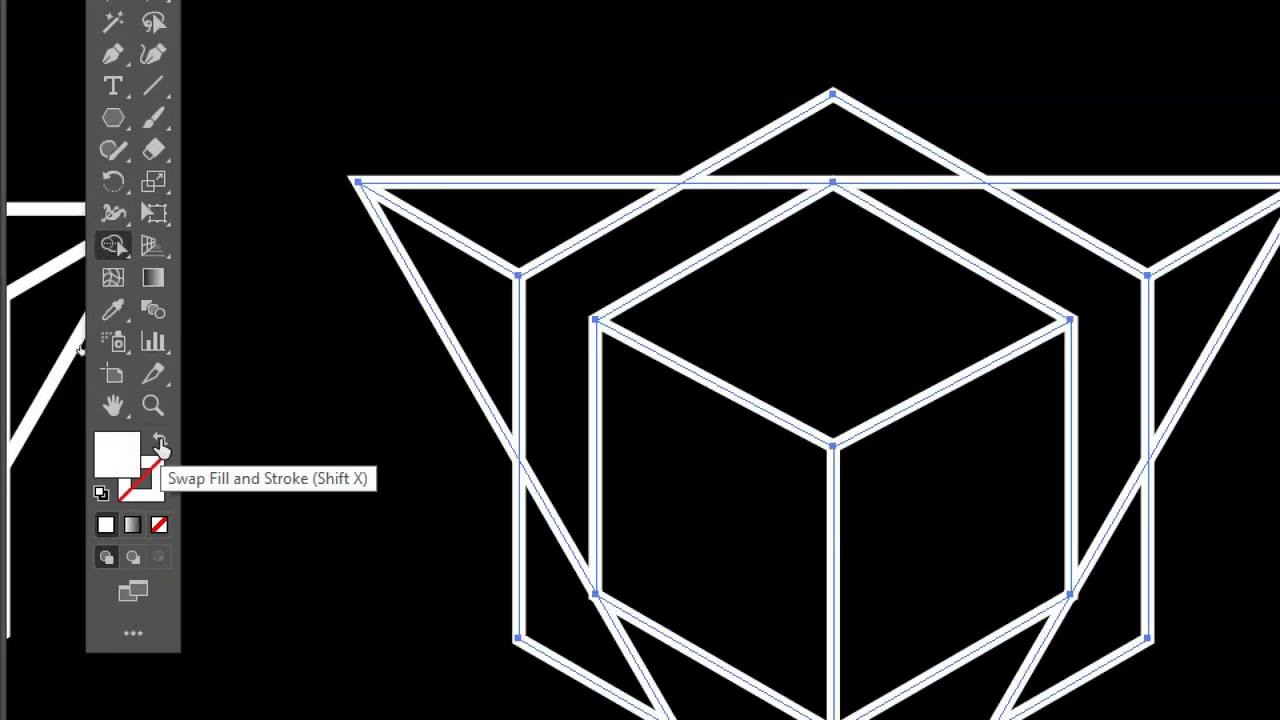
Fill the triangle-tip regions and the cube's top, right and left faces white.
click(596, 280)
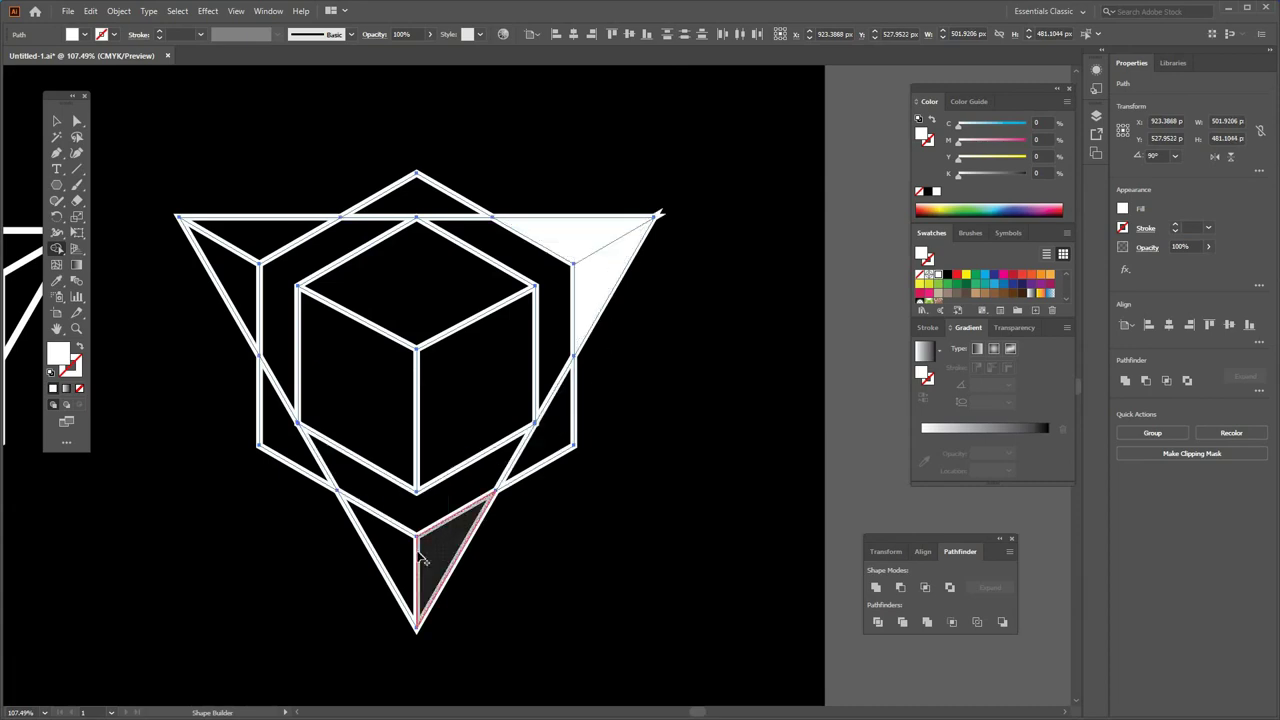
drag(444, 550, 385, 525)
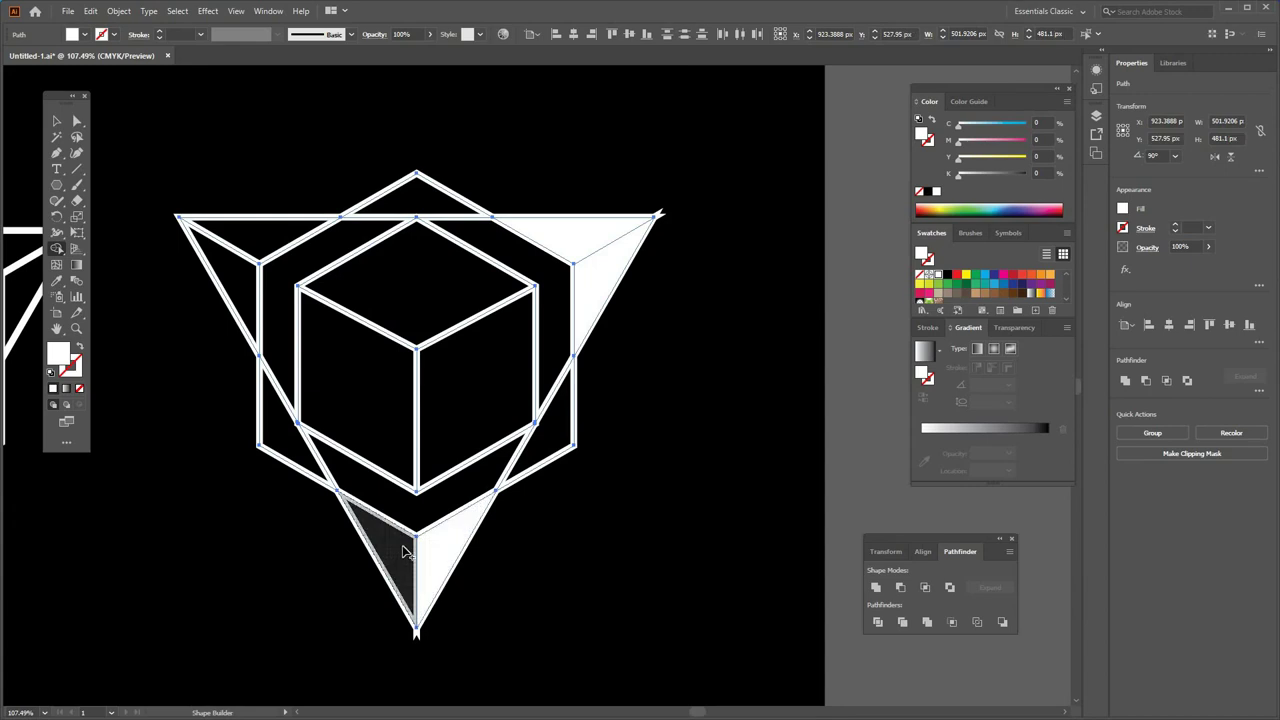
click(240, 284)
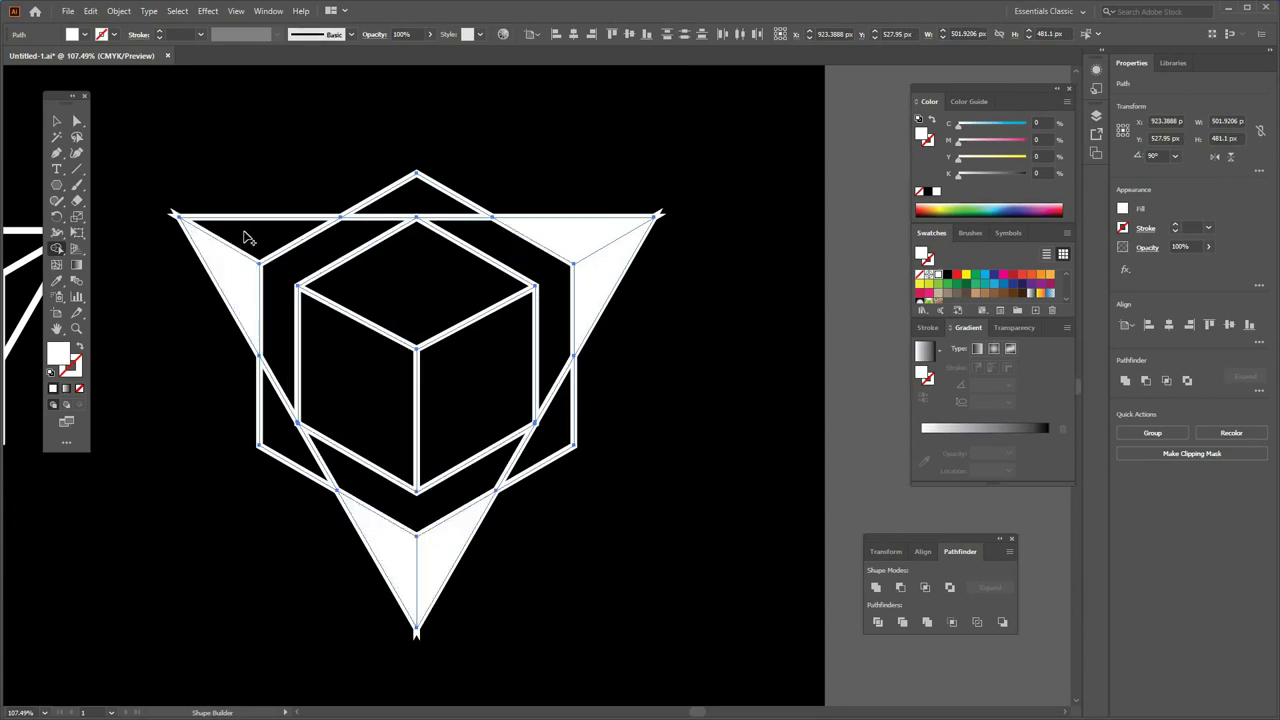
click(377, 277)
click(469, 363)
click(323, 366)
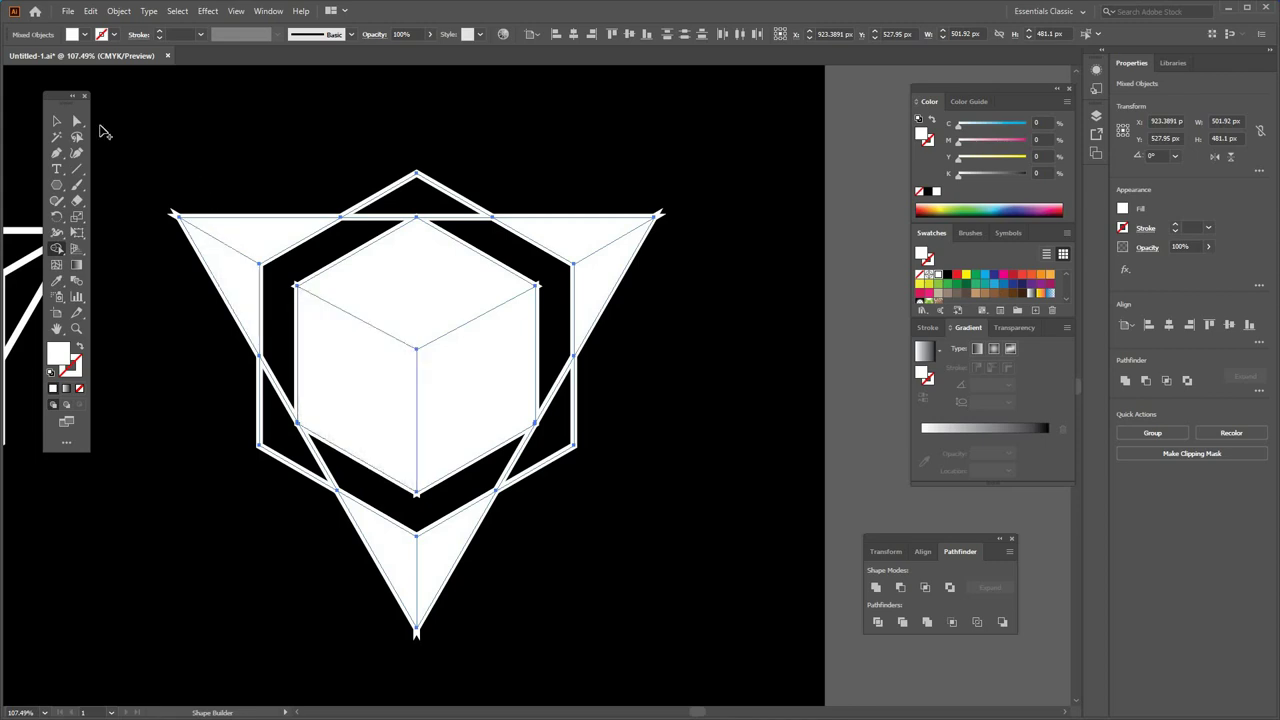
click(57, 121)
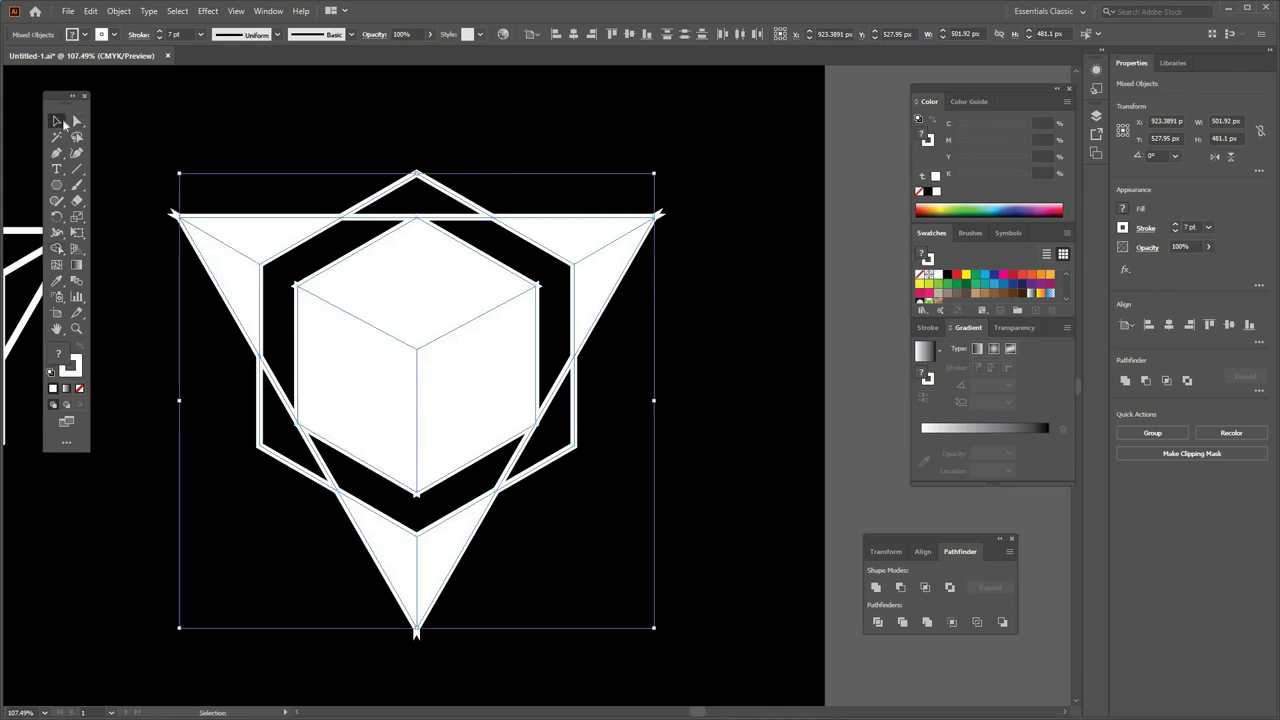
Select the white triangle pieces and cube faces, then select and remove the hexagon outlines.
click(644, 240)
click(596, 285)
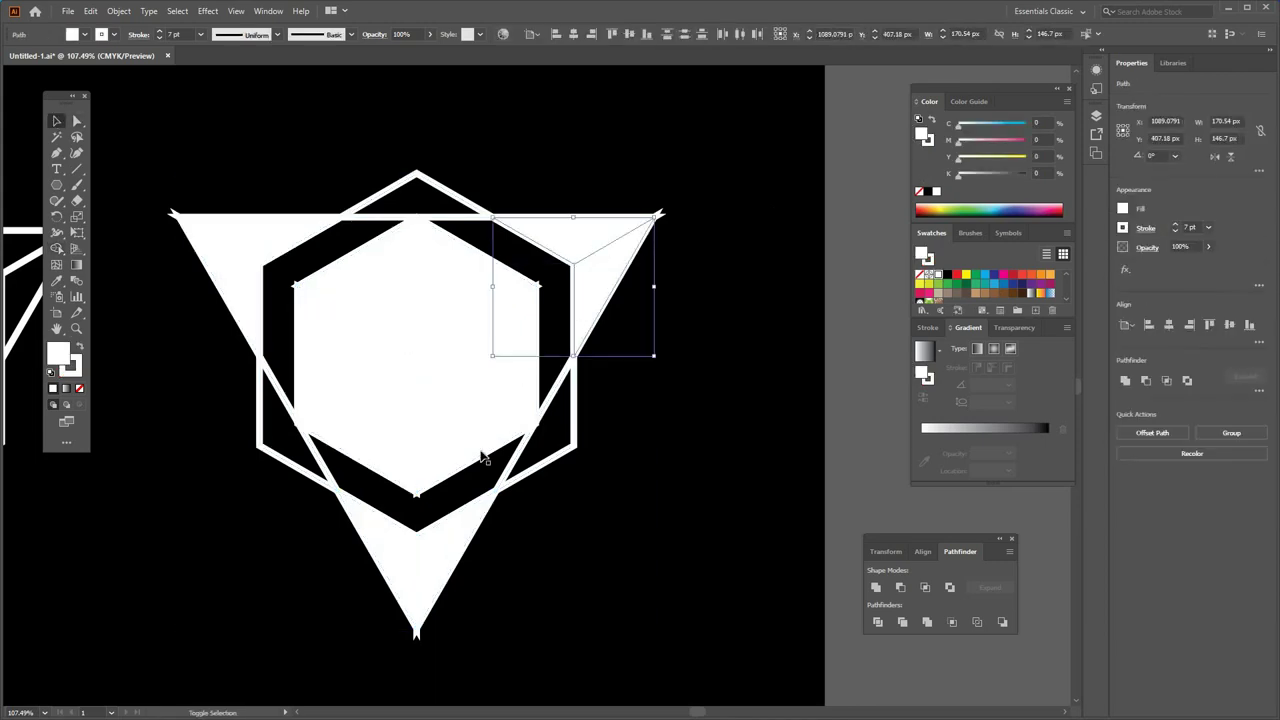
shift+click(463, 527)
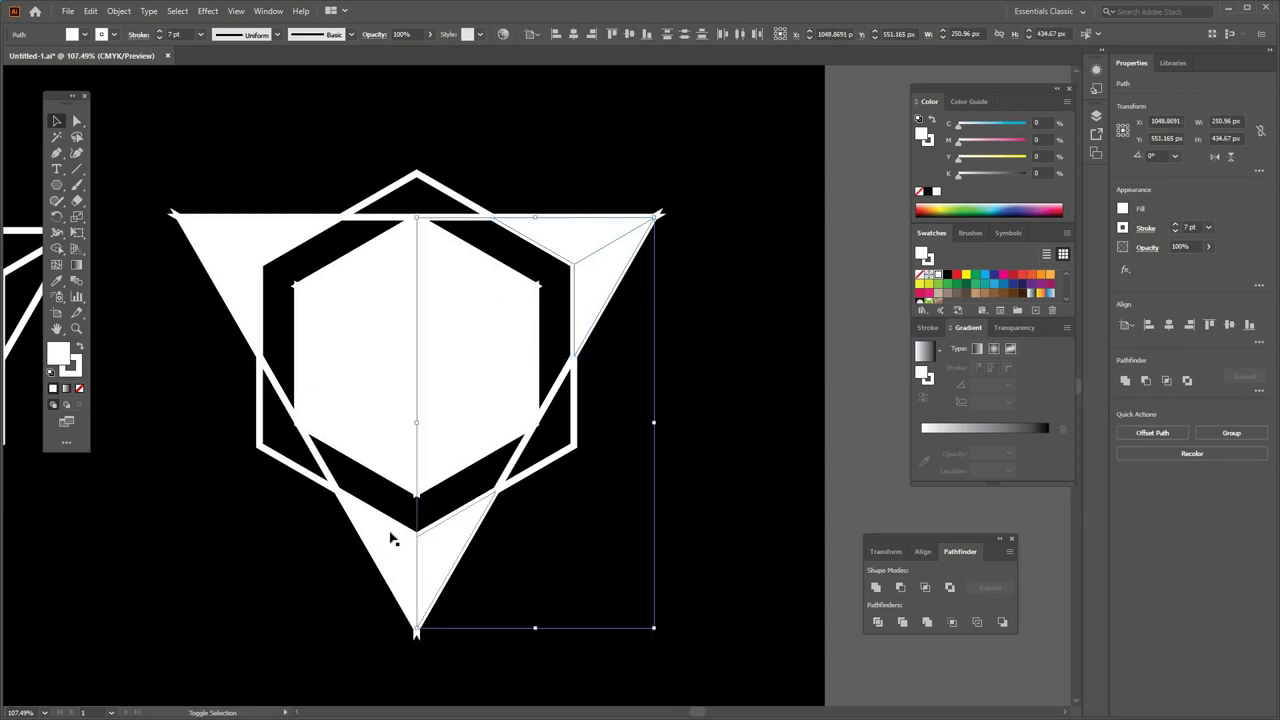
shift+click(394, 537)
shift+click(374, 423)
shift+click(522, 392)
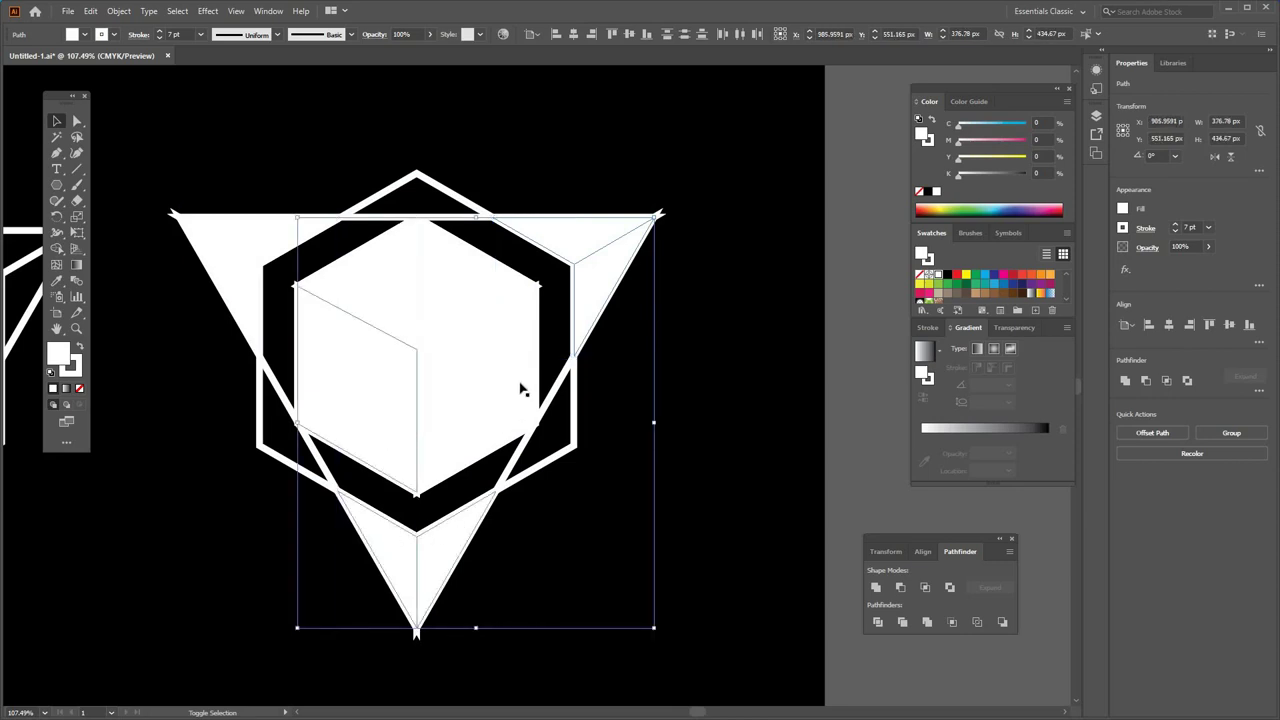
shift+click(517, 380)
shift+click(402, 270)
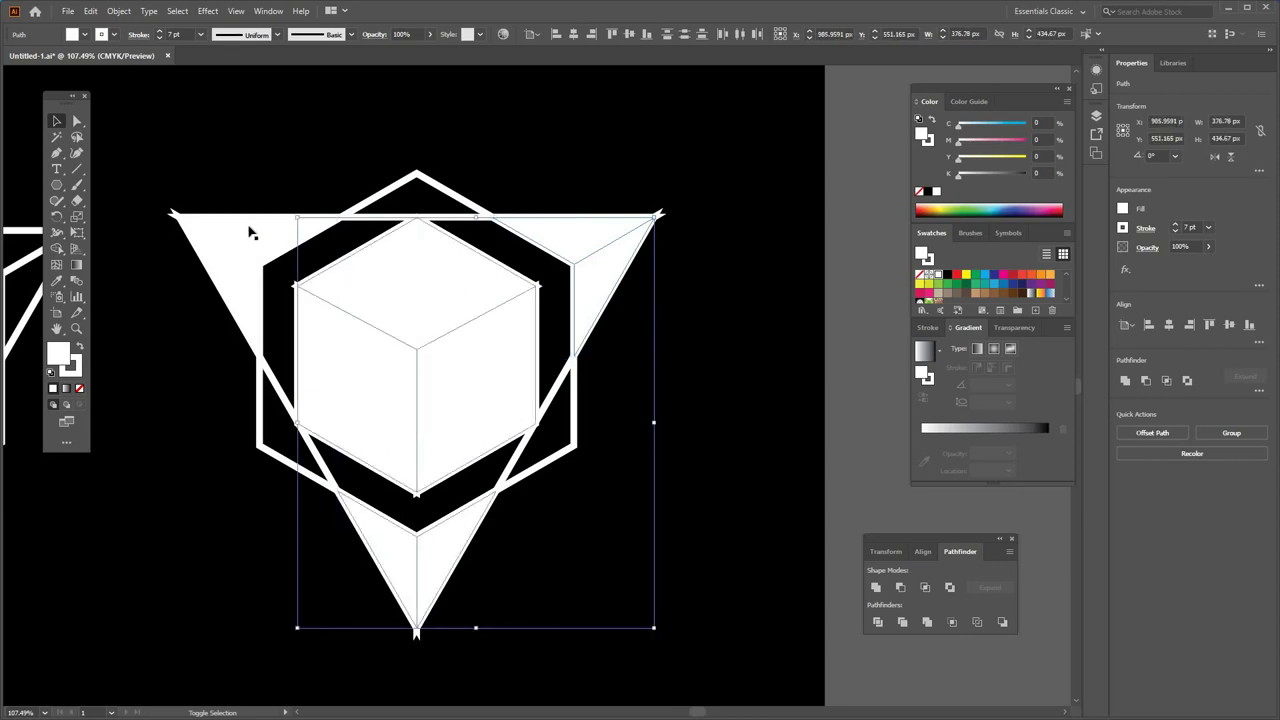
shift+click(249, 238)
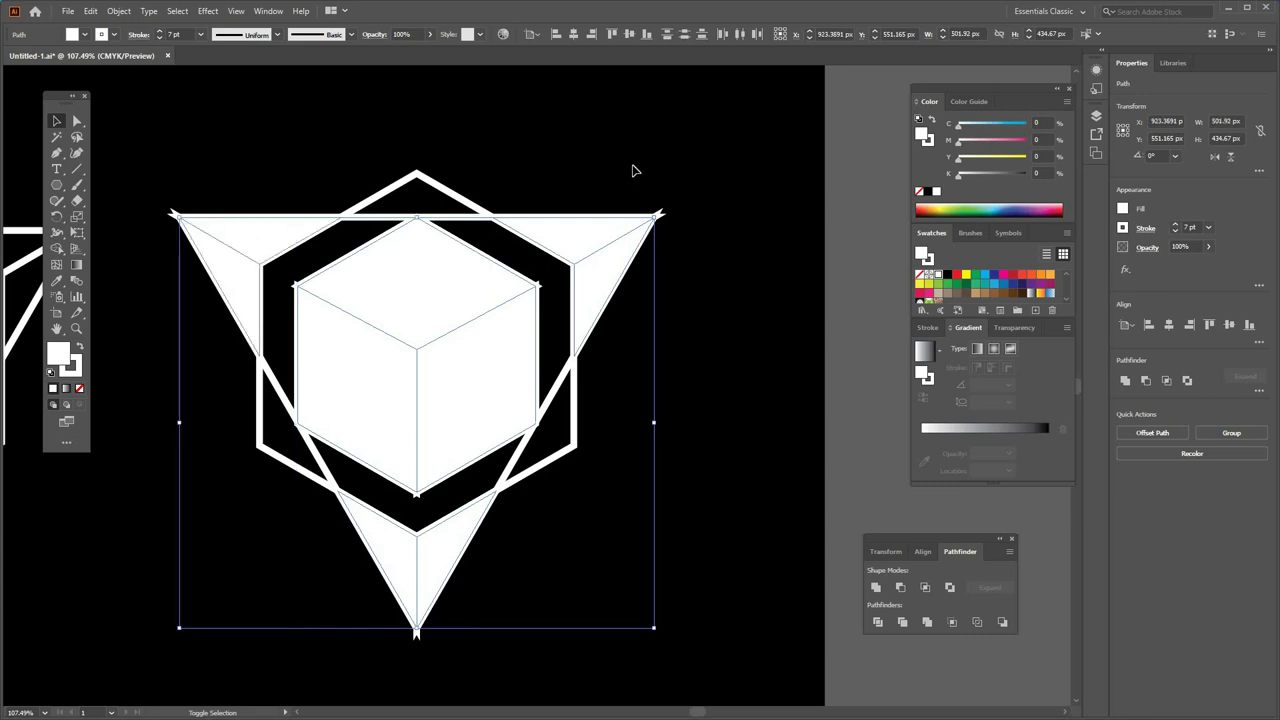
drag(658, 148, 180, 626)
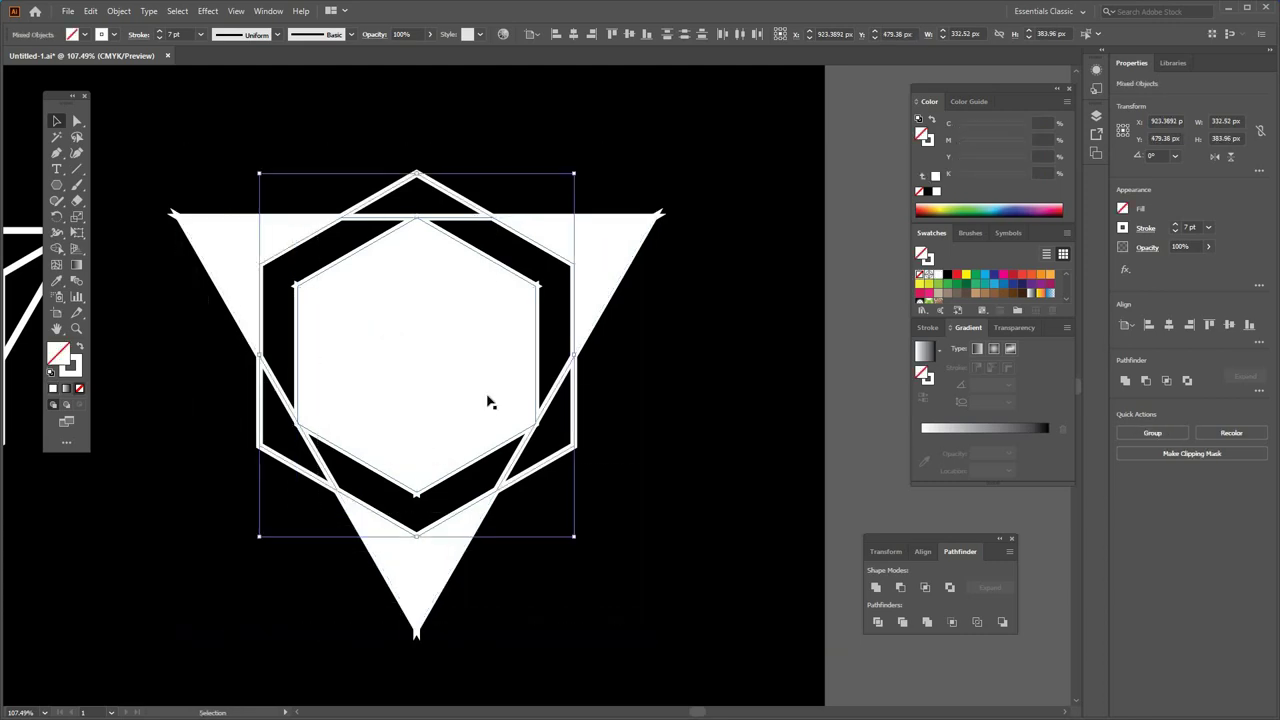
key(ctrl+shift+a)
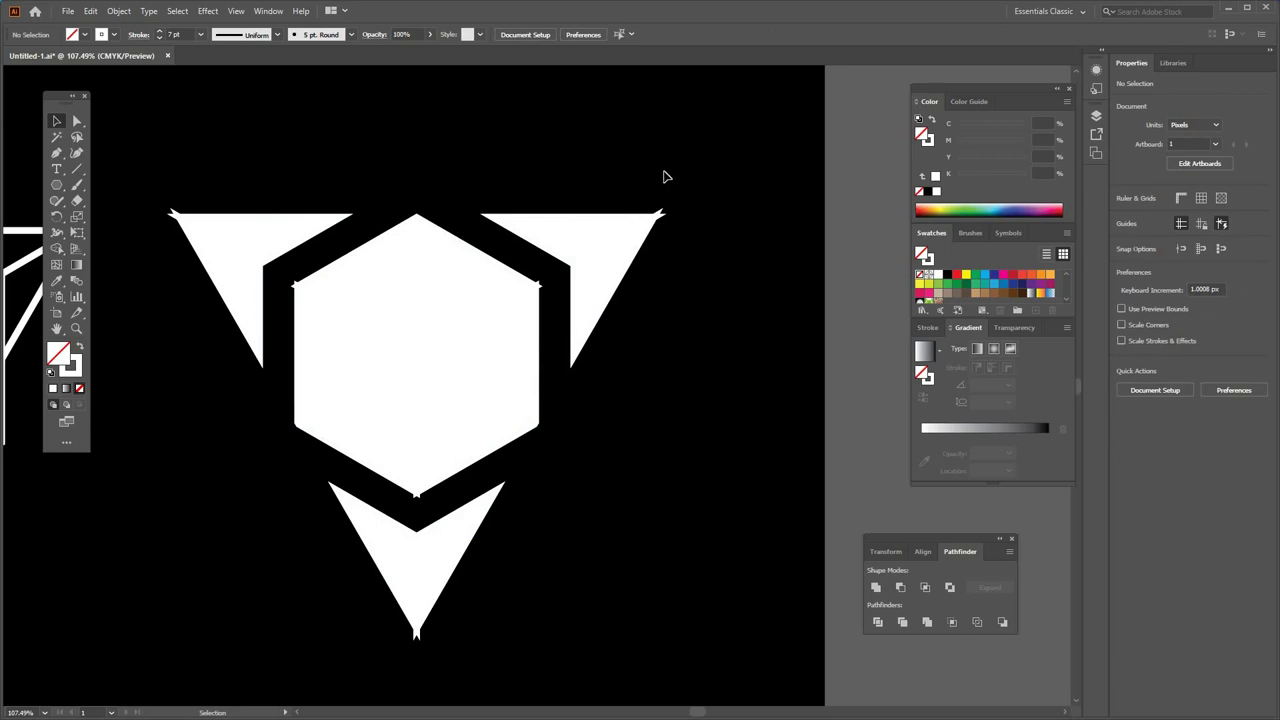
Remove the stroke from the white pieces and unite them with their offset outlines in Pathfinder.
mouse_move(667, 169)
mouse_down()
mouse_move(264, 605)
mouse_move(202, 625)
mouse_up()
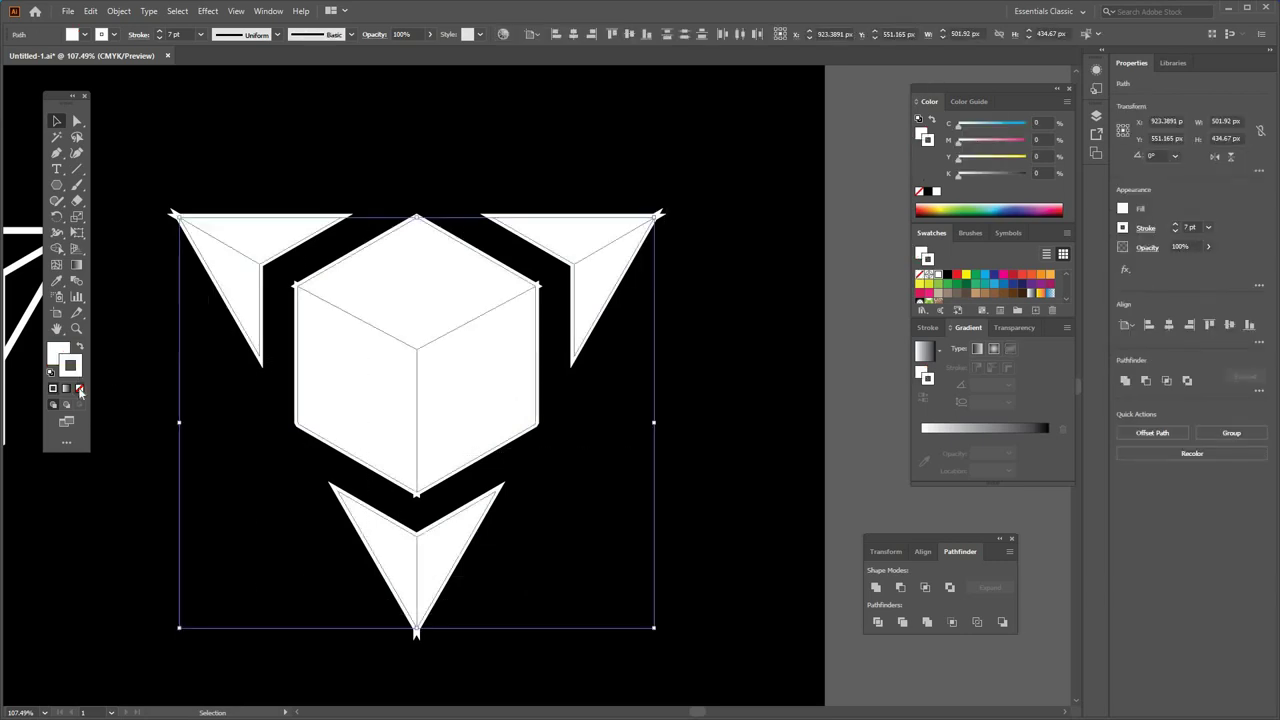
click(57, 355)
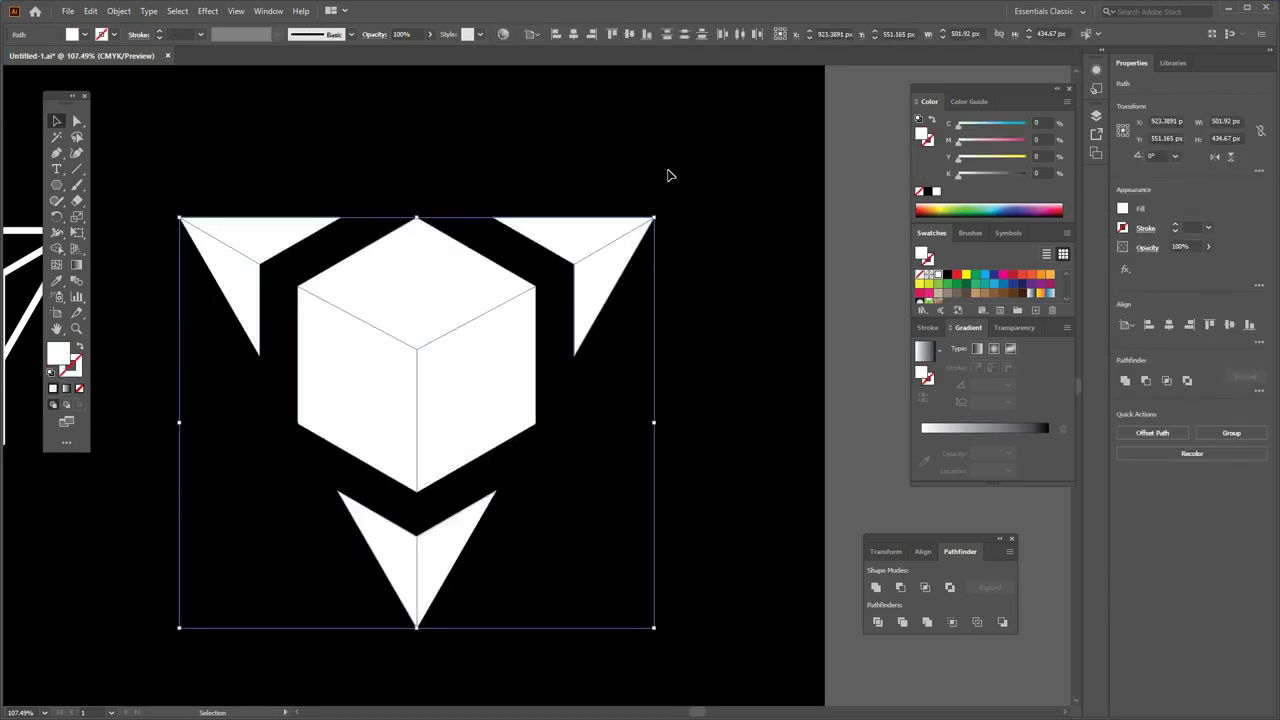
click(671, 180)
drag(680, 188, 240, 558)
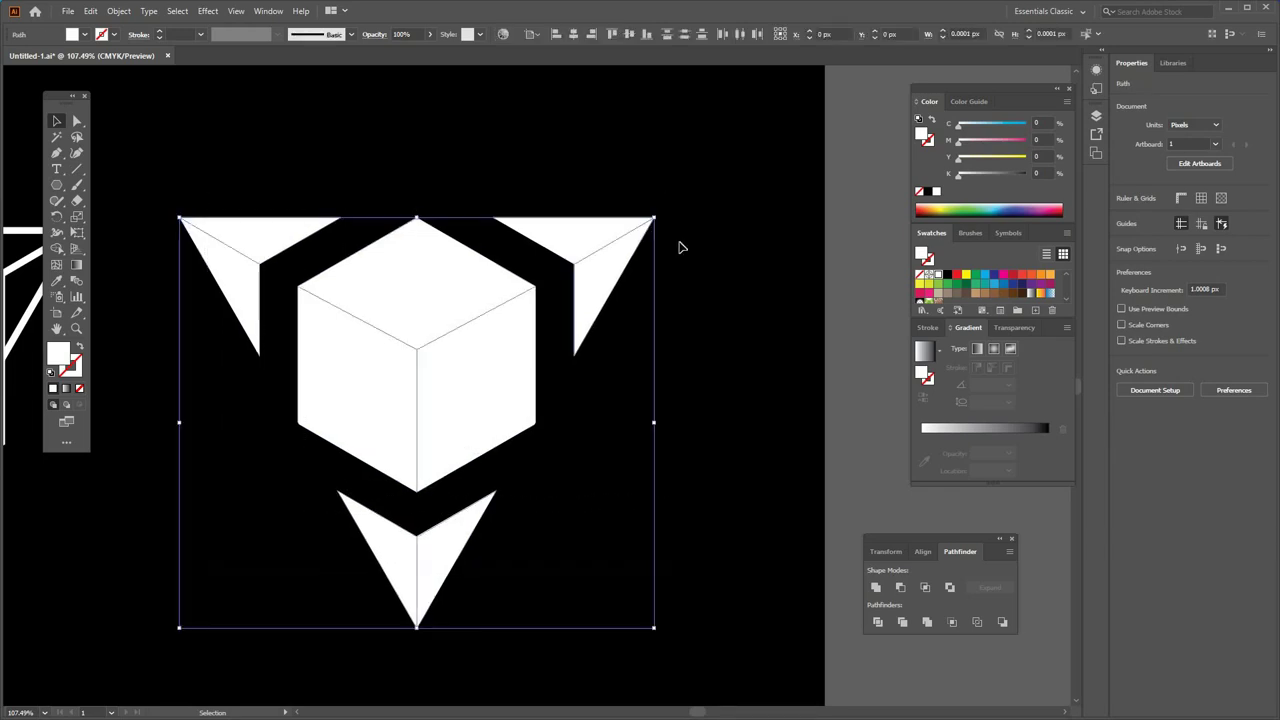
shift+click(664, 213)
click(677, 135)
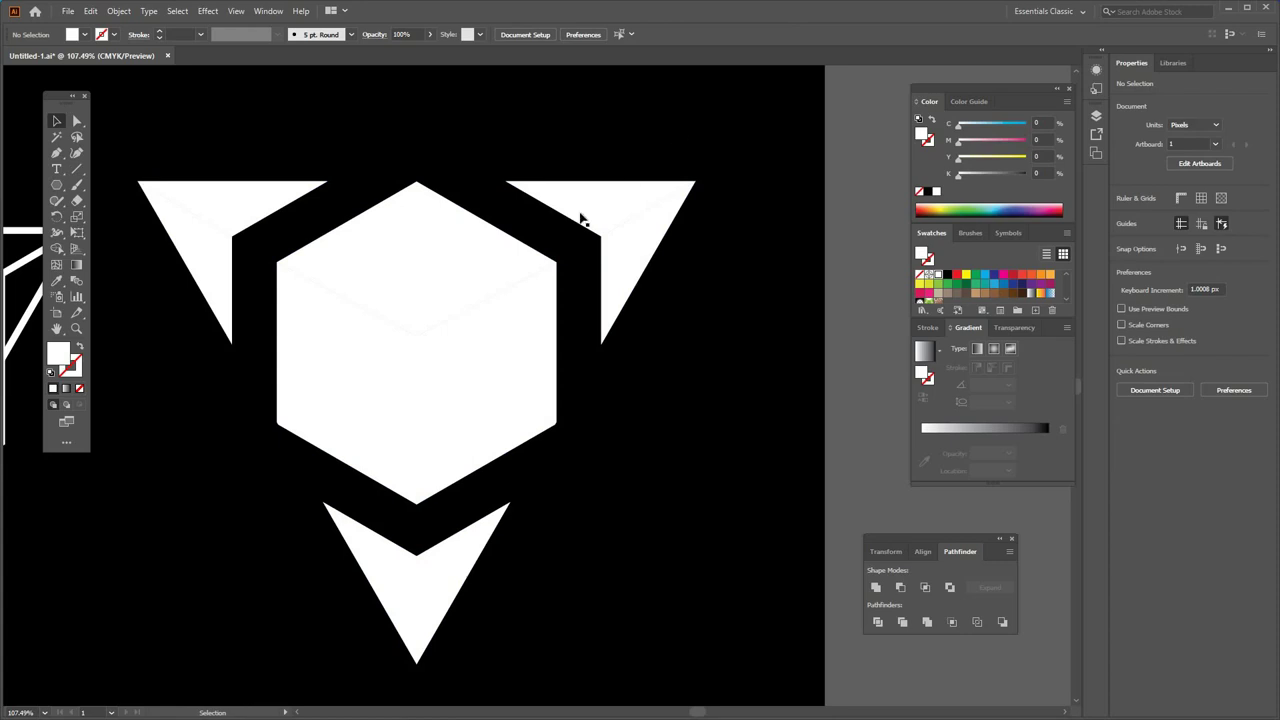
click(466, 241)
Fill the cube's top face green and lighten it using the HSB brightness slider.
click(975, 275)
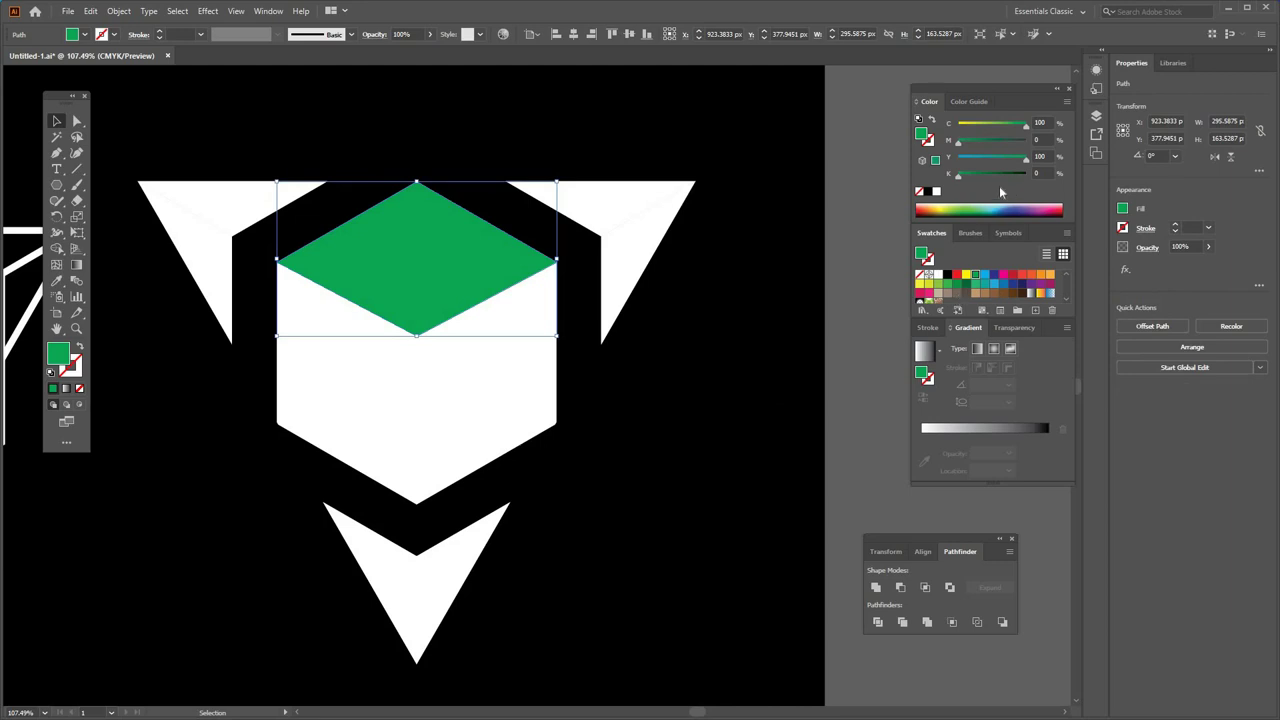
click(1068, 103)
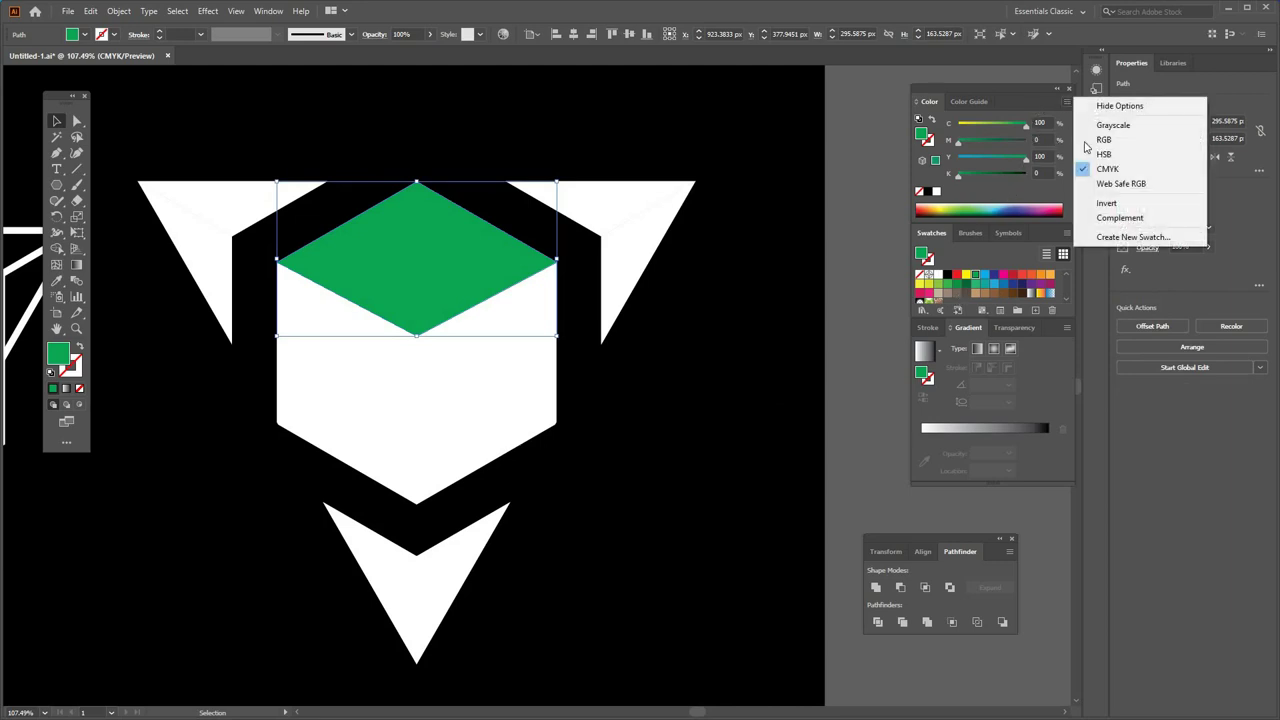
click(1100, 150)
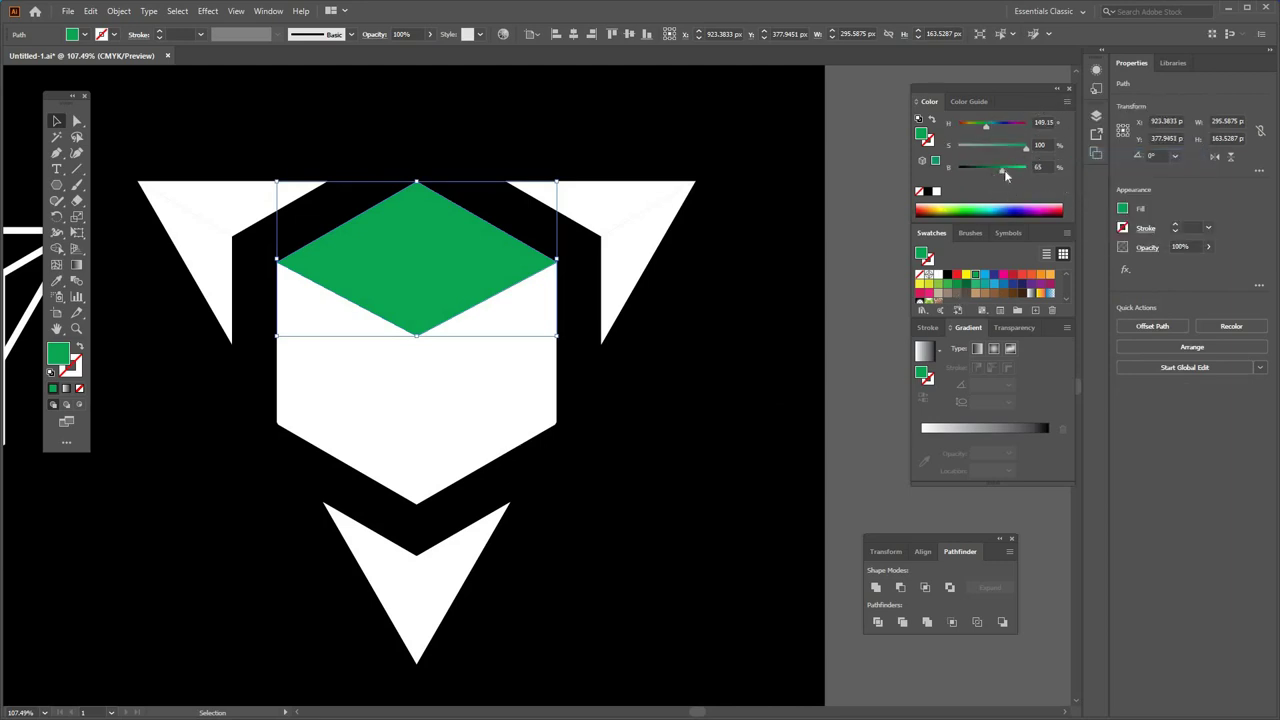
drag(1004, 170, 1015, 170)
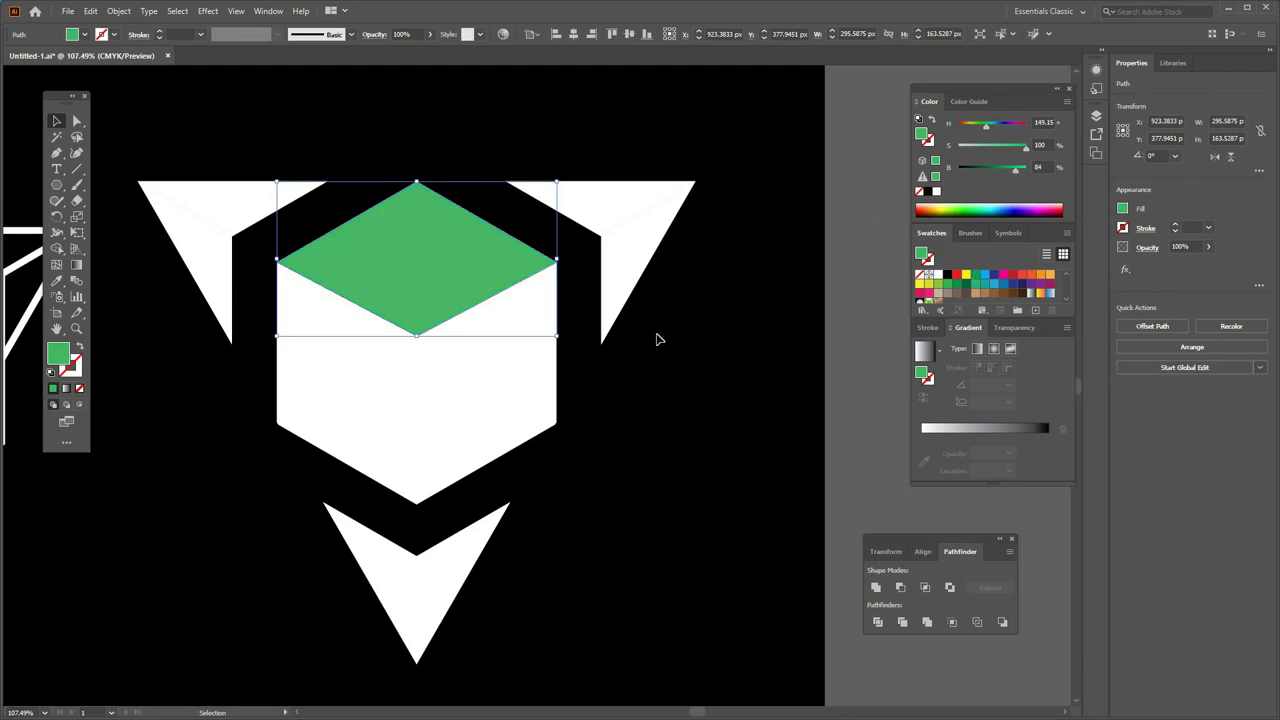
Fill the right face with a darker green and the left face with a mid green.
click(510, 390)
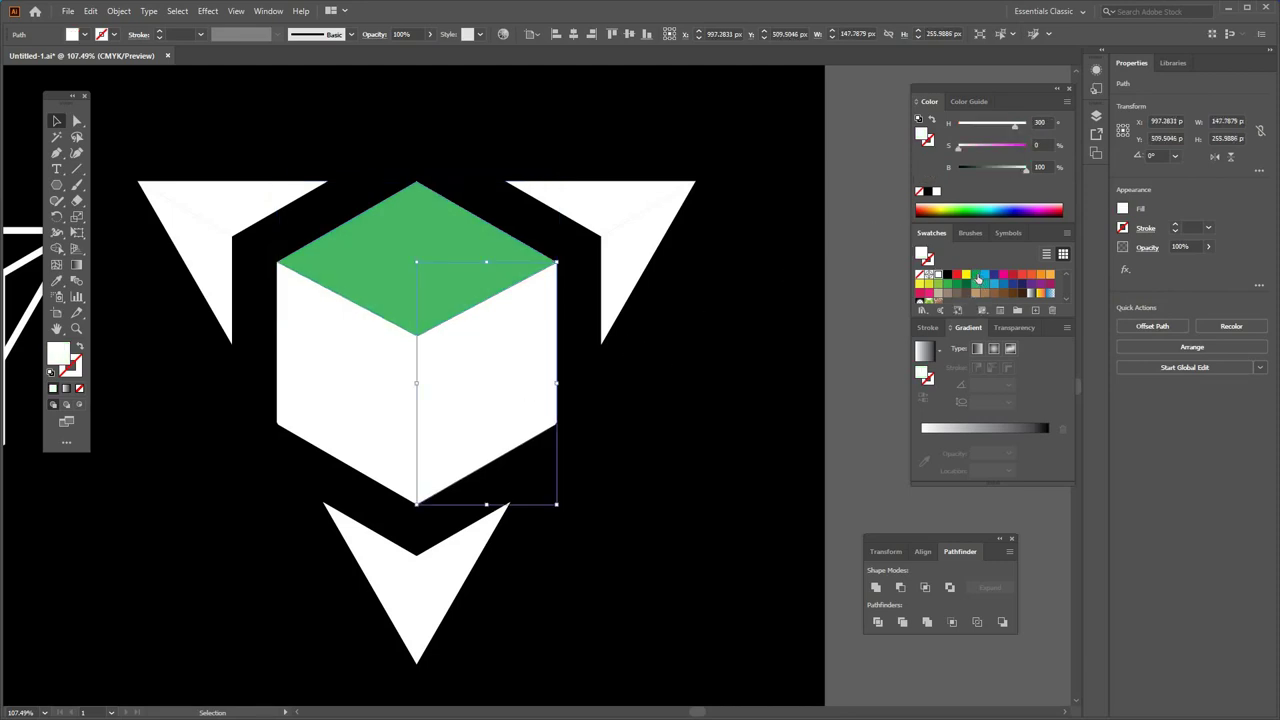
click(977, 276)
drag(1004, 174, 986, 170)
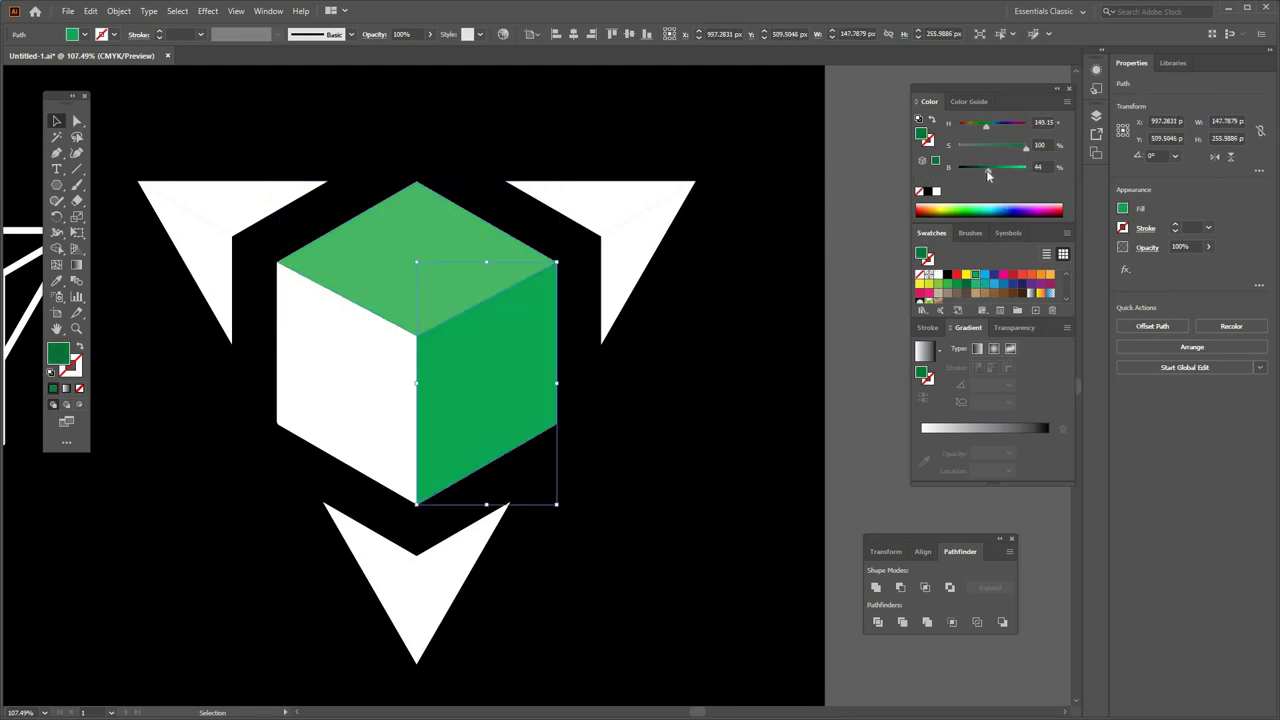
click(371, 369)
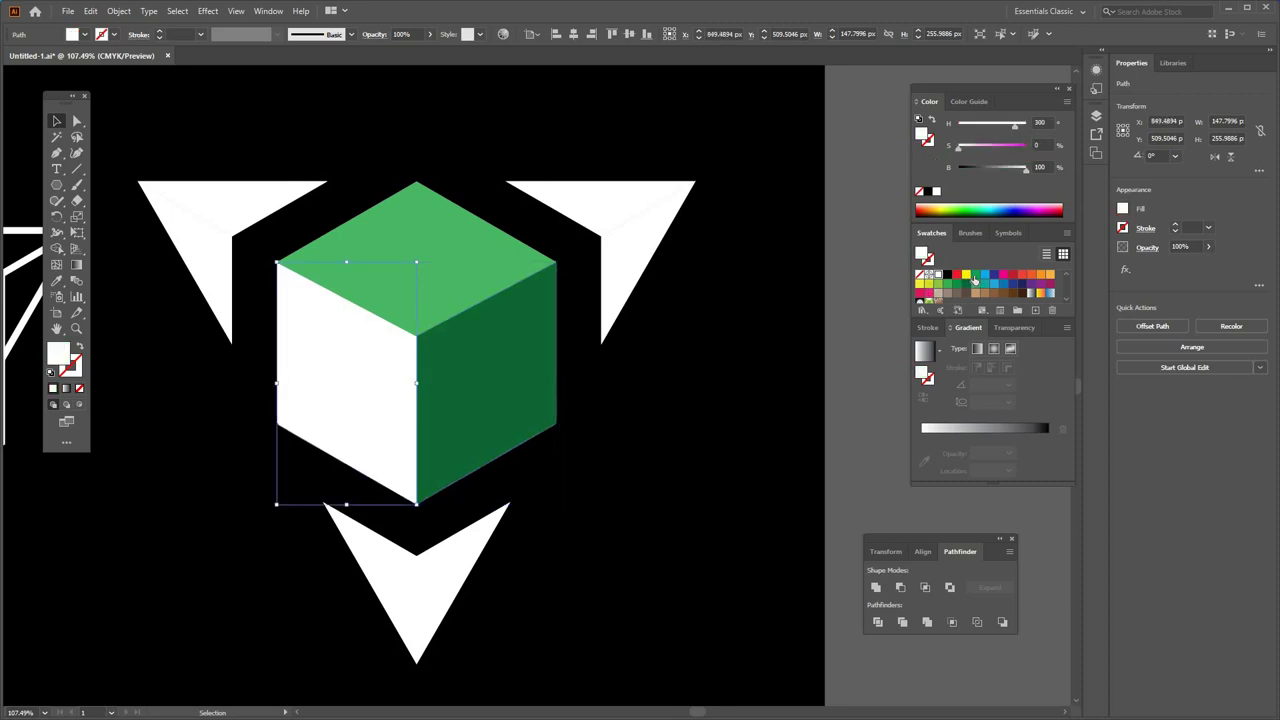
click(976, 277)
Fill the upper-right shard's lower vertical piece with black, leaving its top wedge unchanged.
click(703, 368)
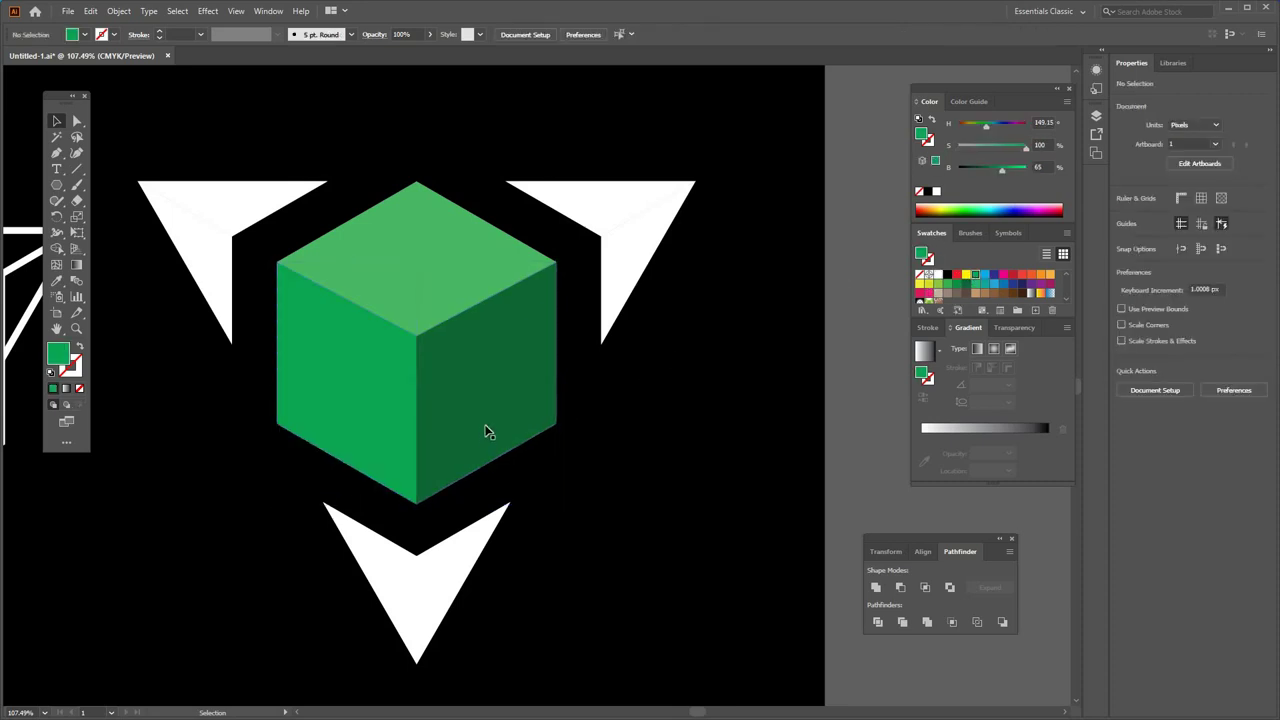
click(609, 208)
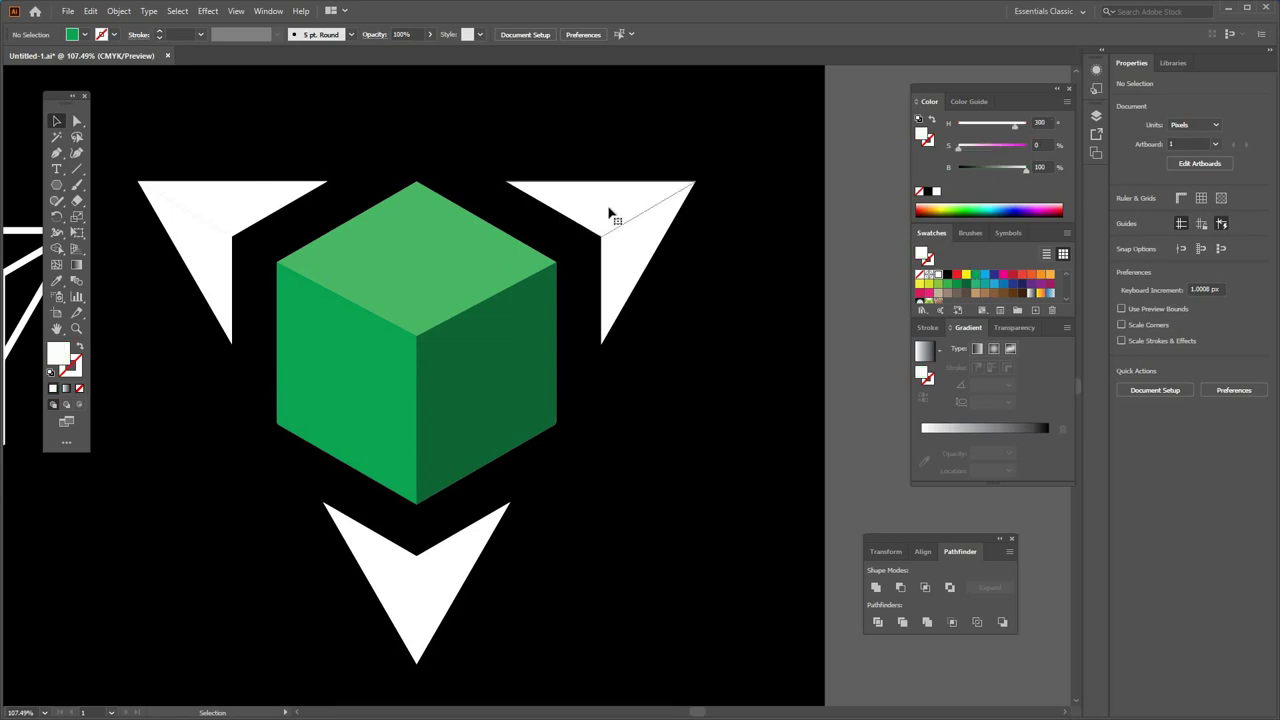
click(644, 263)
click(947, 280)
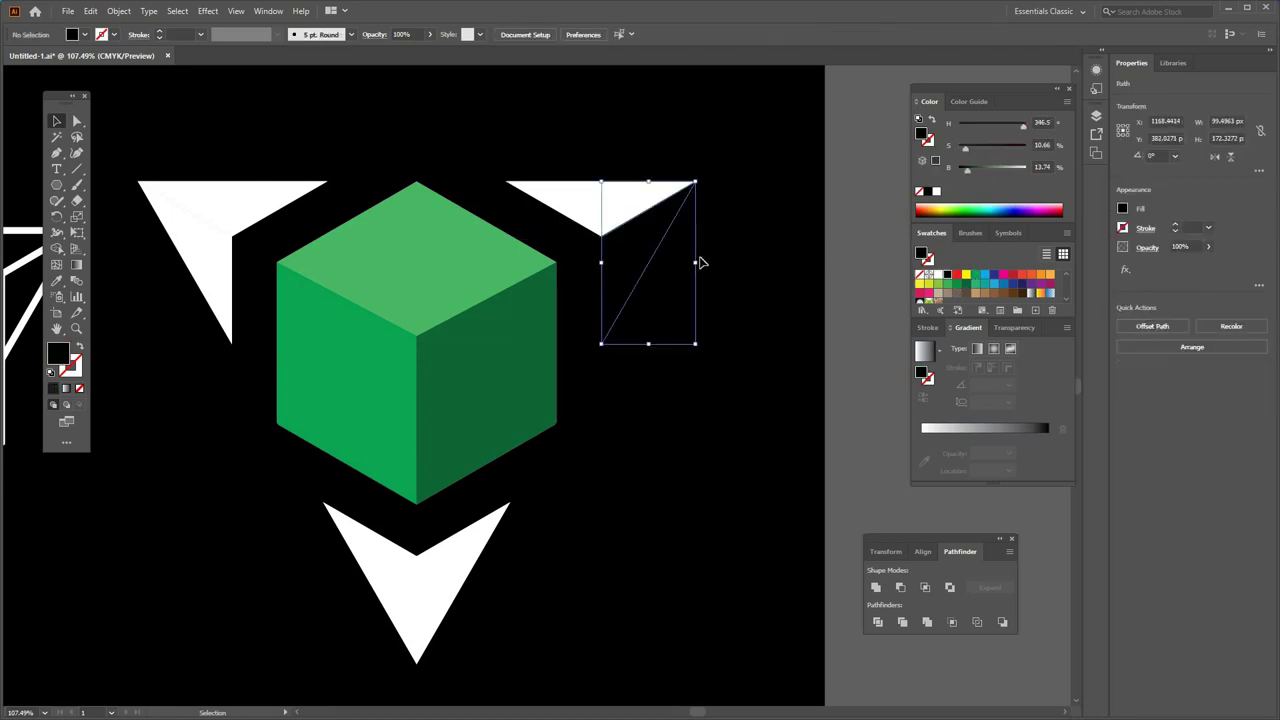
click(700, 263)
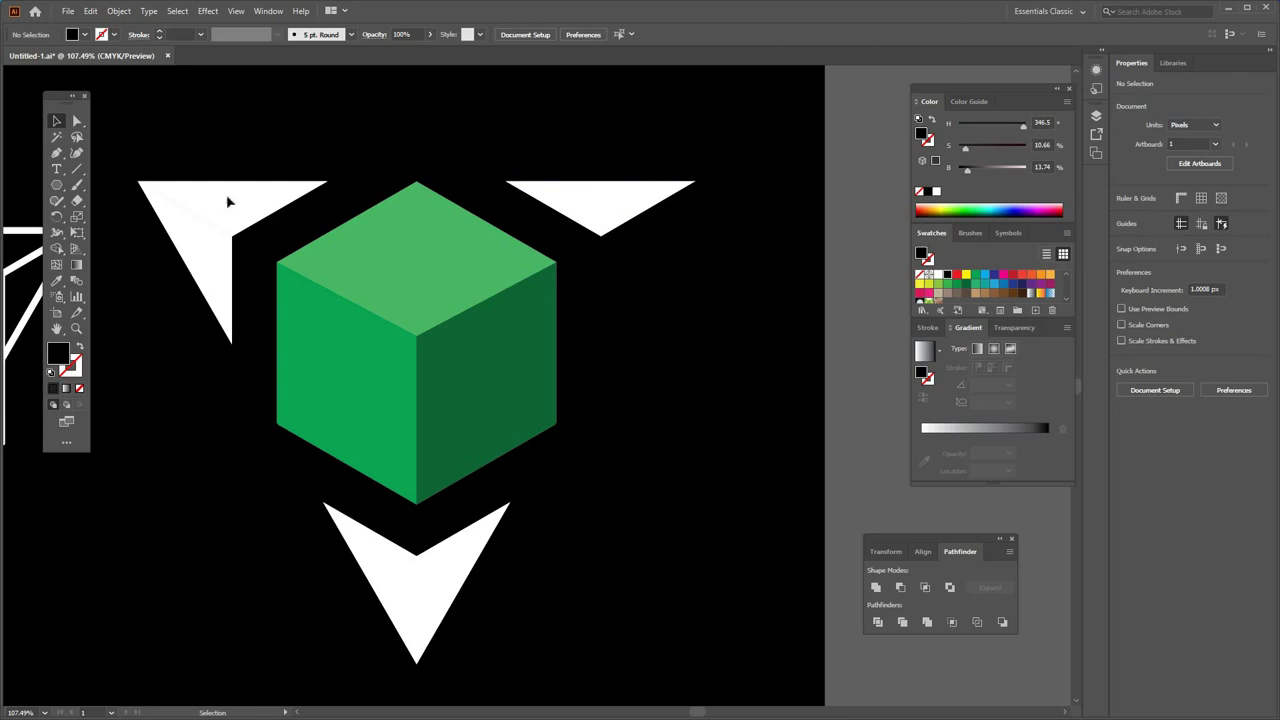
click(123, 11)
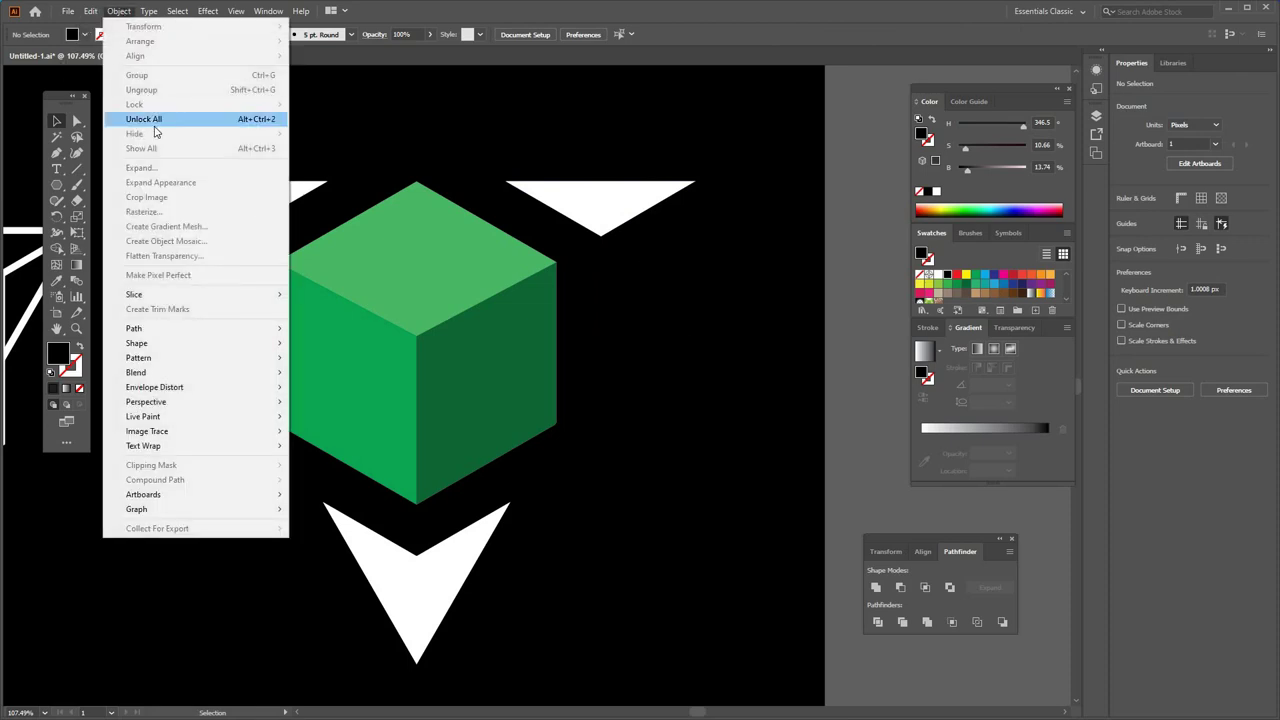
Unlock all objects and recolour the background rectangle from black to tan.
click(160, 120)
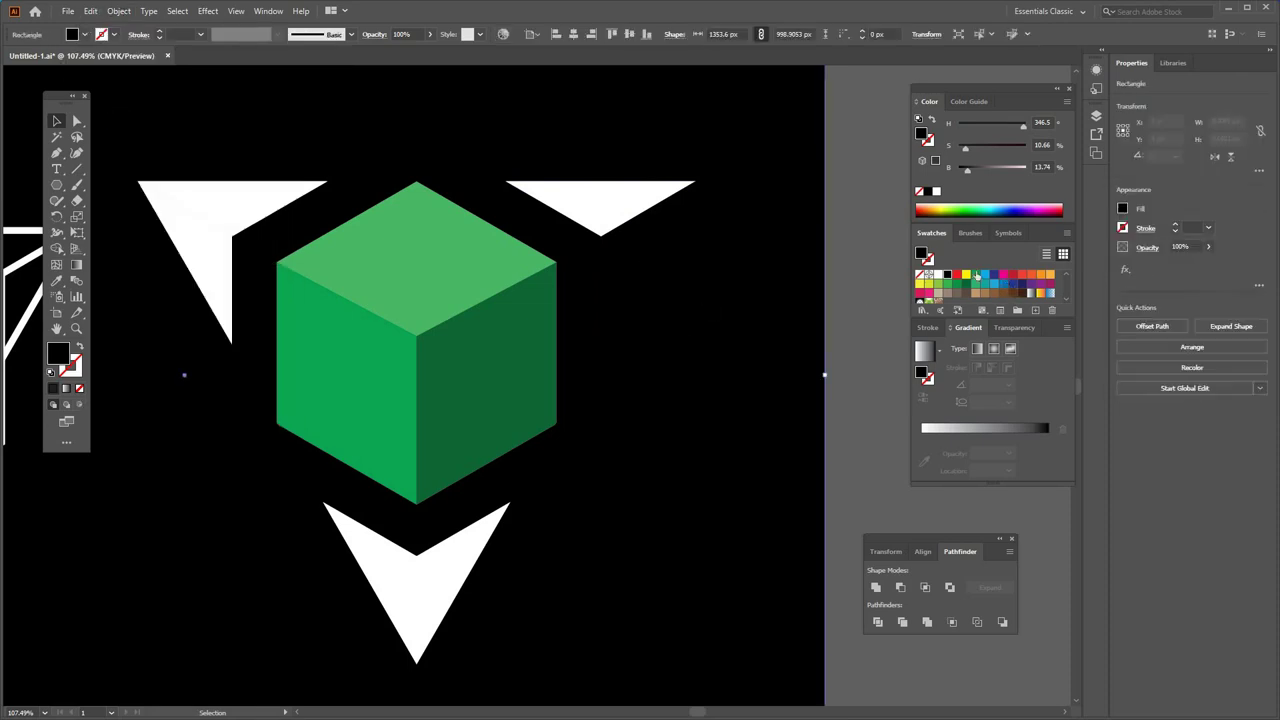
click(938, 275)
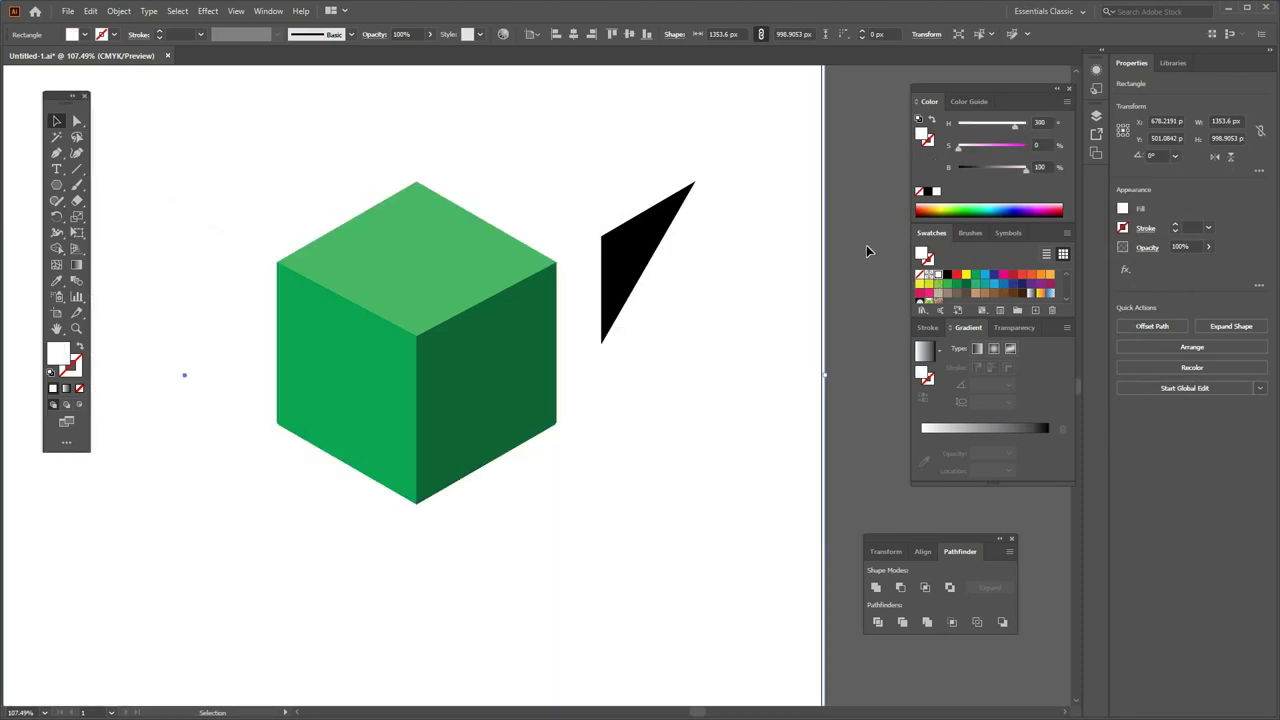
key(ctrl+2)
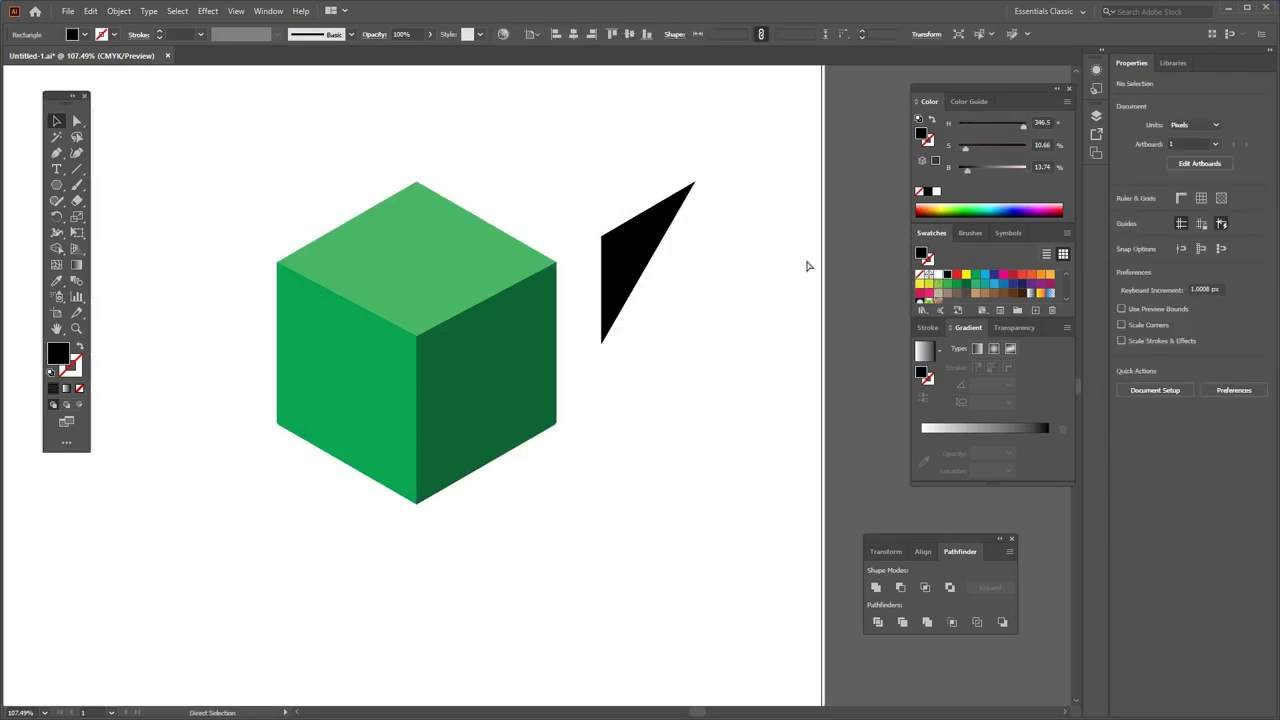
key(ctrl+z)
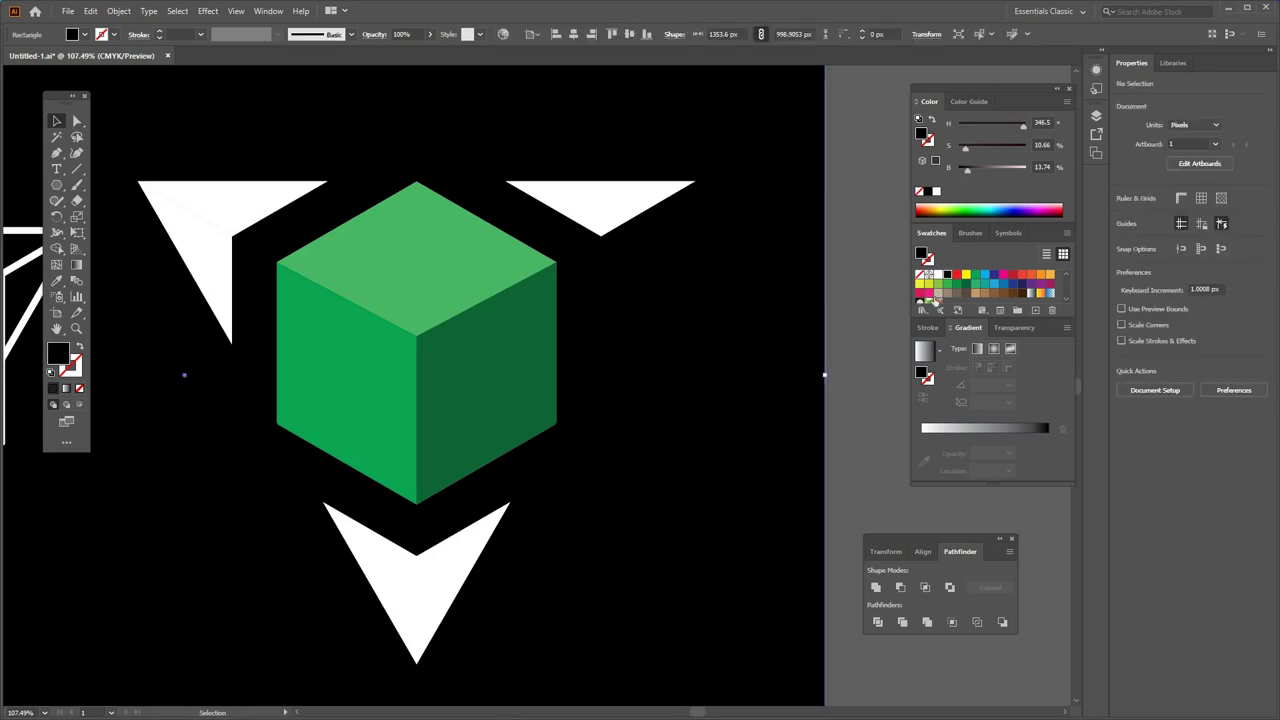
click(978, 294)
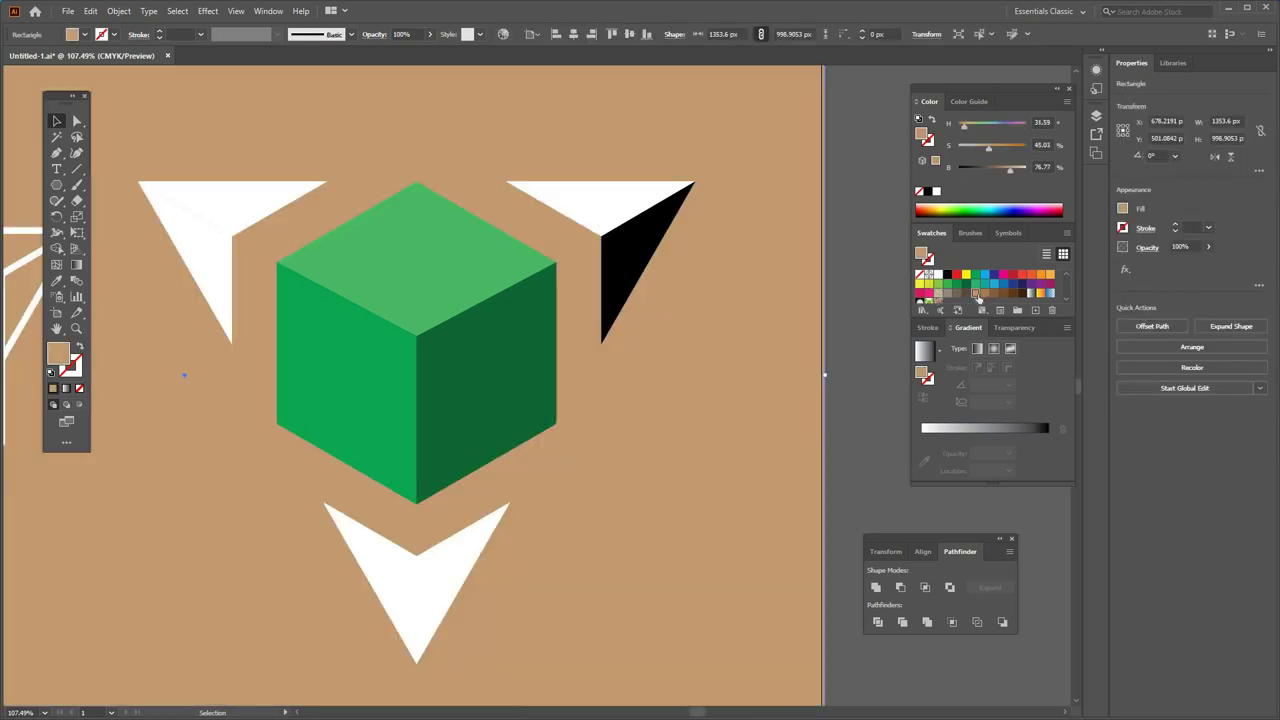
click(620, 202)
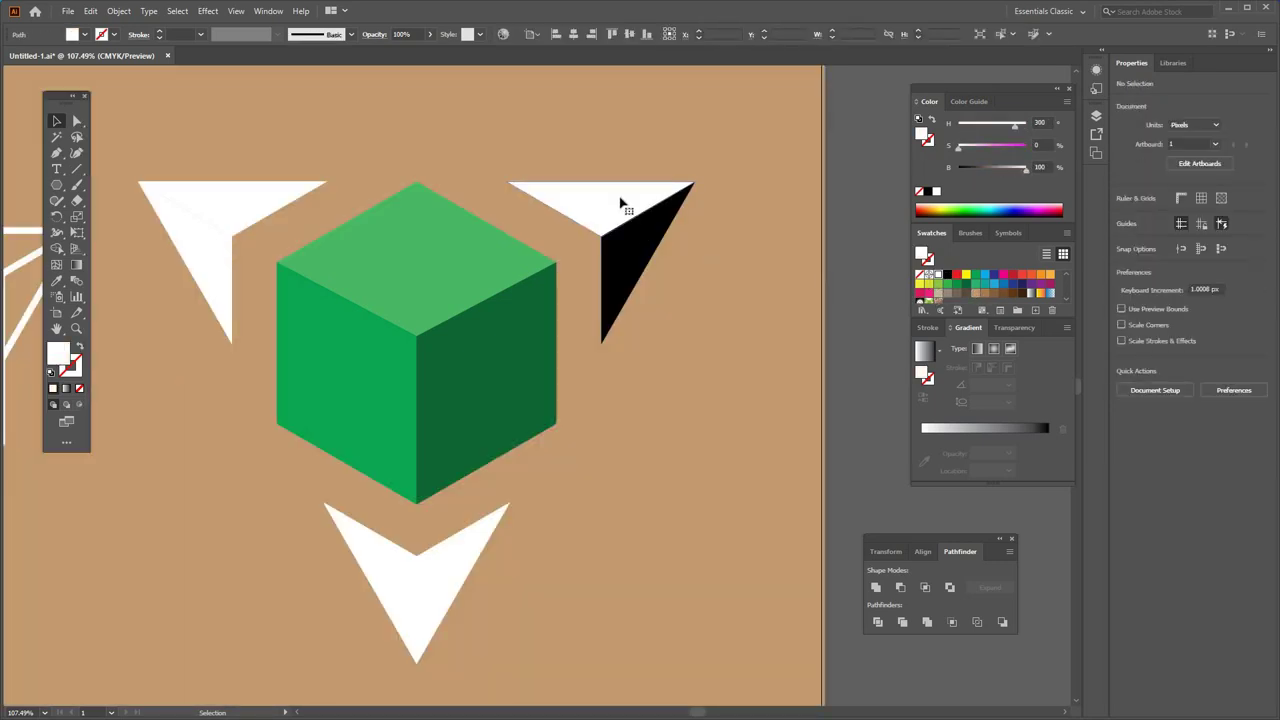
Shade both upper shards' top pieces and the bottom shard's left half dark gray (about 34% brightness).
click(947, 275)
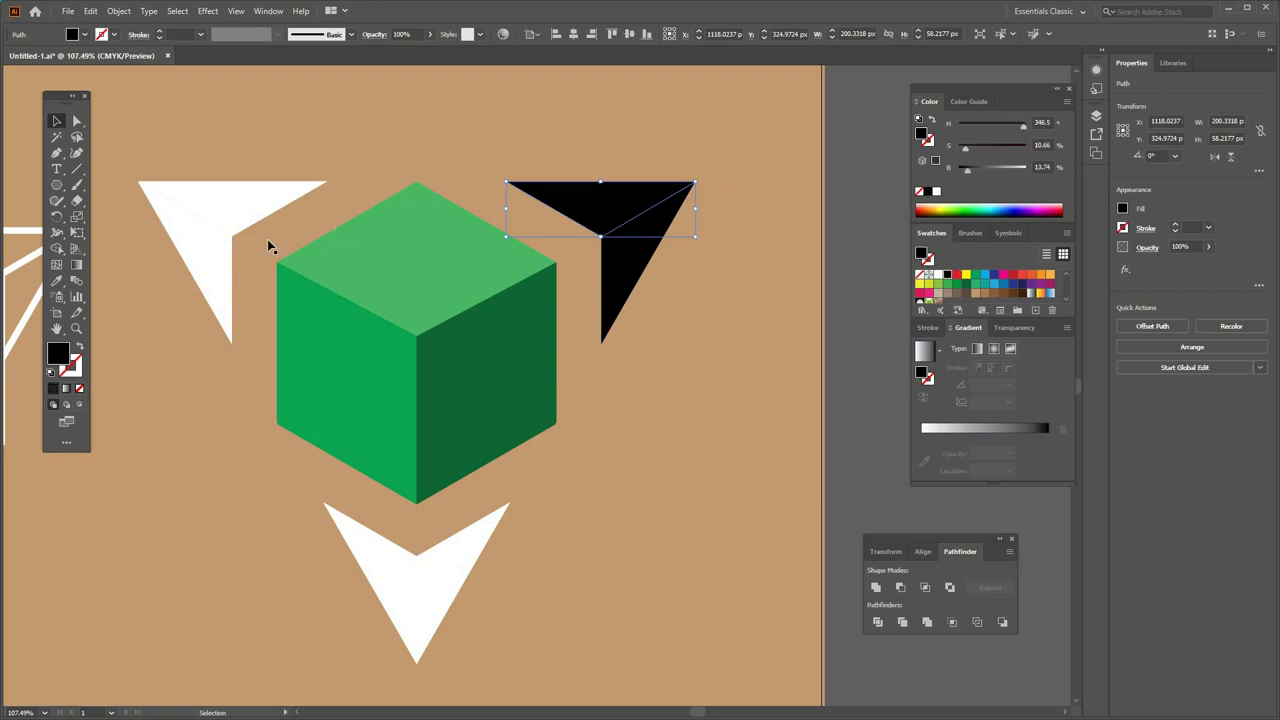
click(240, 202)
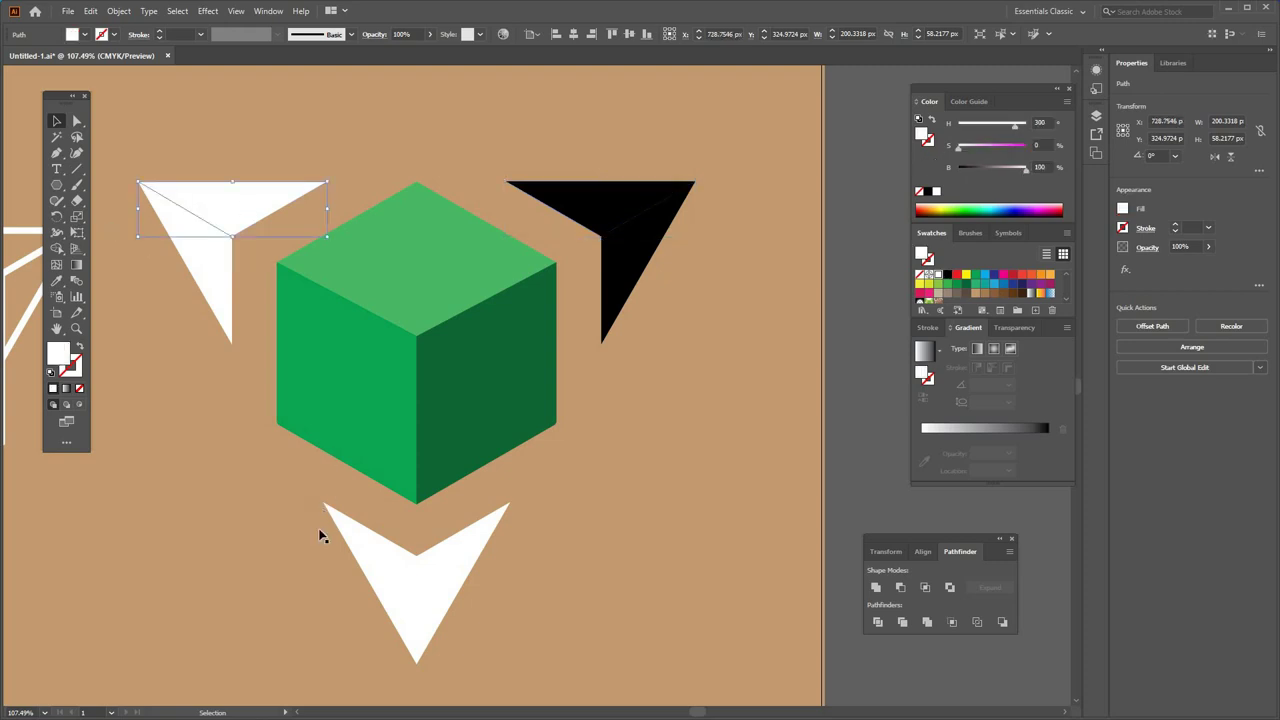
shift+click(382, 580)
shift+click(586, 206)
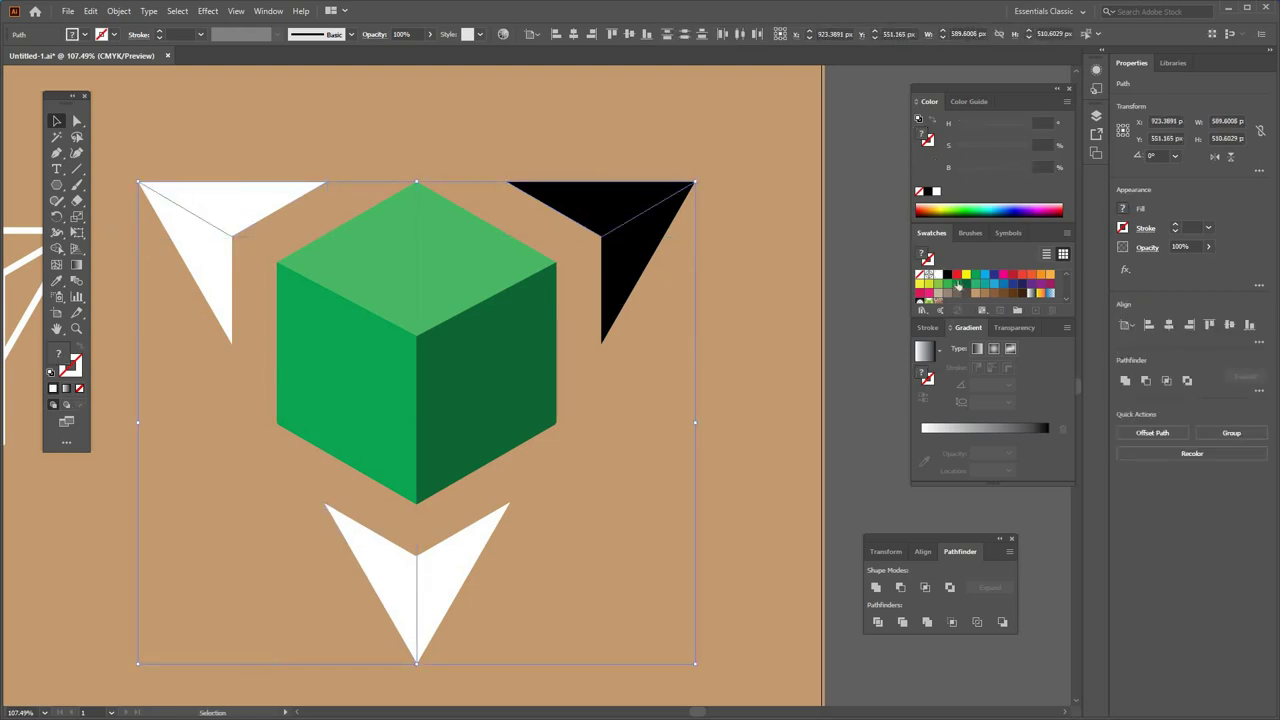
click(947, 274)
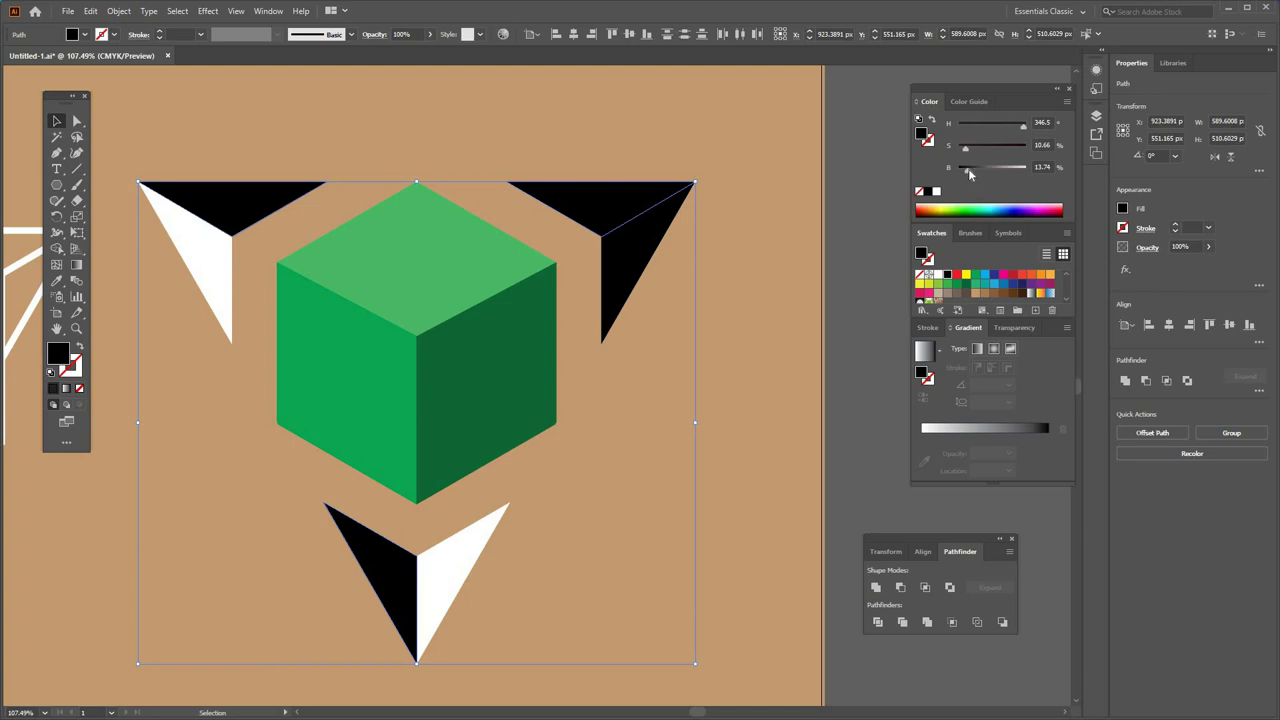
drag(969, 174, 980, 173)
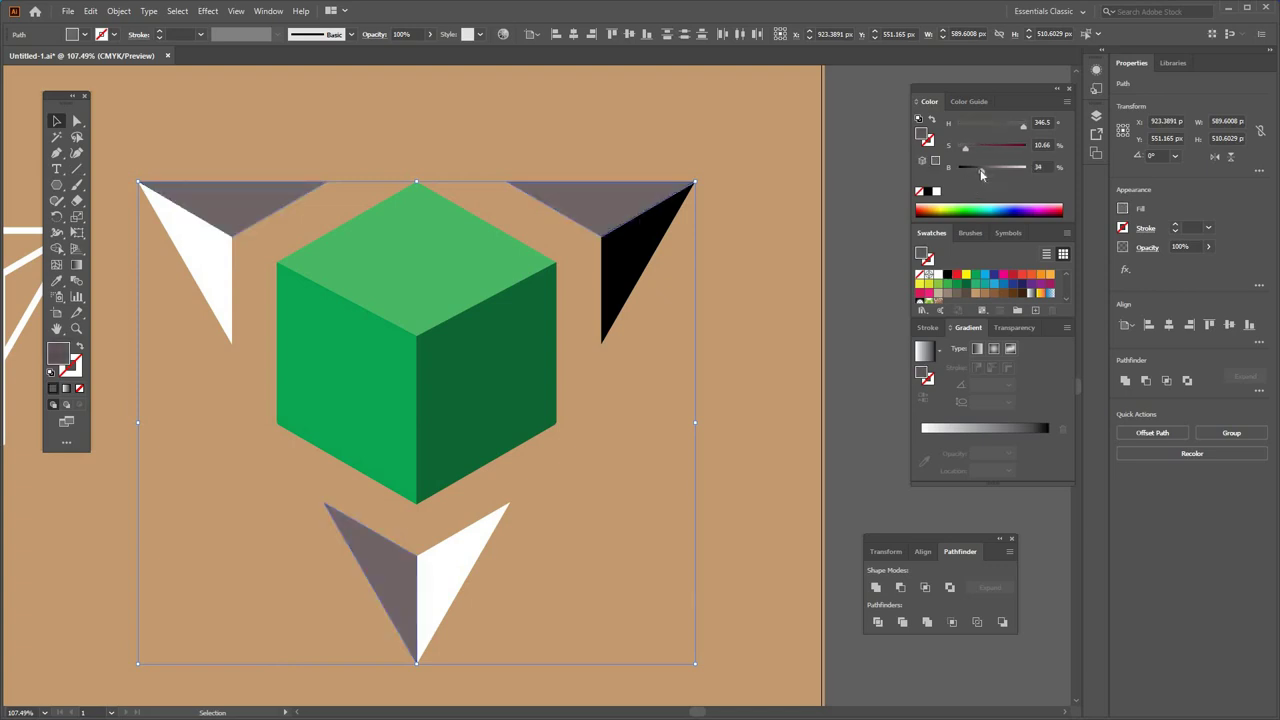
Fill the remaining white shard pieces black.
click(206, 251)
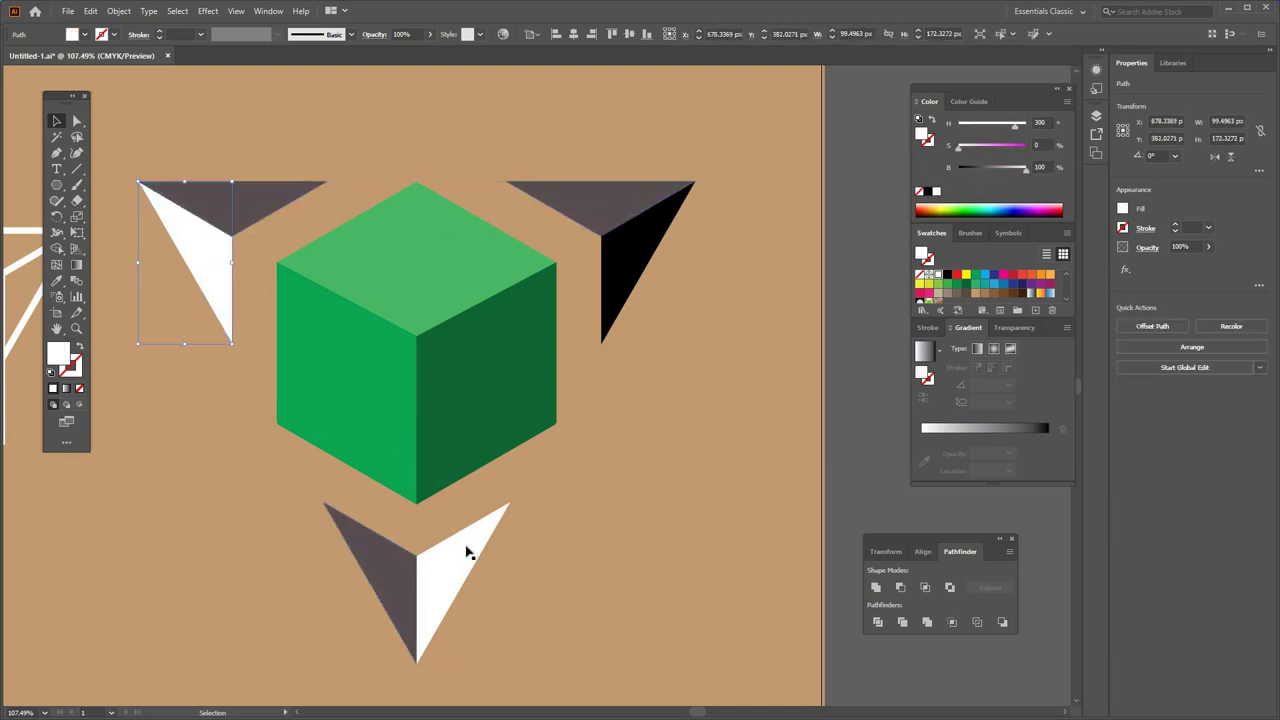
shift+click(466, 551)
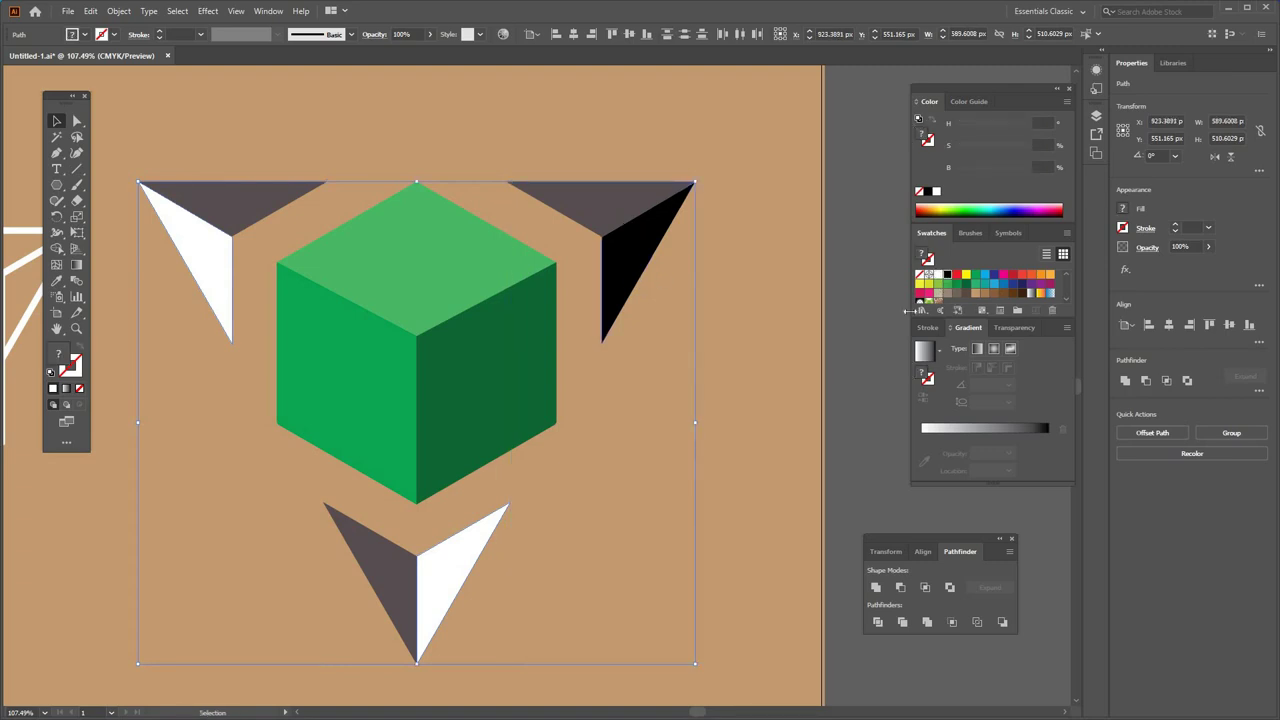
click(947, 274)
click(854, 334)
click(760, 400)
Fill the background rectangle white and zoom out to show the whole artboard.
click(929, 274)
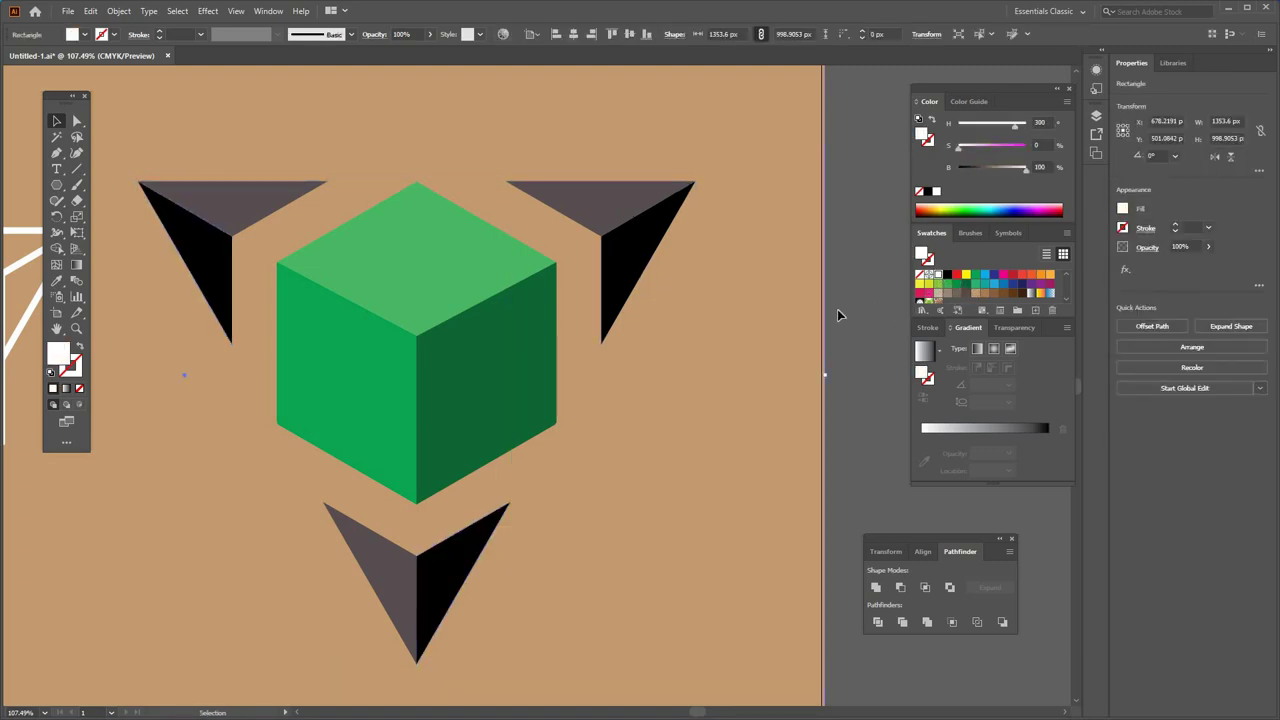
key(ctrl+minus)
key(ctrl+minus)
key(ctrl+minus)
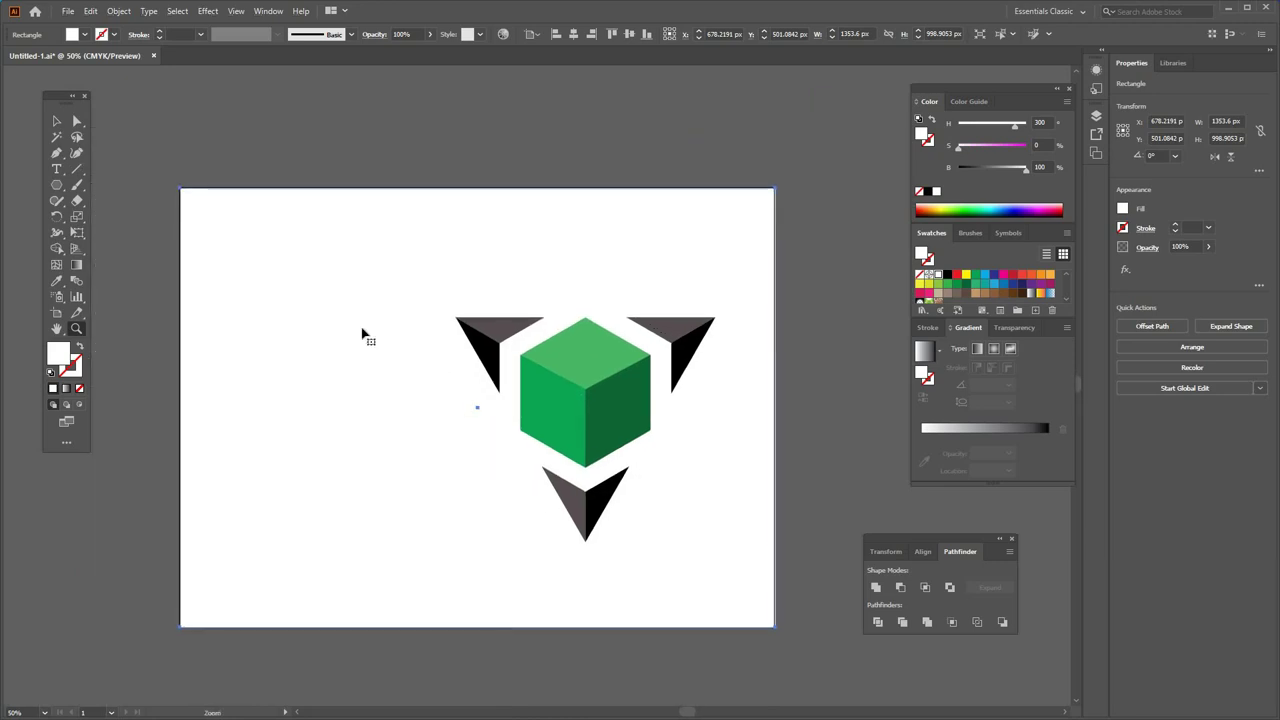
key(v)
drag(334, 429, 307, 467)
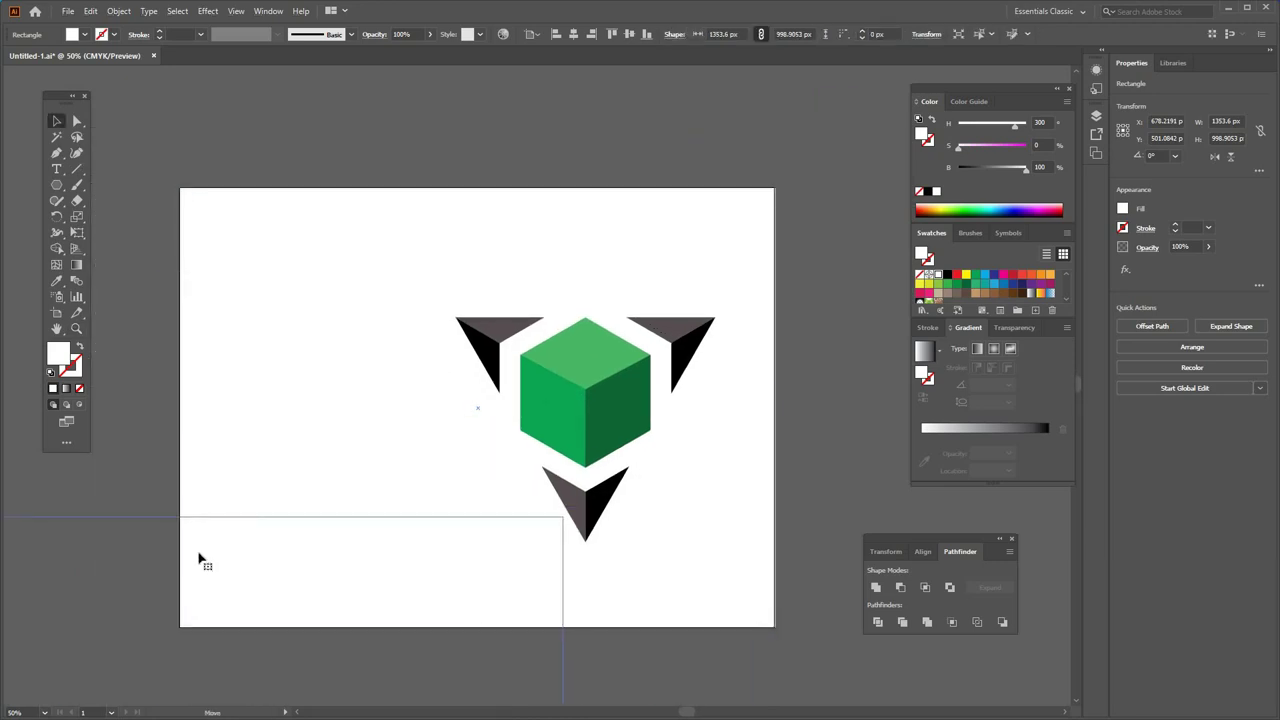
click(172, 274)
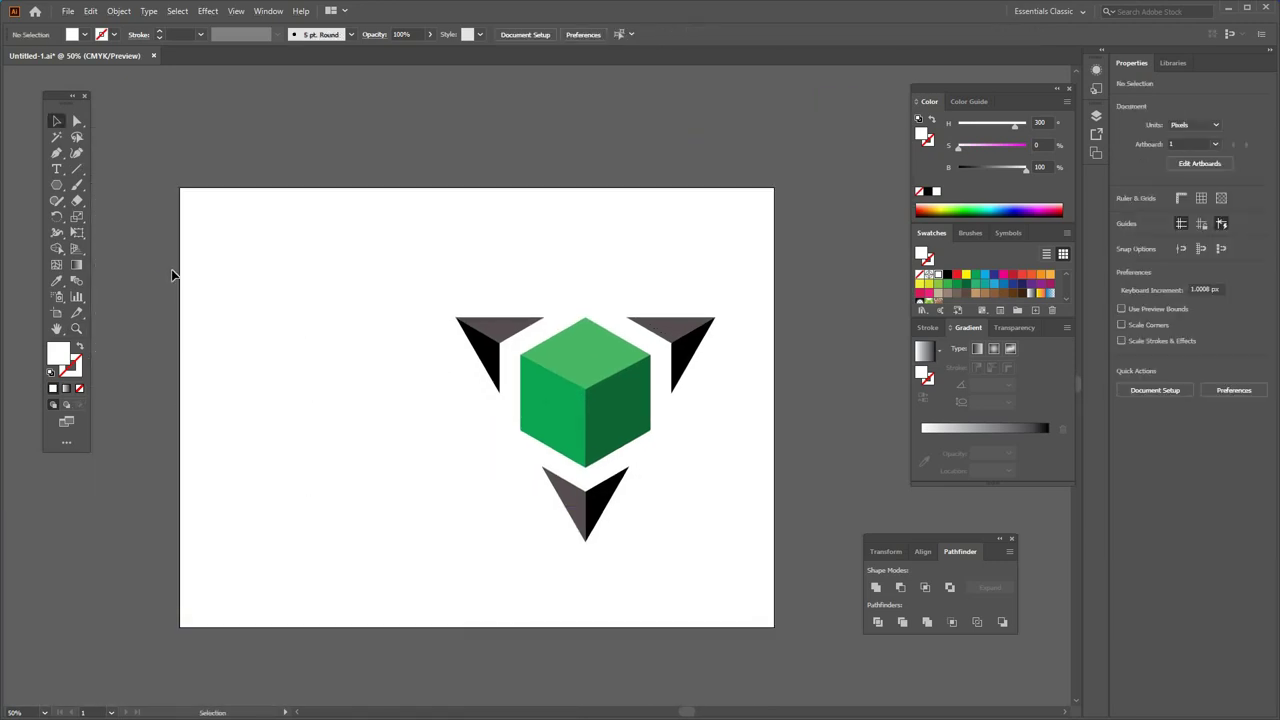
Give the faint construction lines left of the logo a thick black stroke.
drag(178, 268, 349, 534)
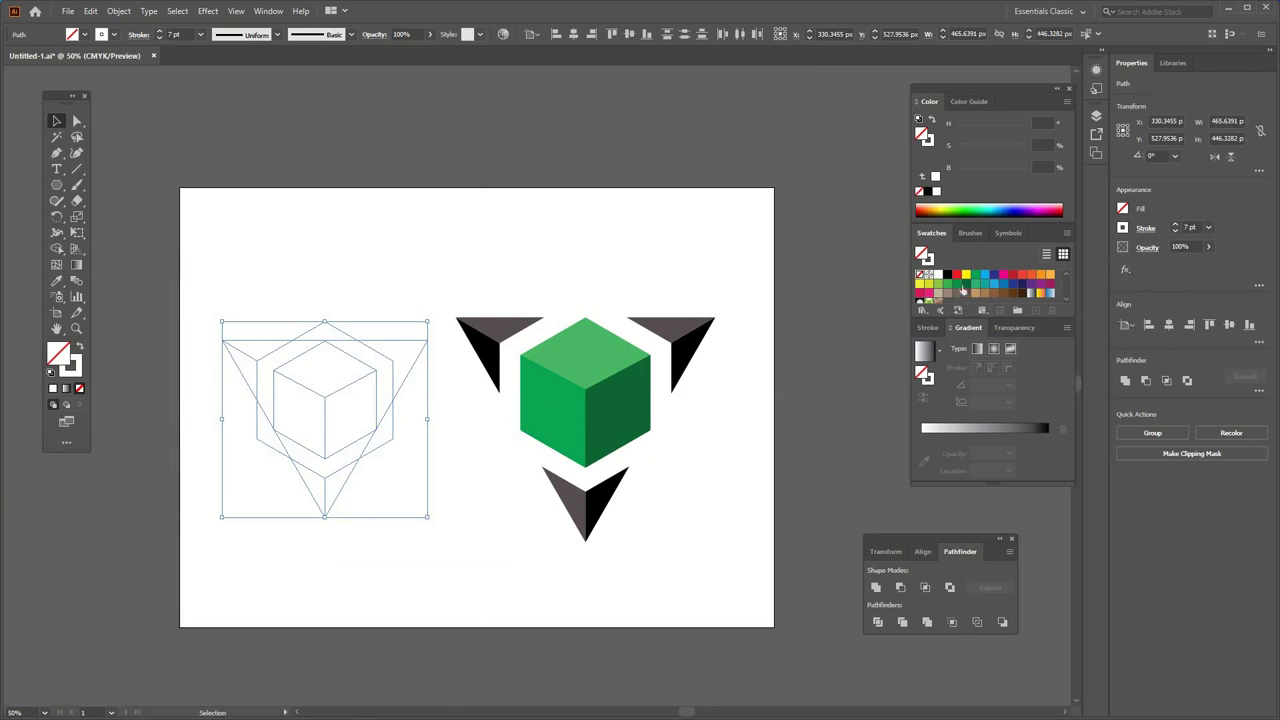
click(72, 368)
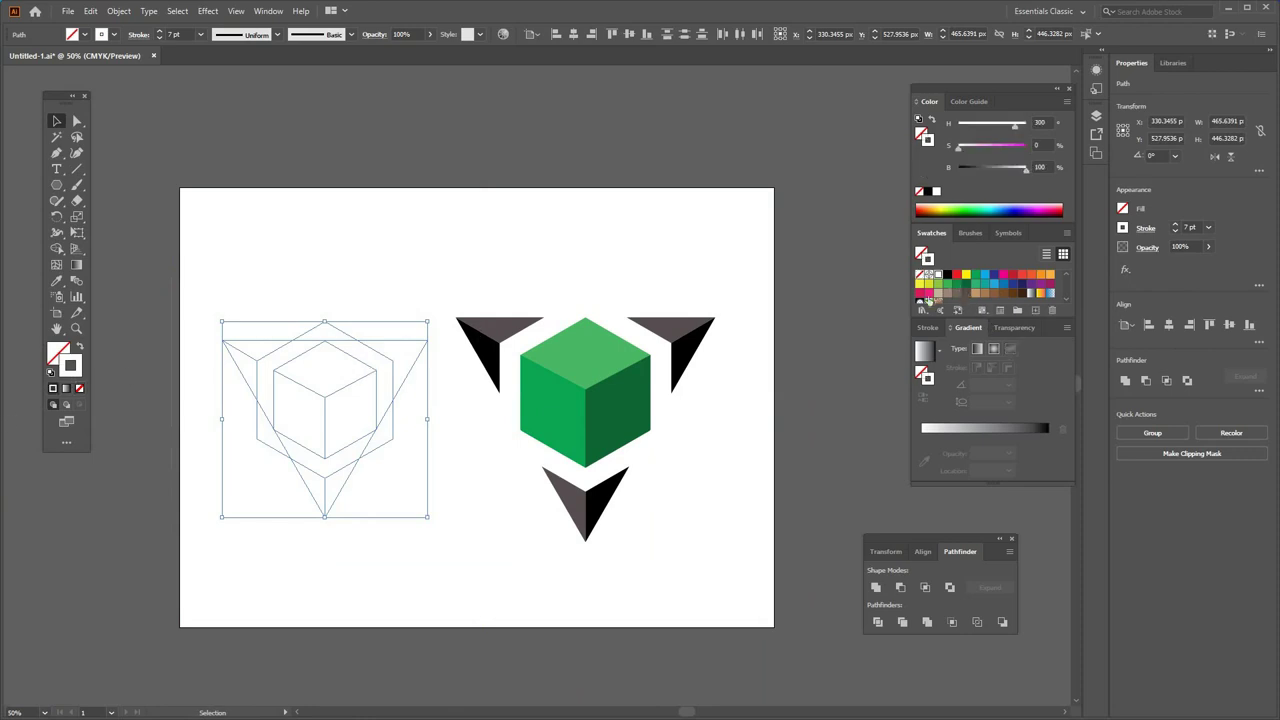
click(947, 275)
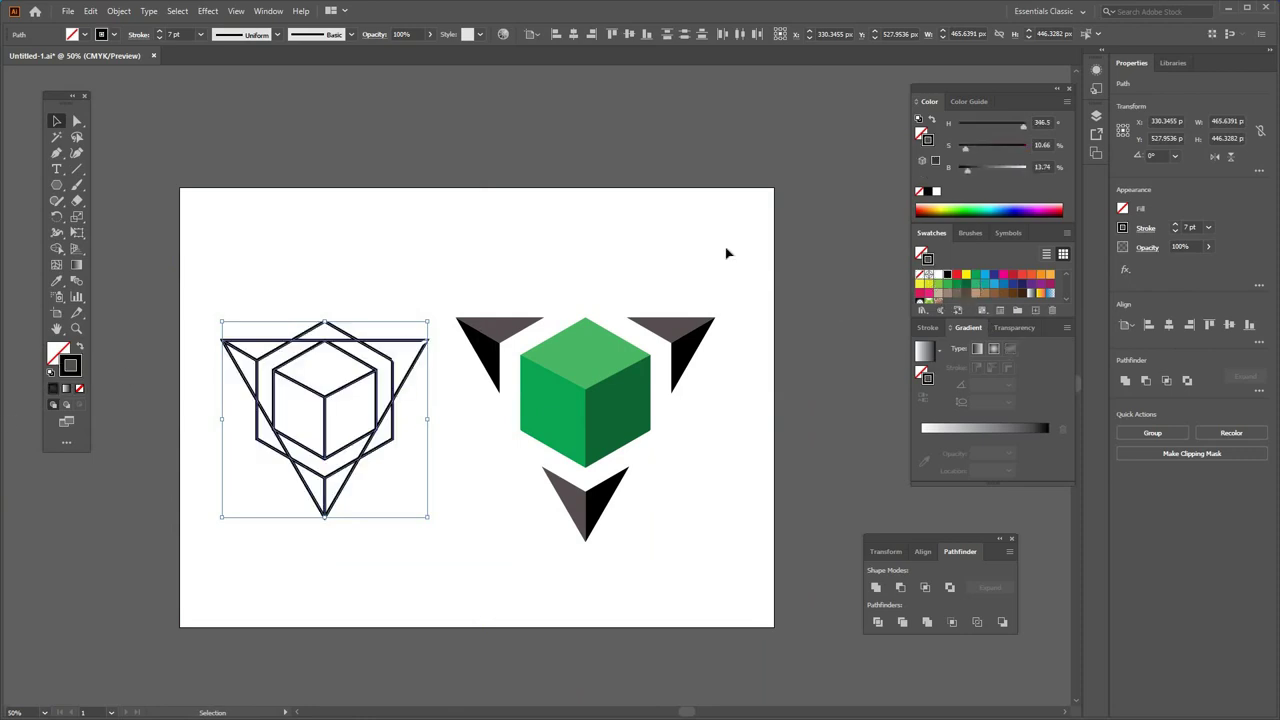
Move the construction lines and logo together higher on the artboard.
drag(730, 256, 194, 543)
drag(580, 406, 582, 376)
click(771, 283)
Draw a flat ellipse, about 376 × 82 px, just below the bottom triangle shard.
key(z)
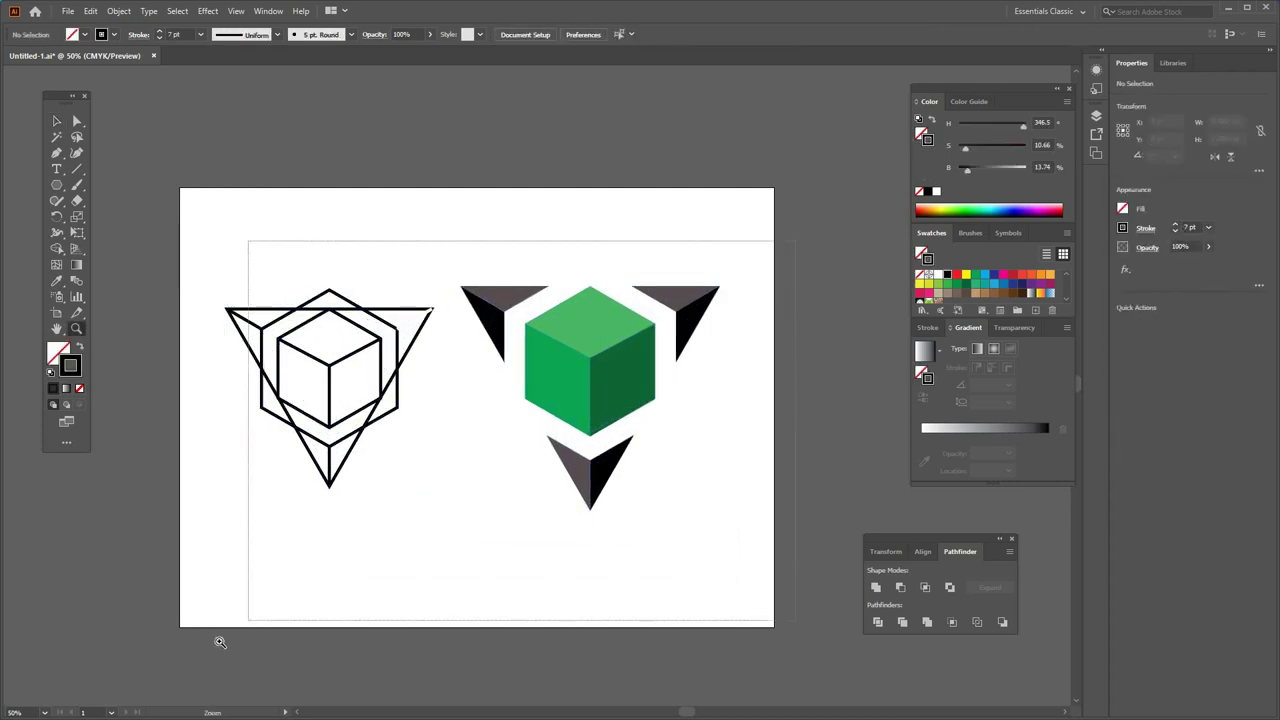
drag(220, 642, 757, 537)
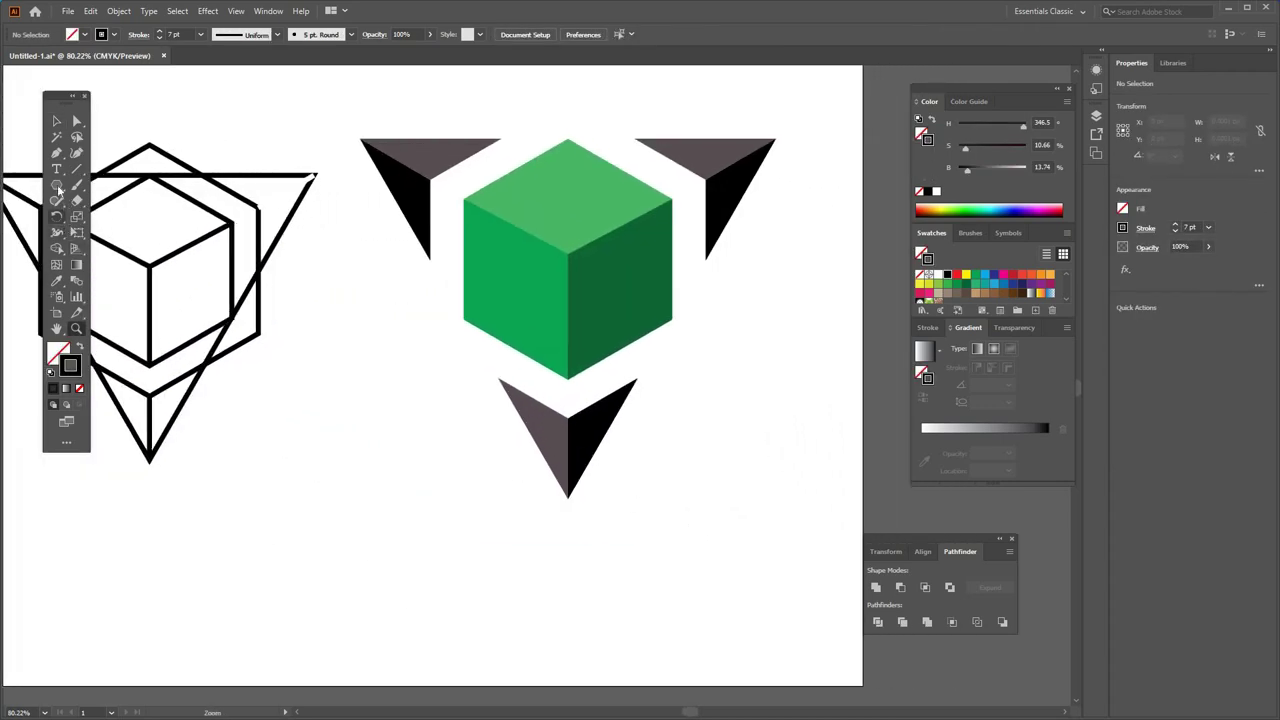
drag(57, 186, 115, 217)
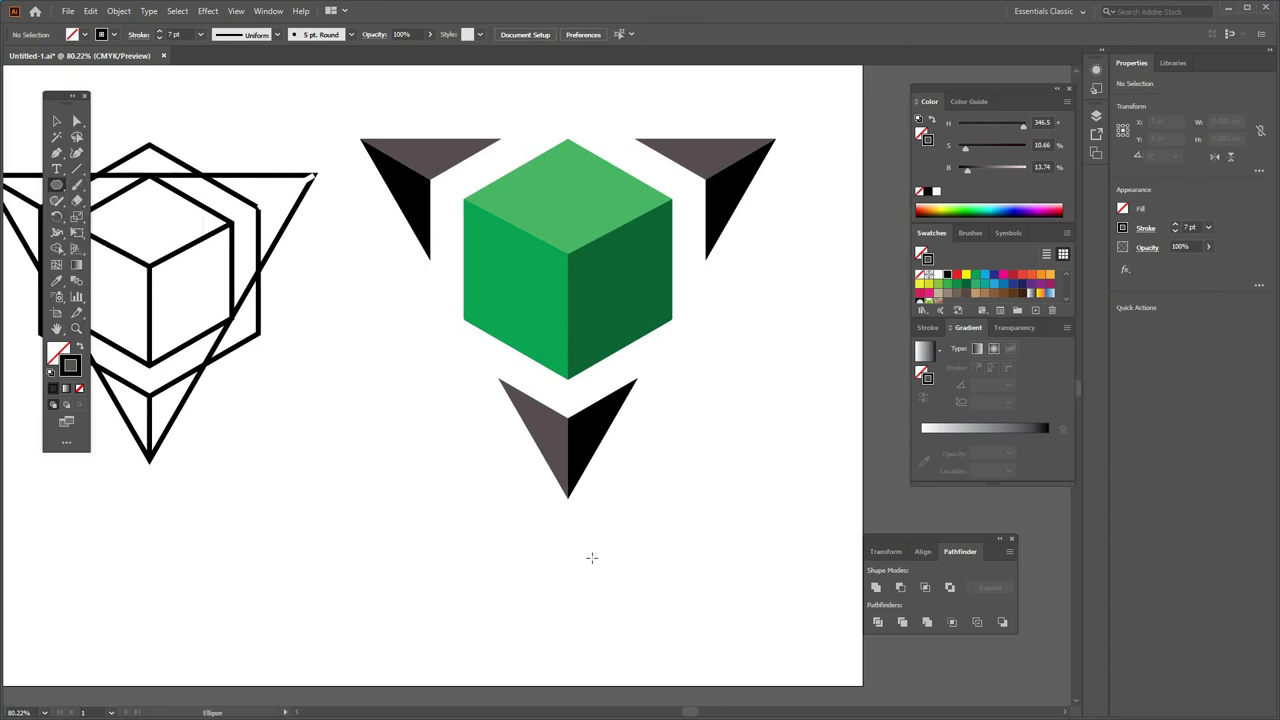
drag(436, 571, 701, 515)
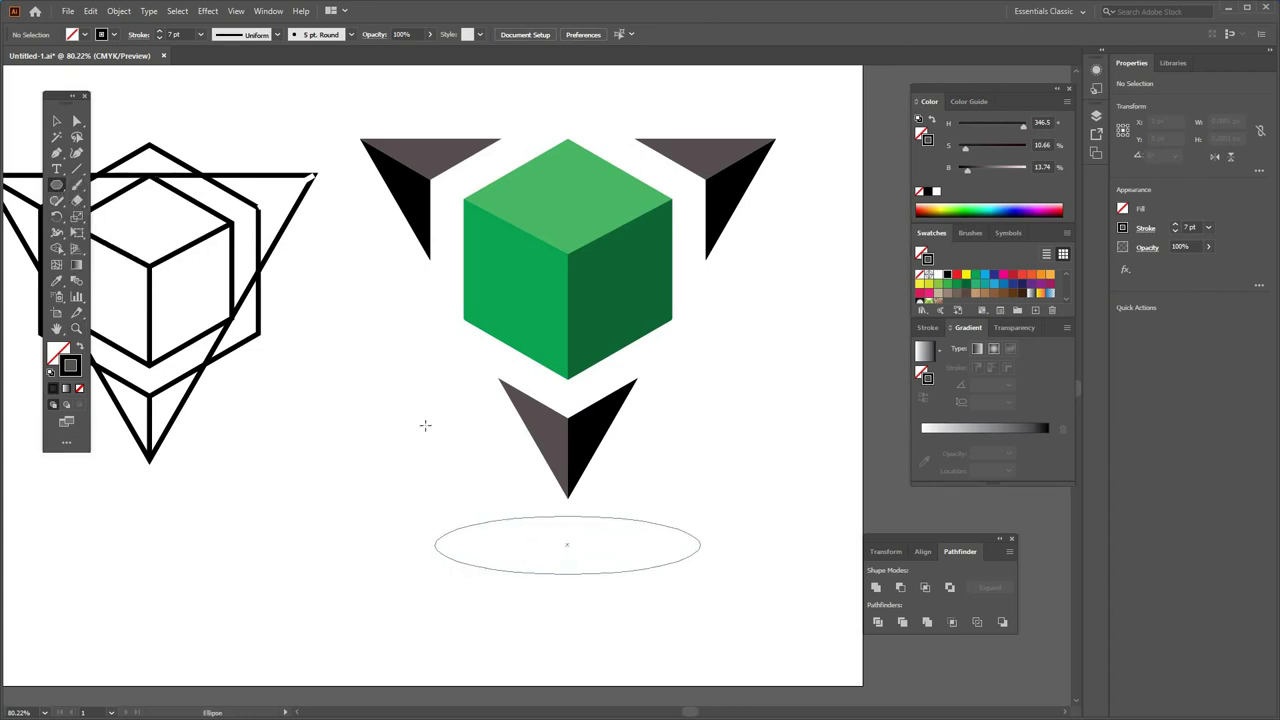
click(57, 121)
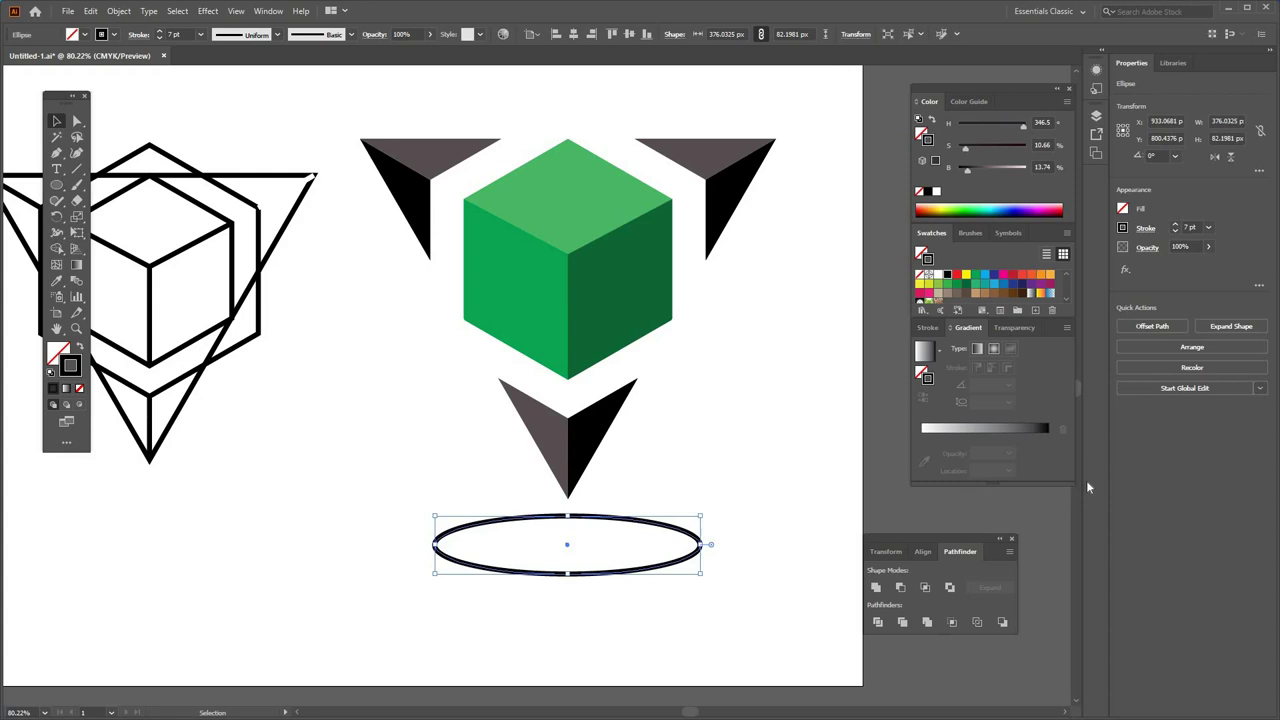
Give the ellipse a radial gradient fill, black centre fading to white, with stroke set to None.
click(1010, 432)
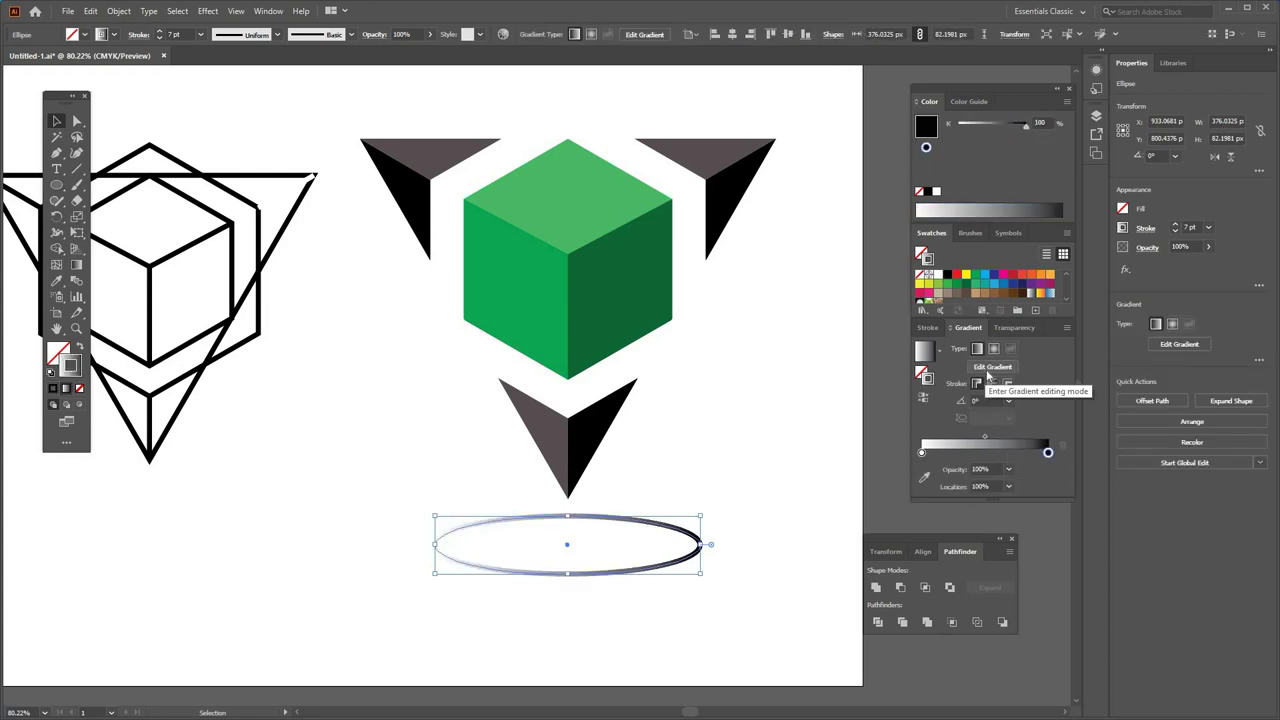
click(80, 346)
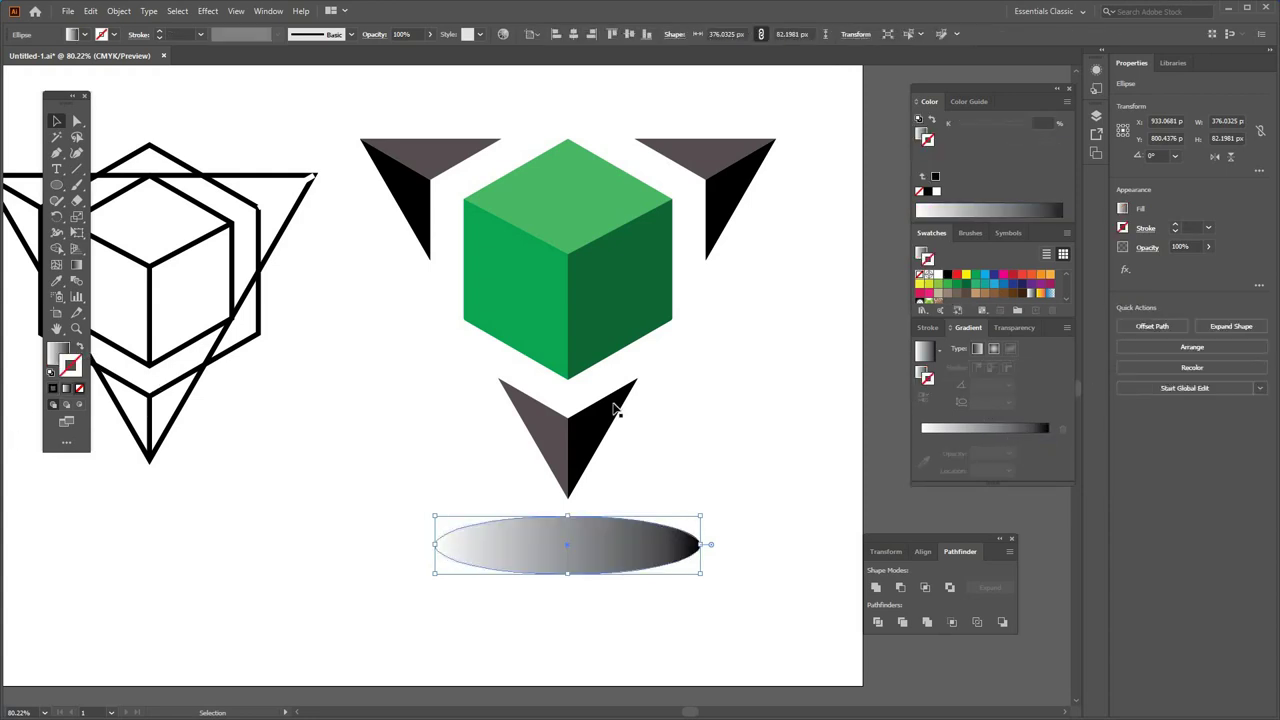
click(993, 348)
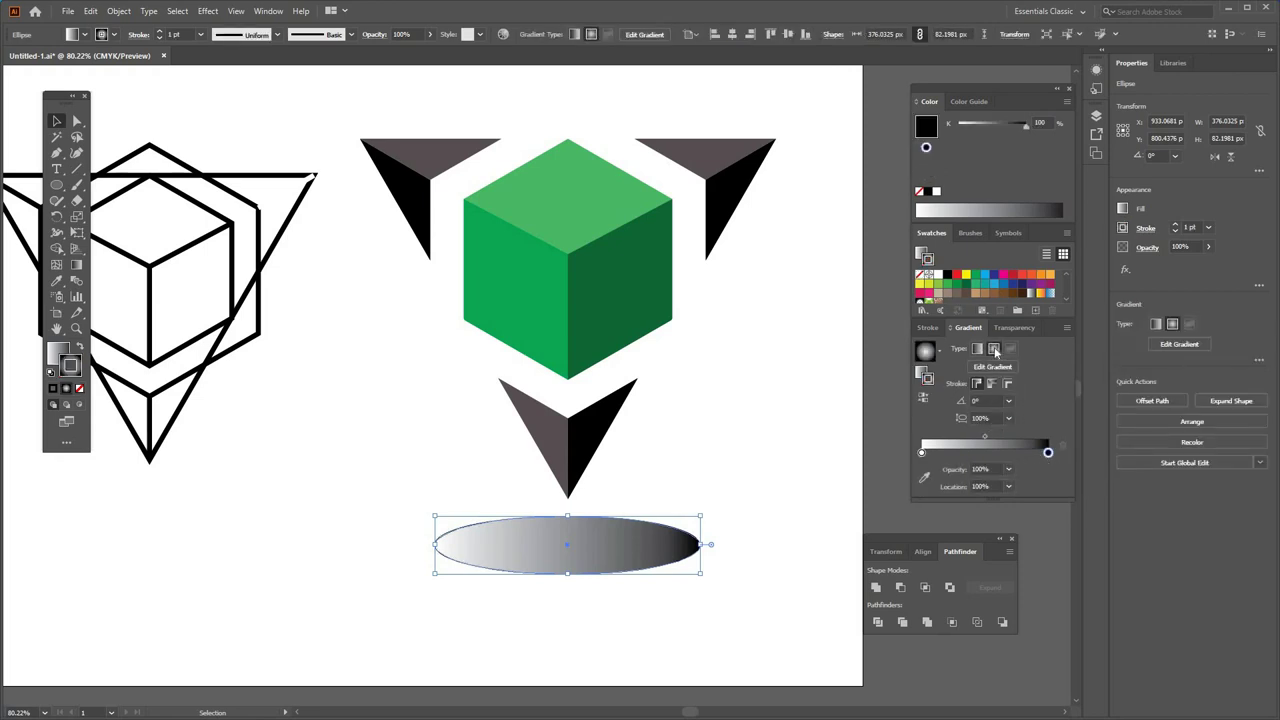
click(79, 389)
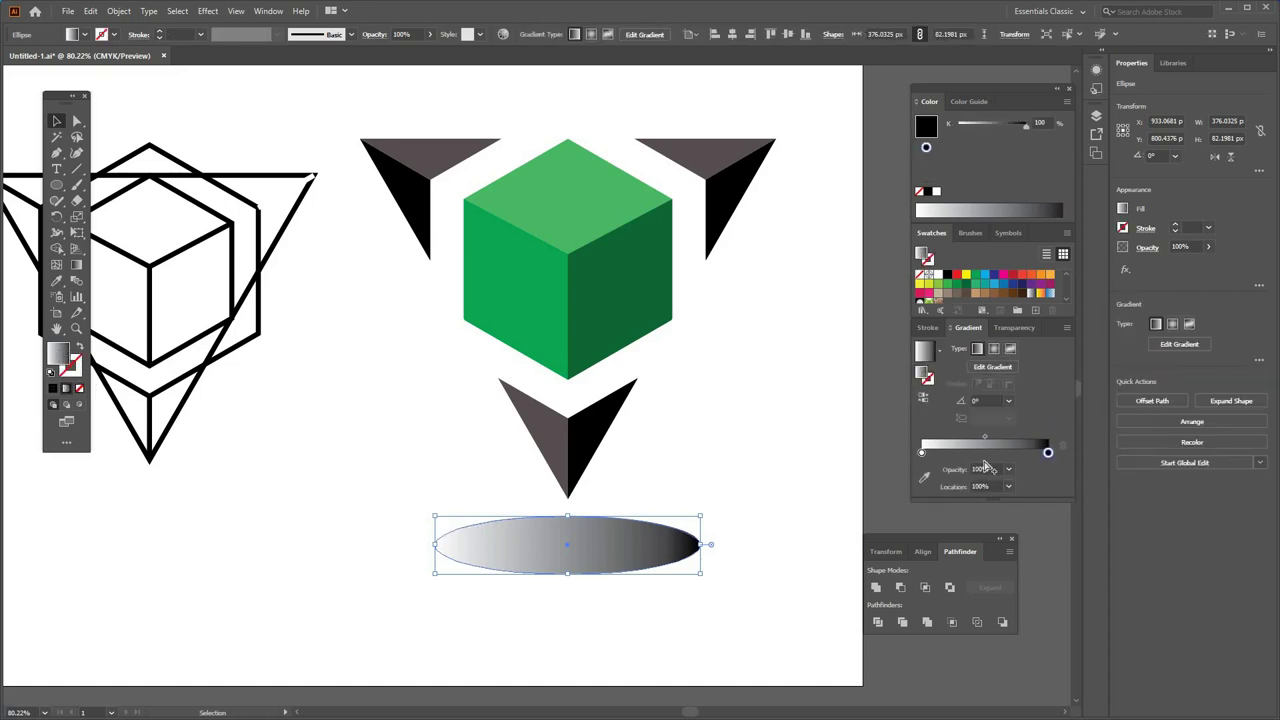
click(1008, 453)
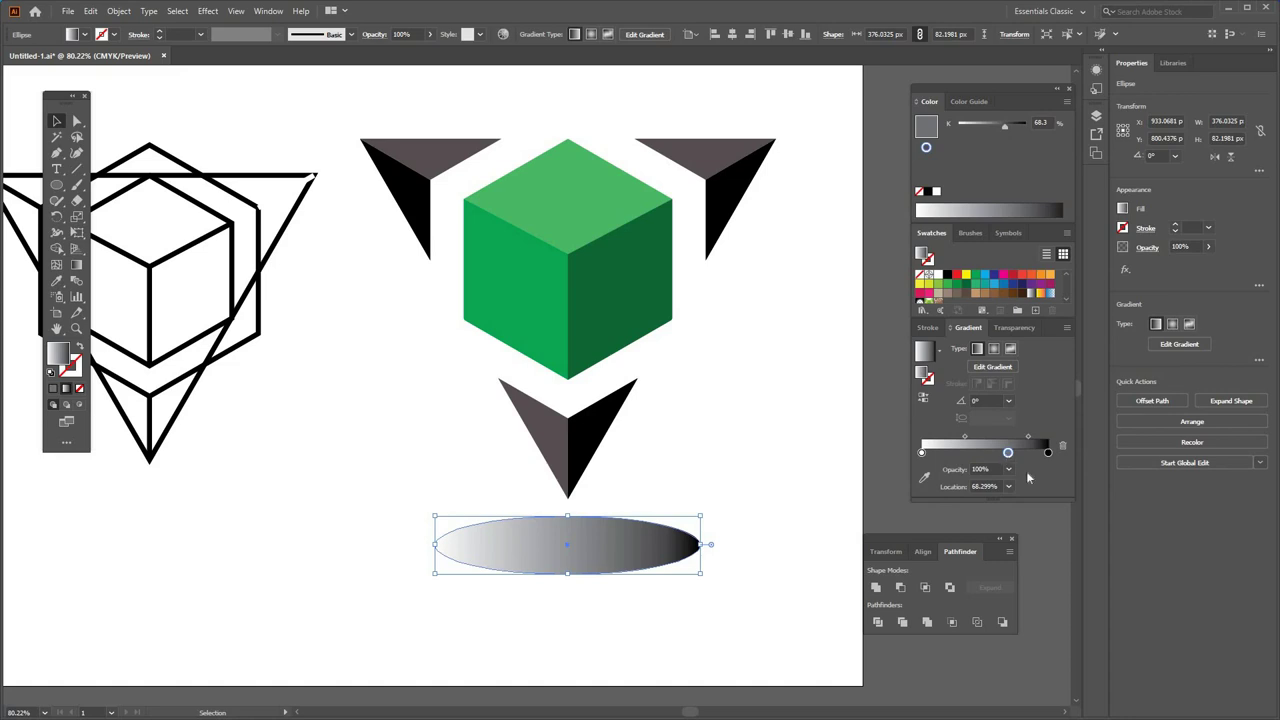
key(Delete)
click(993, 348)
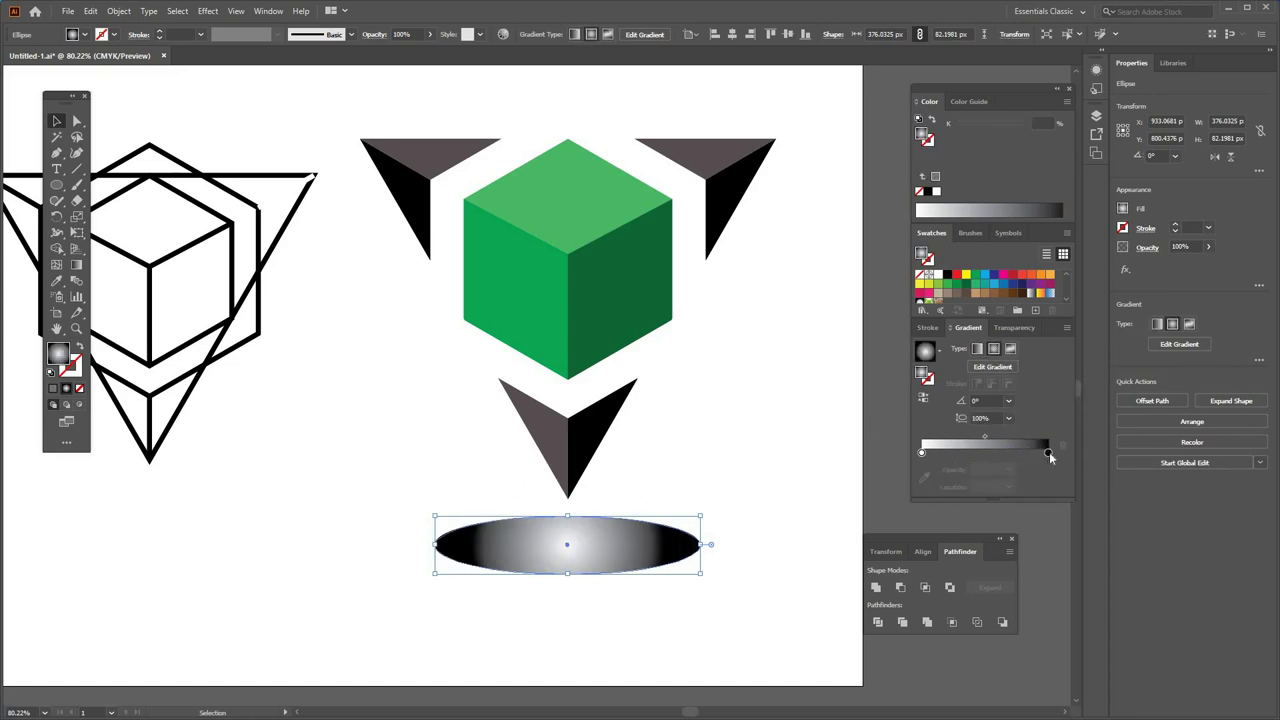
drag(1049, 453, 921, 453)
Flatten the ellipse's gradient, set the white stop near 79%, and widen it to about 554 × 121 px.
key(g)
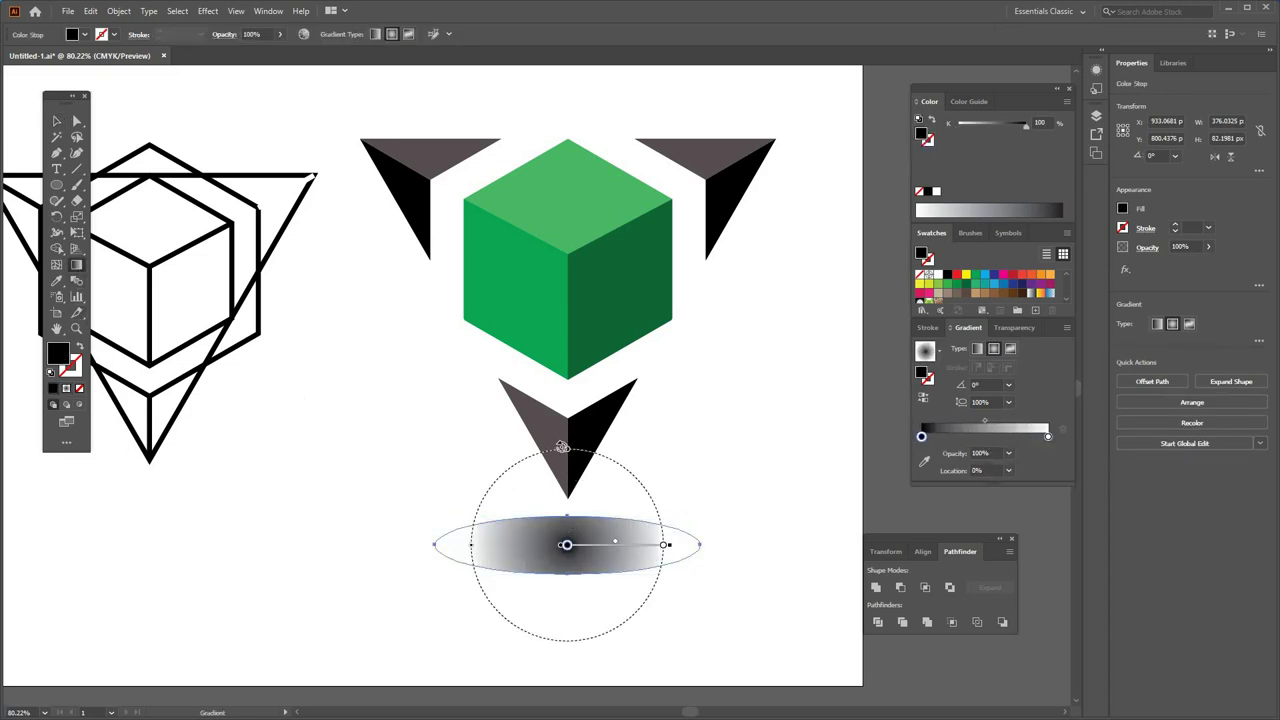
drag(567, 450, 567, 520)
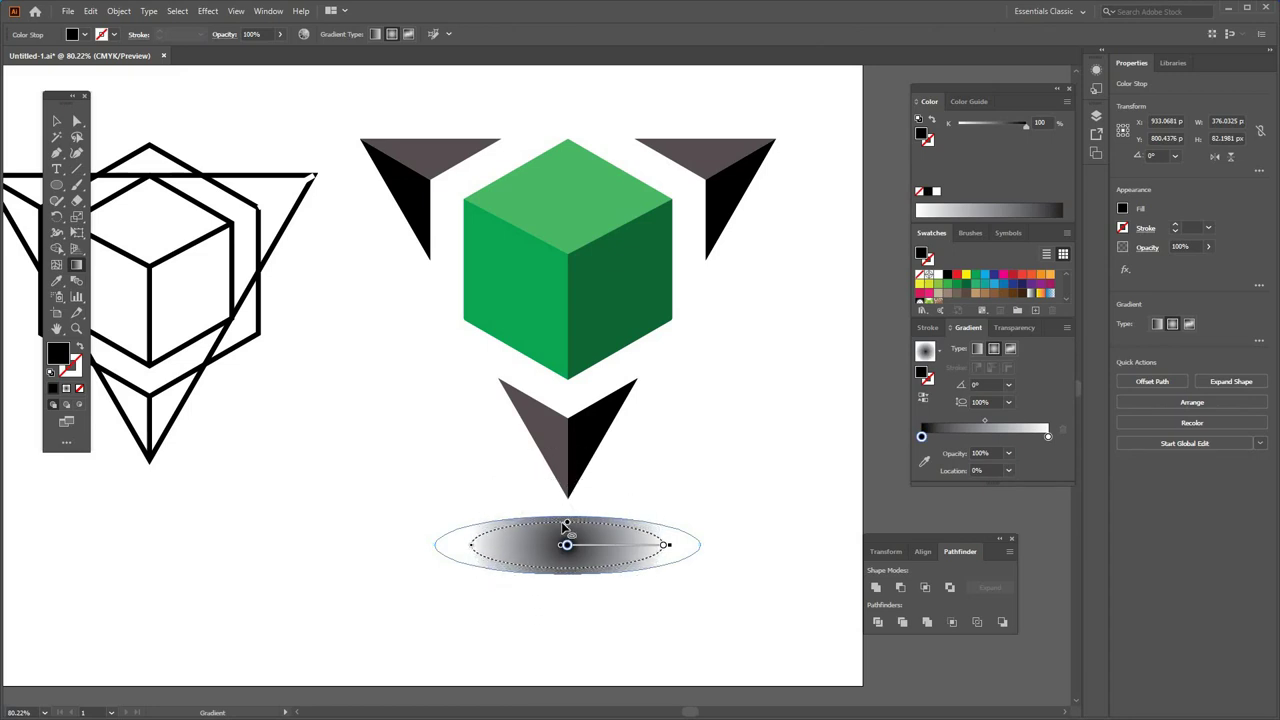
click(664, 546)
drag(645, 549, 643, 546)
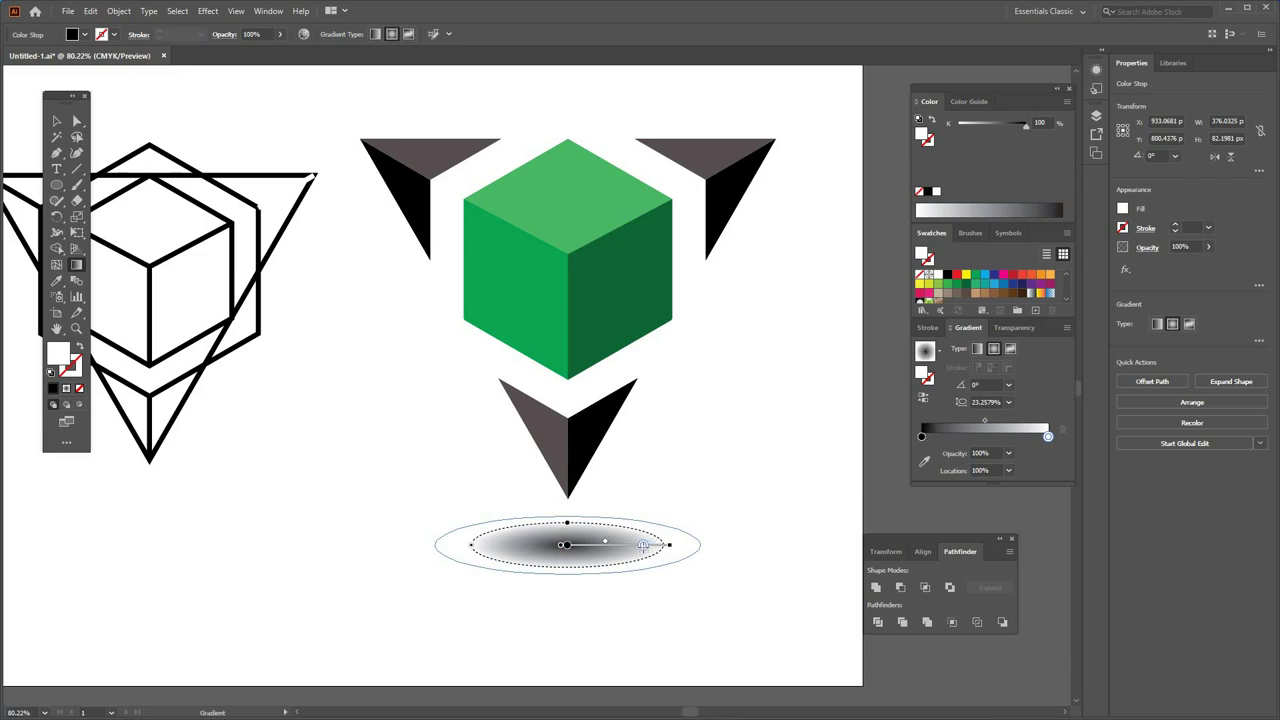
click(56, 121)
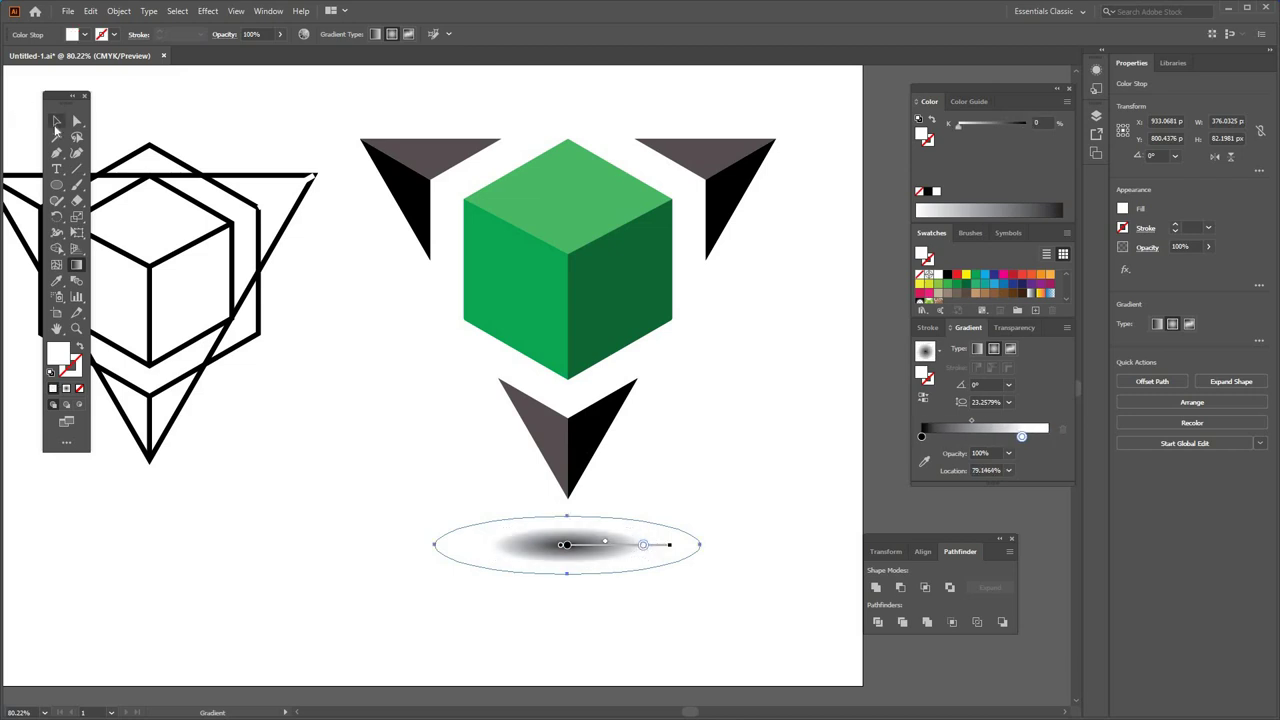
drag(703, 513, 768, 505)
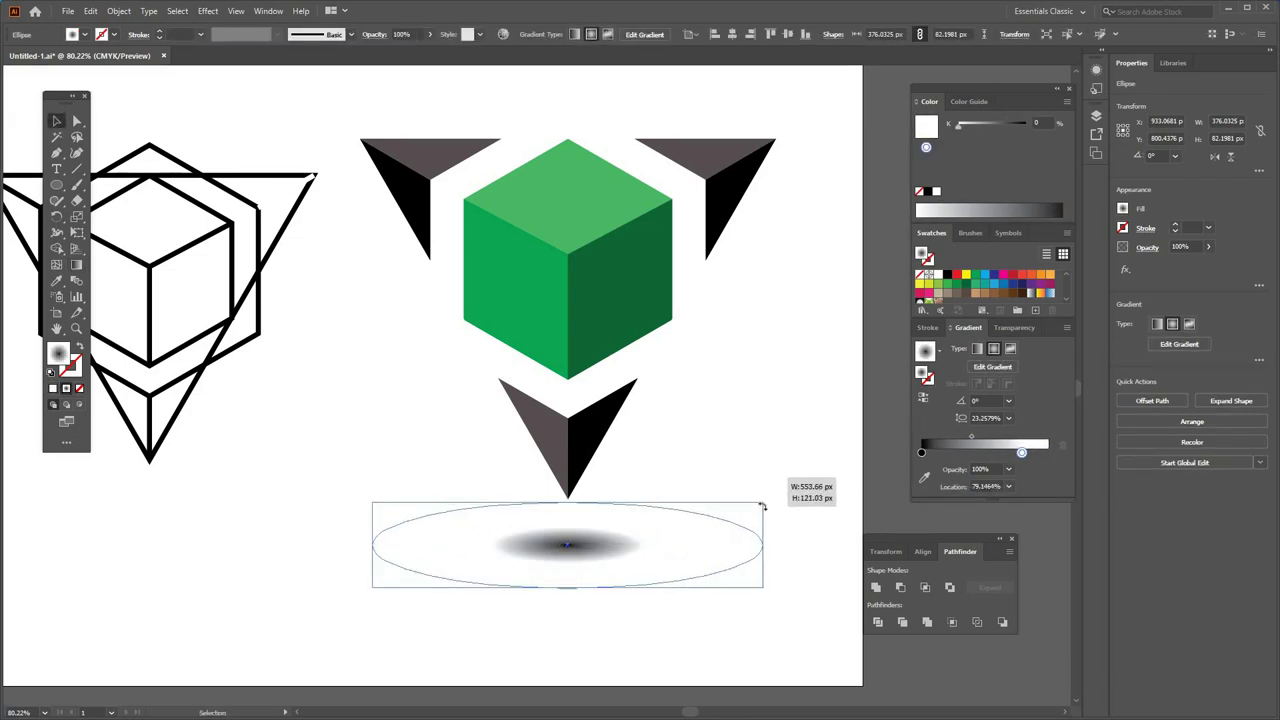
key(ctrl+shift+a)
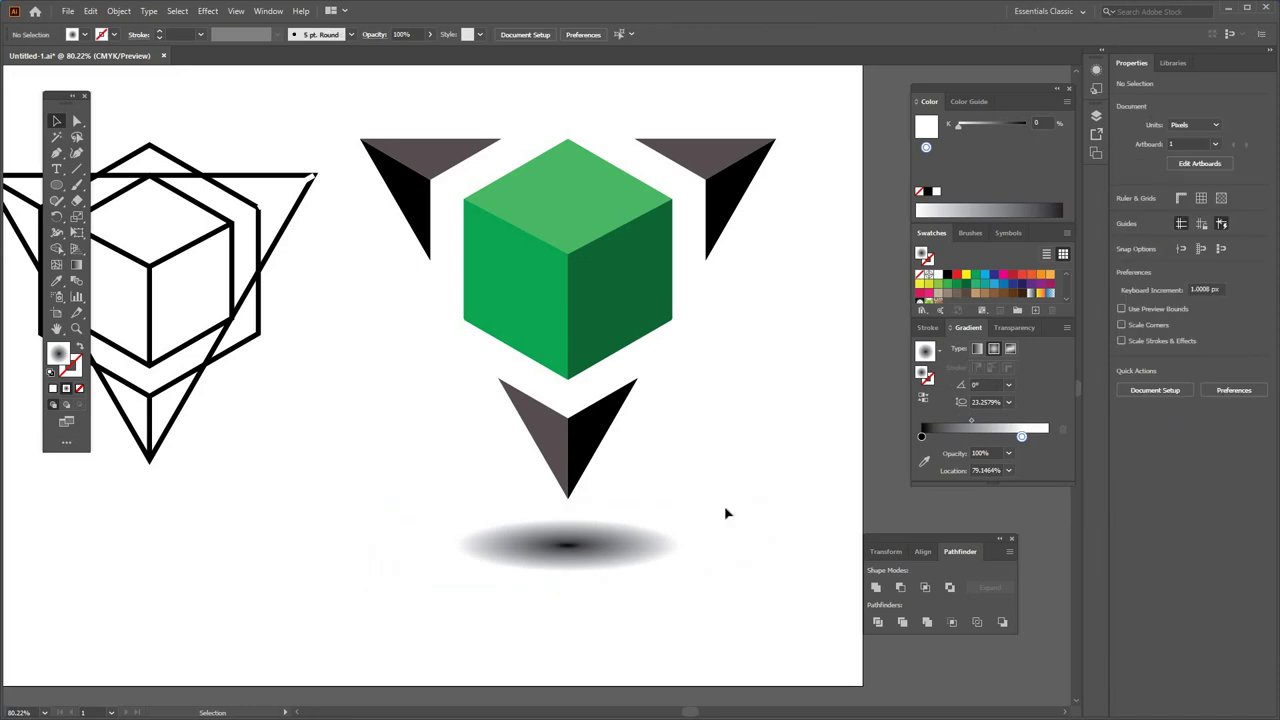
Zoom out and pan to show the line drawing, coloured emblem and its shadow.
key(ctrl+minus)
mouse_move(571, 443)
mouse_down()
mouse_move(648, 443)
mouse_move(650, 385)
mouse_up()
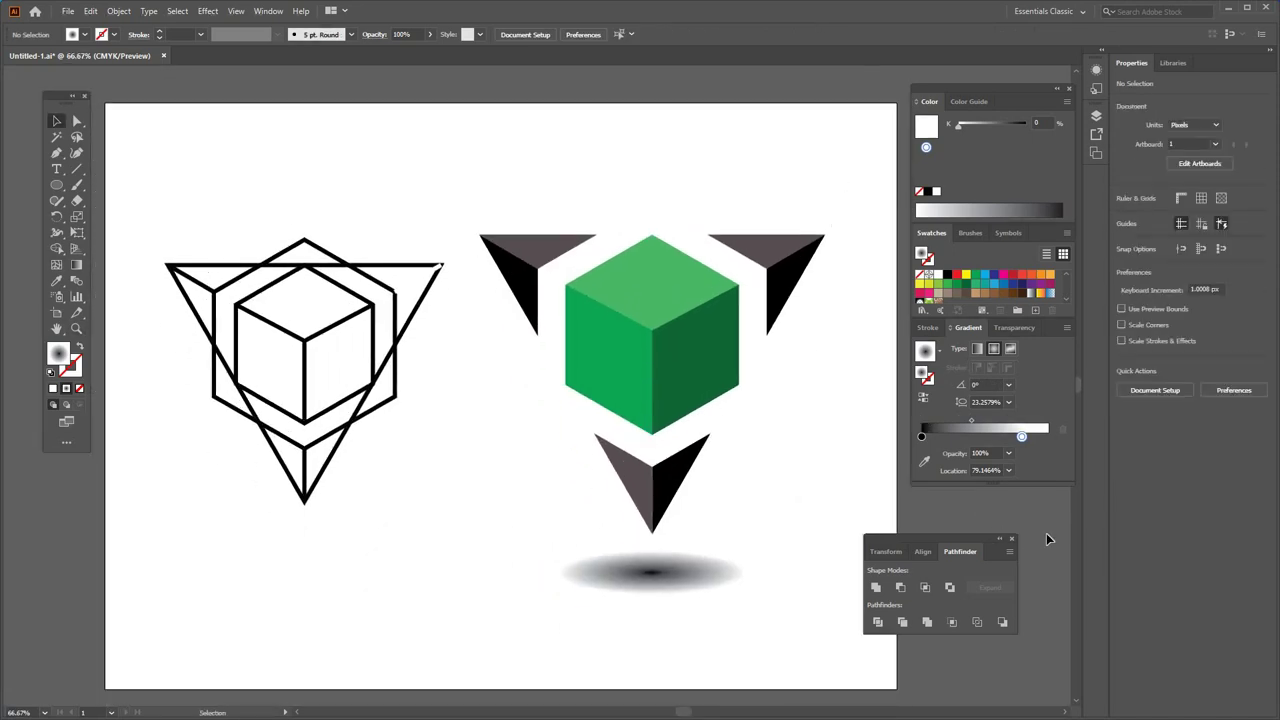